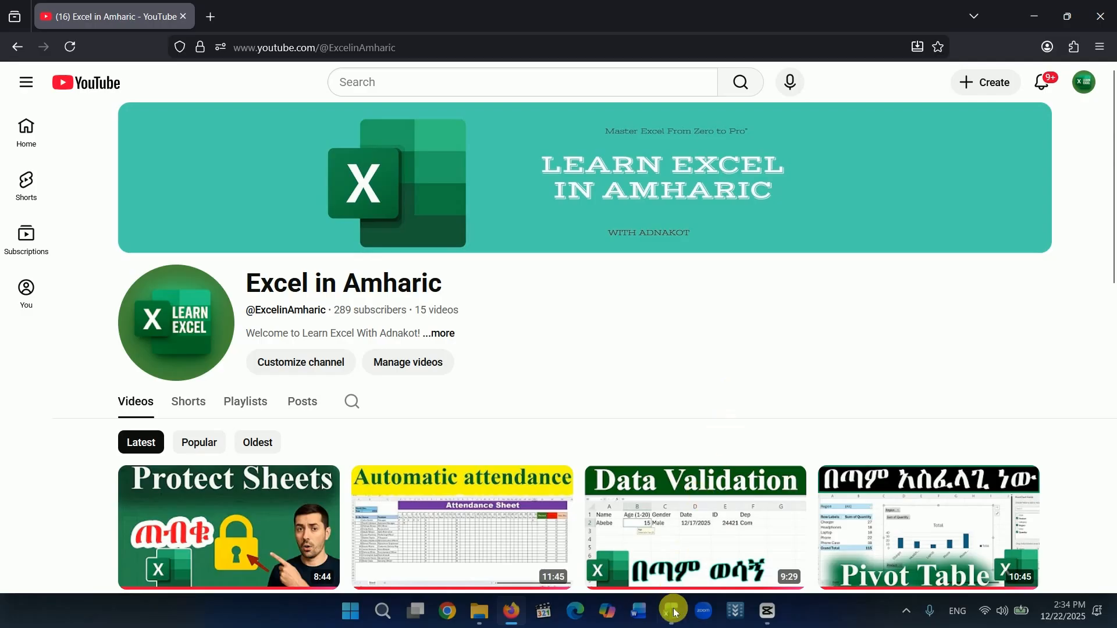
Switch to the Excel formulas workbook, look through the Sum, Avg, Count, Counta and Max sheets, and return to the Sum sheet.
{"action": "left_click", "coordinate": [674, 614]}
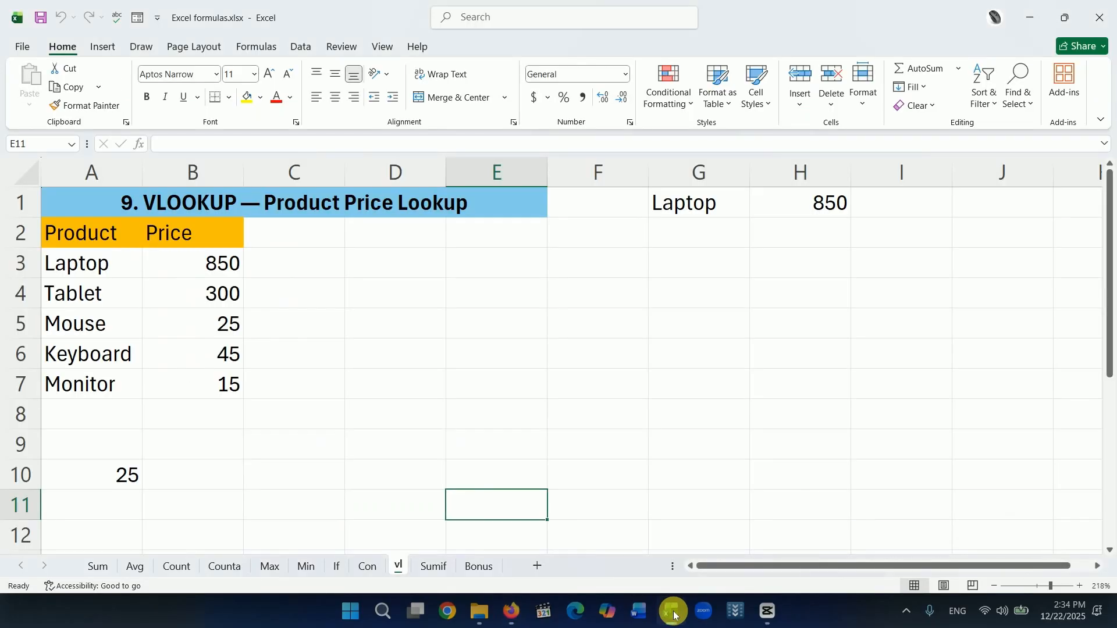
{"action": "left_click", "coordinate": [674, 614]}
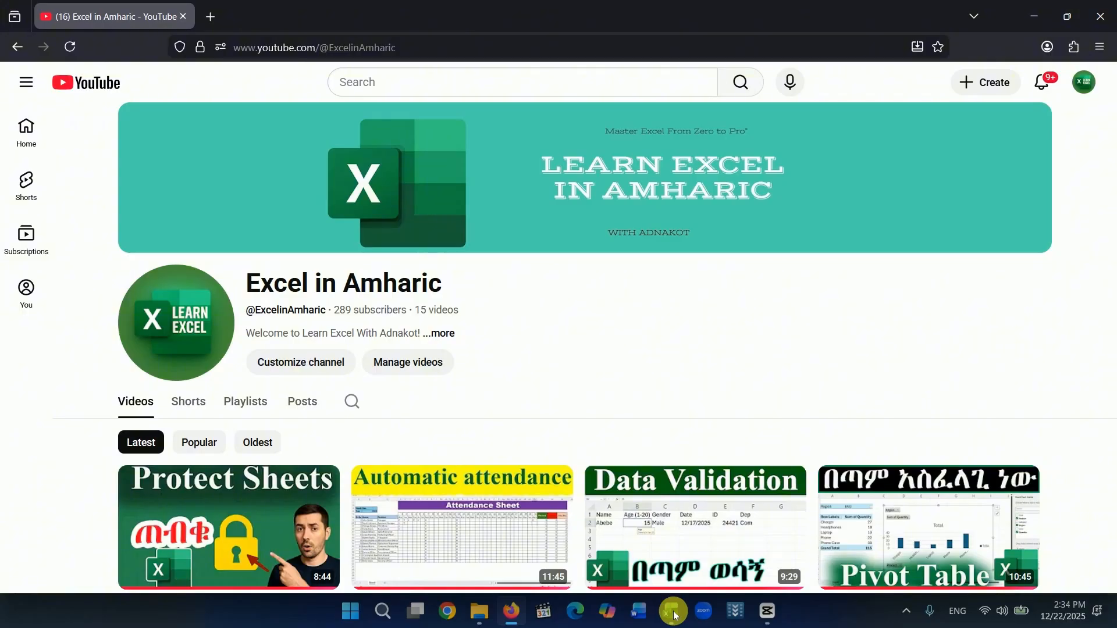
{"action": "left_click", "coordinate": [673, 614]}
{"action": "left_click", "coordinate": [110, 568]}
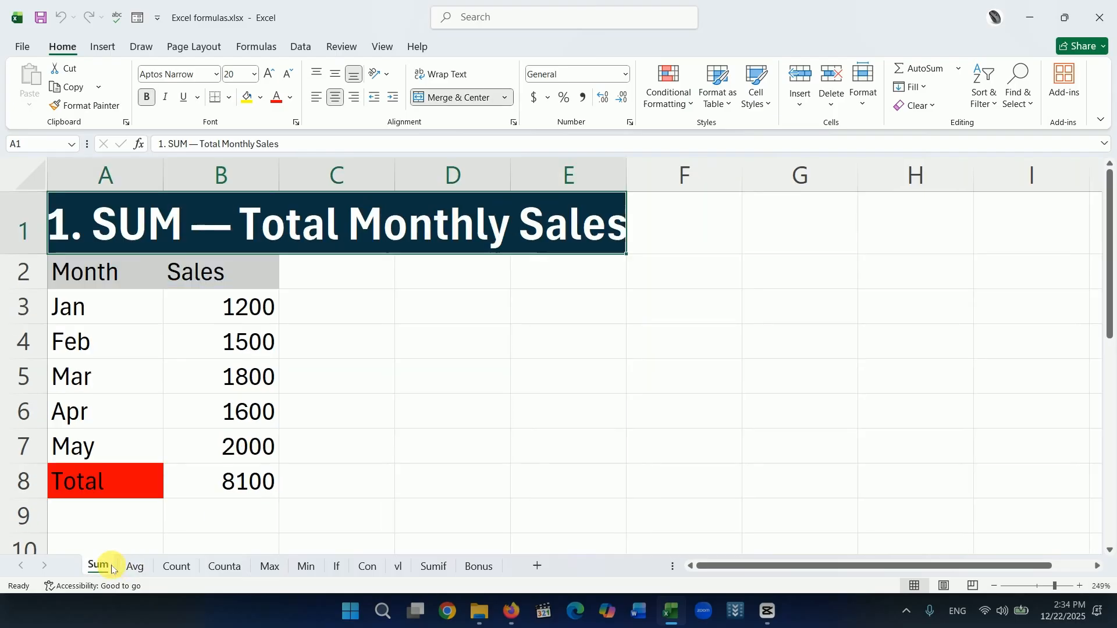
{"action": "left_click", "coordinate": [132, 567]}
{"action": "left_click", "coordinate": [177, 567]}
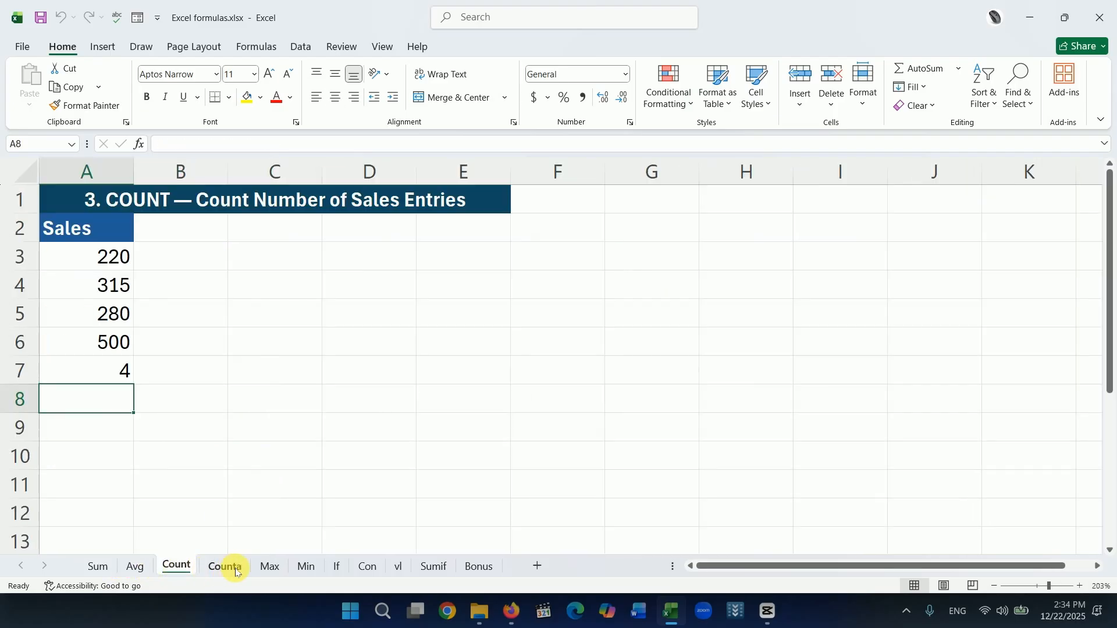
{"action": "left_click", "coordinate": [224, 567]}
{"action": "left_click", "coordinate": [269, 567]}
{"action": "left_click", "coordinate": [99, 567]}
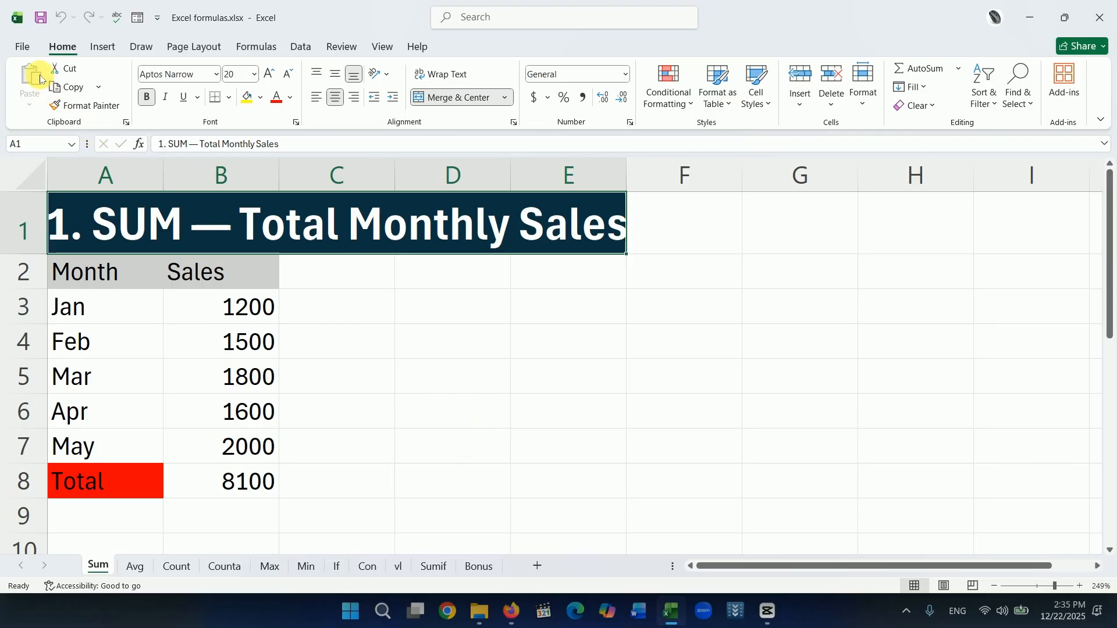
View the print preview of the Sum sheet and return to the worksheet at cell D3.
{"action": "left_click", "coordinate": [18, 46]}
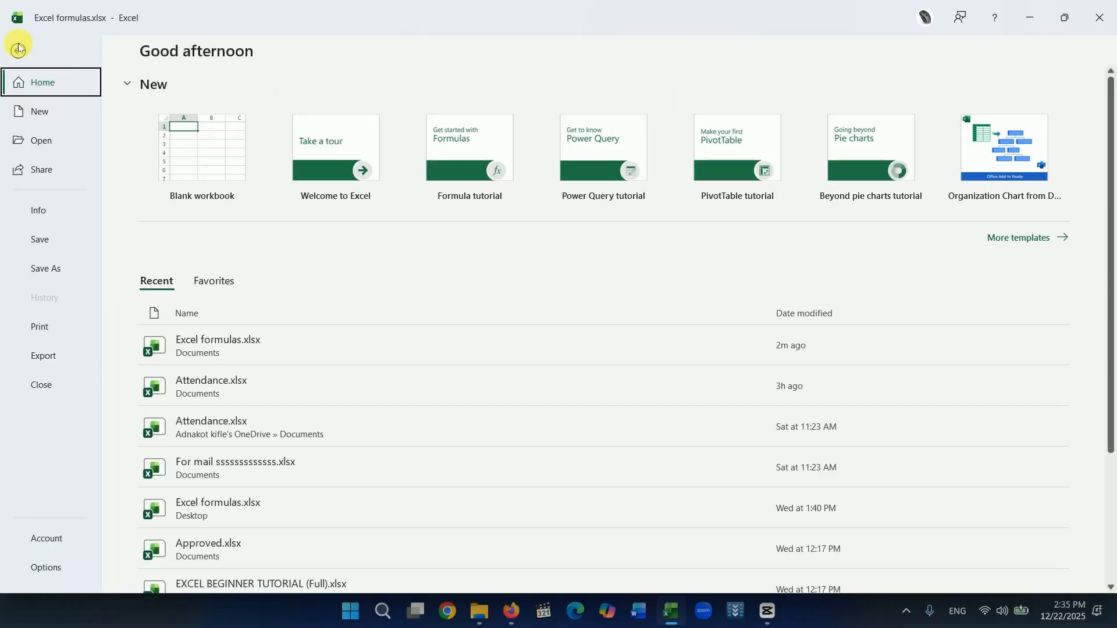
{"action": "left_click", "coordinate": [47, 331]}
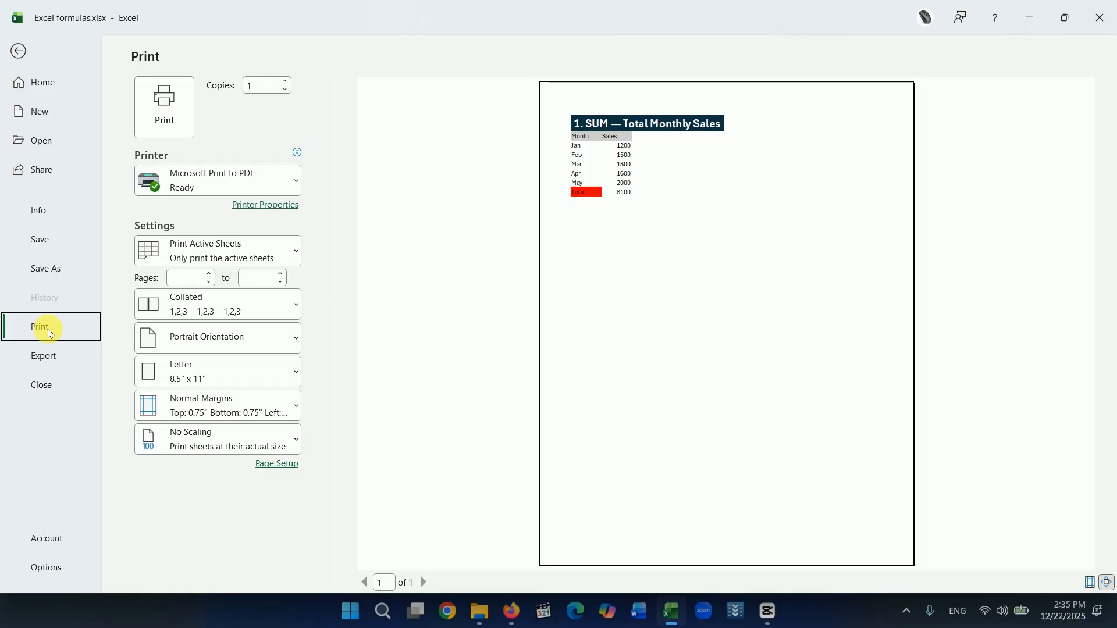
{"action": "left_click", "coordinate": [19, 55]}
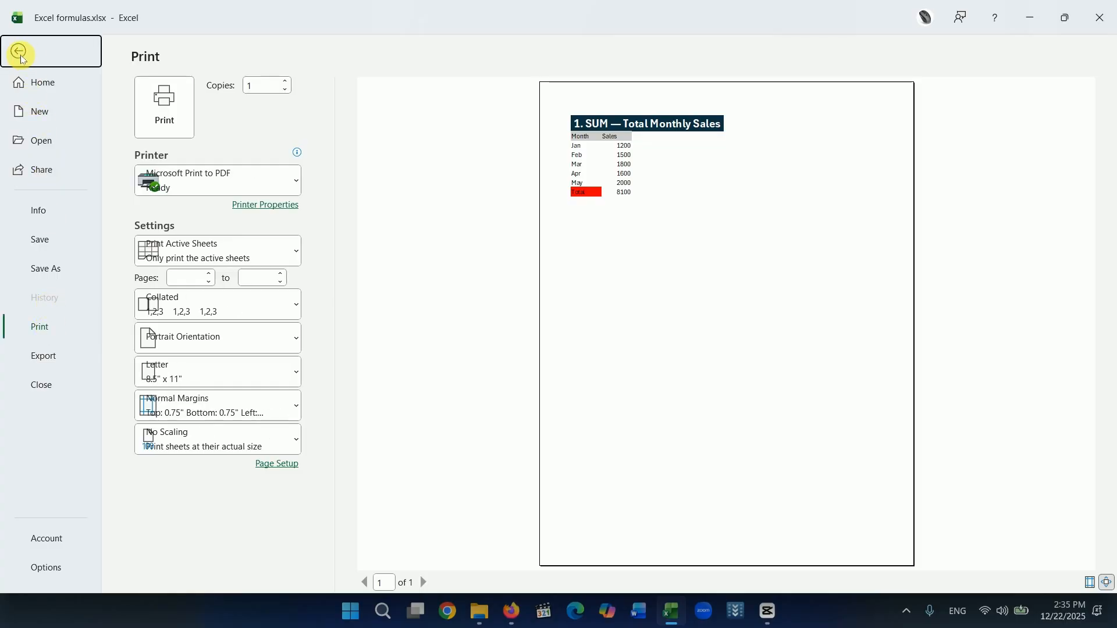
{"action": "left_click", "coordinate": [455, 311]}
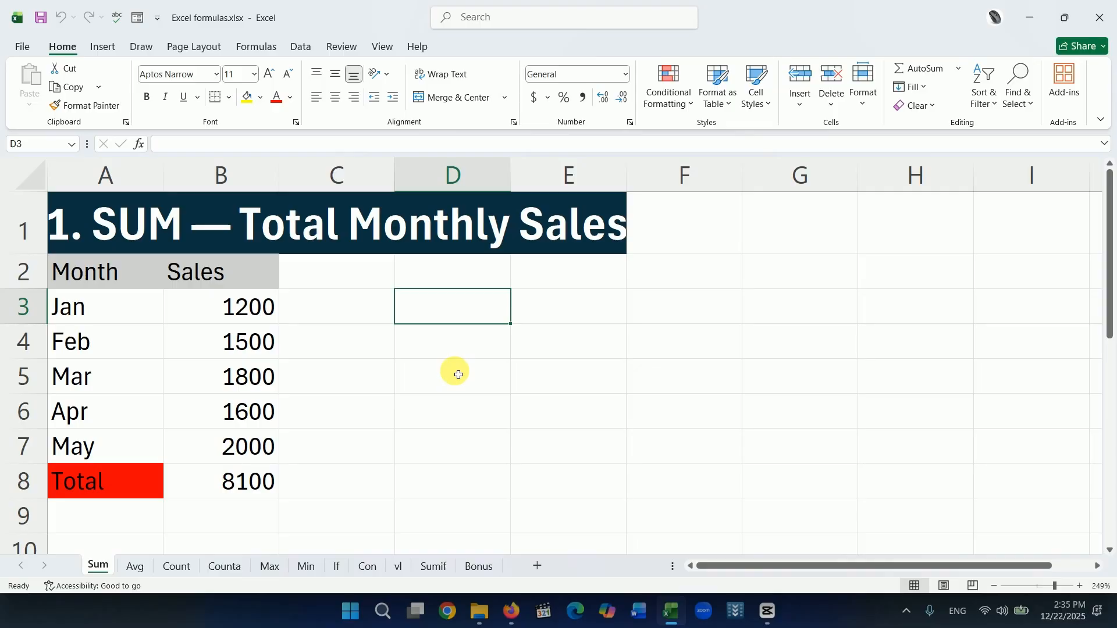
{"action": "key", "text": "ctrl+super+o"}
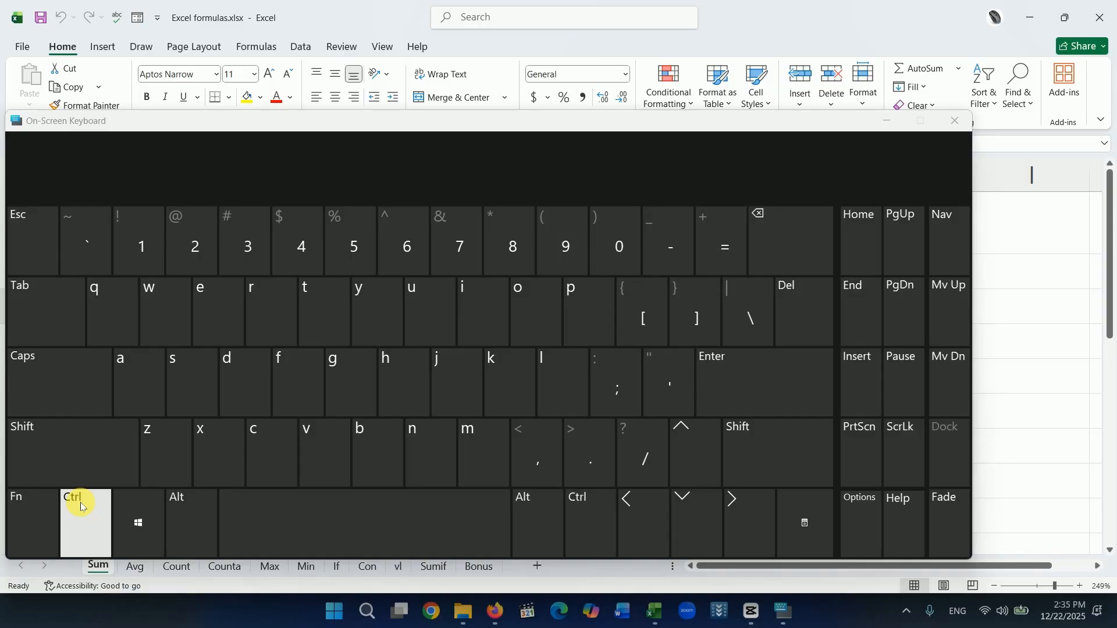
{"action": "left_click", "coordinate": [961, 128]}
{"action": "left_click", "coordinate": [684, 298]}
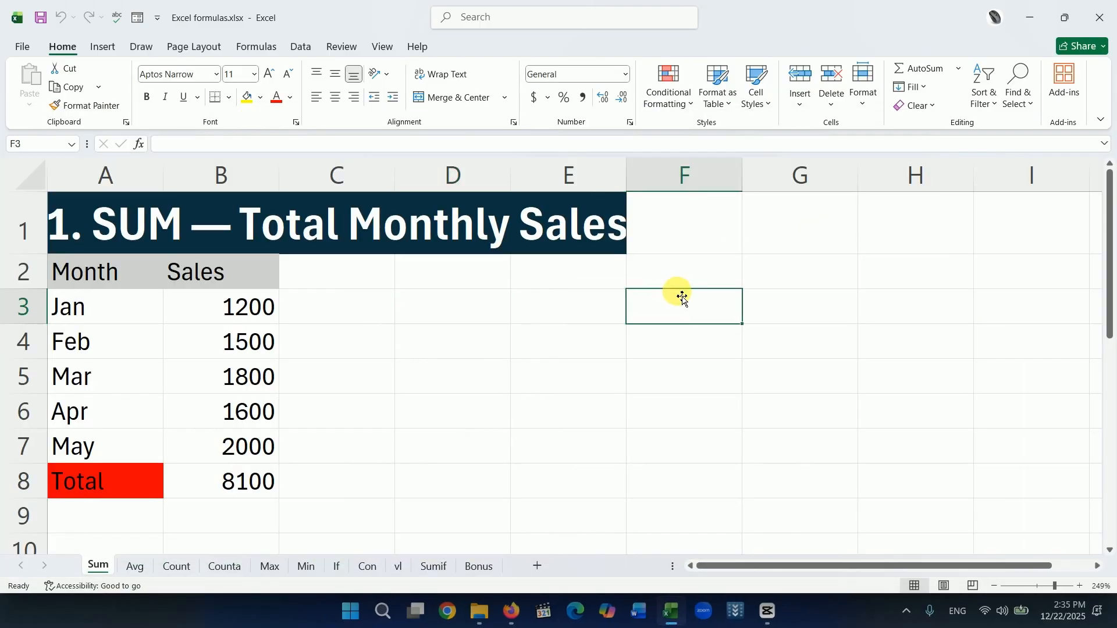
Reopen the print preview of the Sum sheet, view the choices for what to print, and return to the worksheet.
{"action": "key", "text": "ctrl+p"}
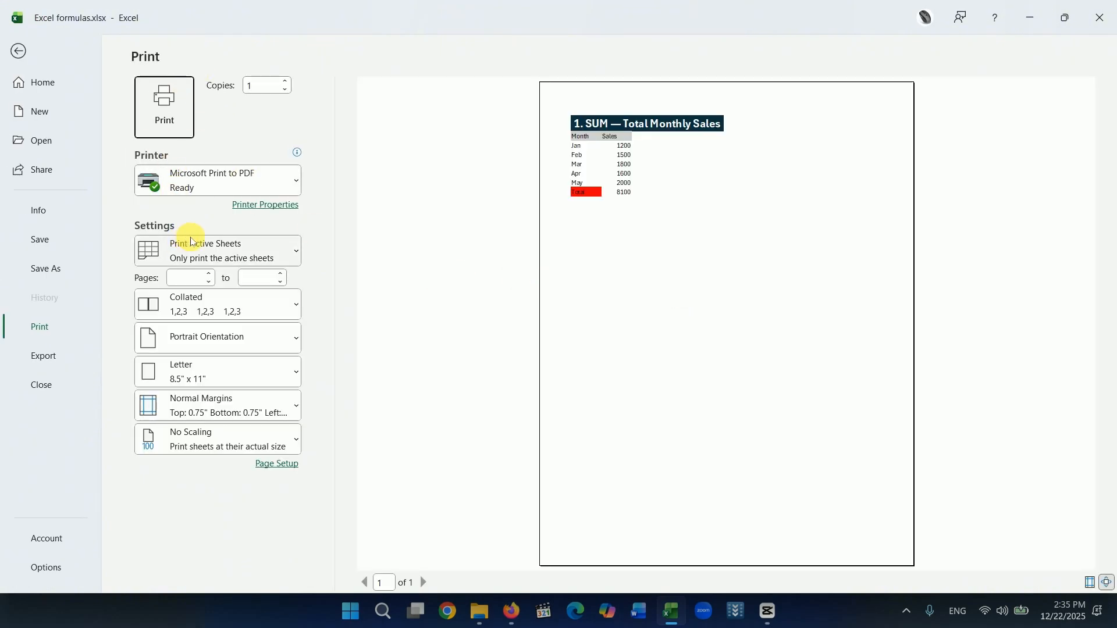
{"action": "key", "text": "Escape"}
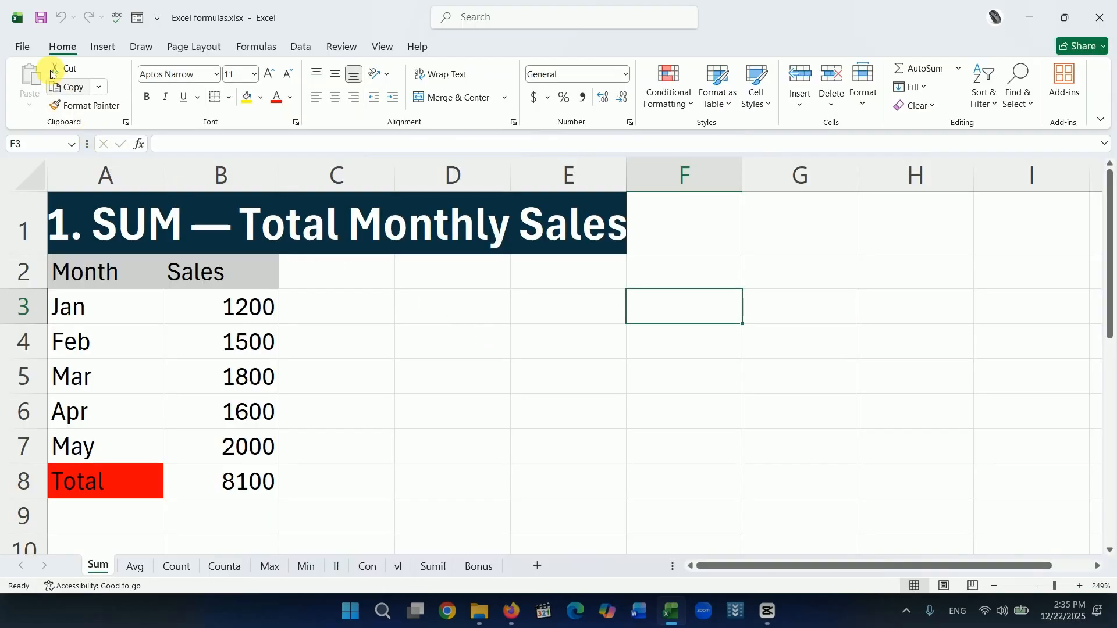
{"action": "left_click", "coordinate": [26, 50]}
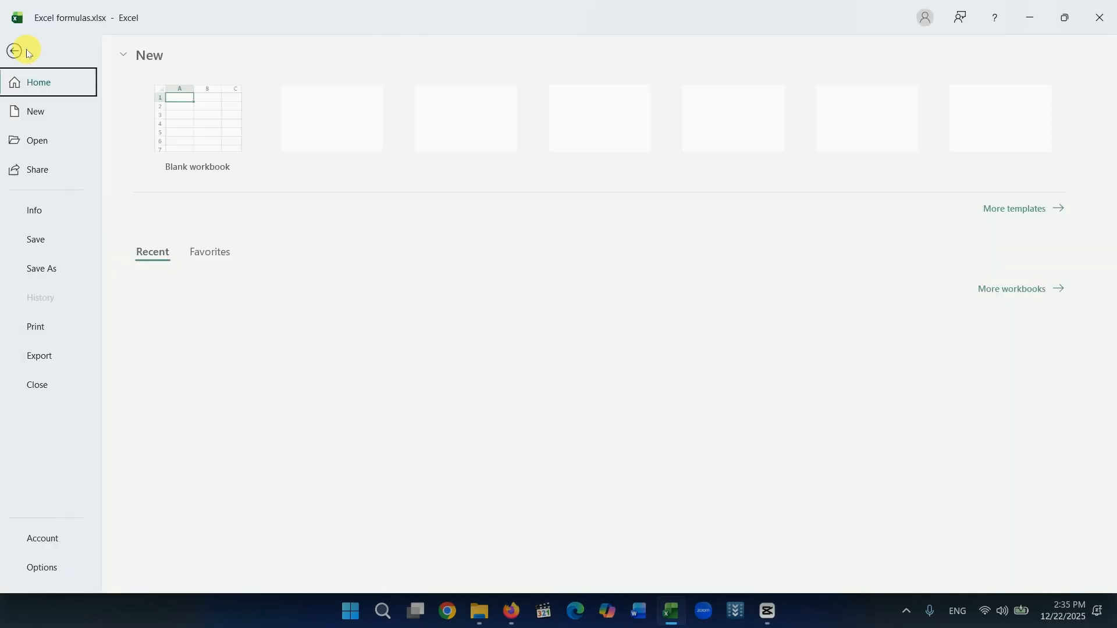
{"action": "left_click", "coordinate": [41, 328]}
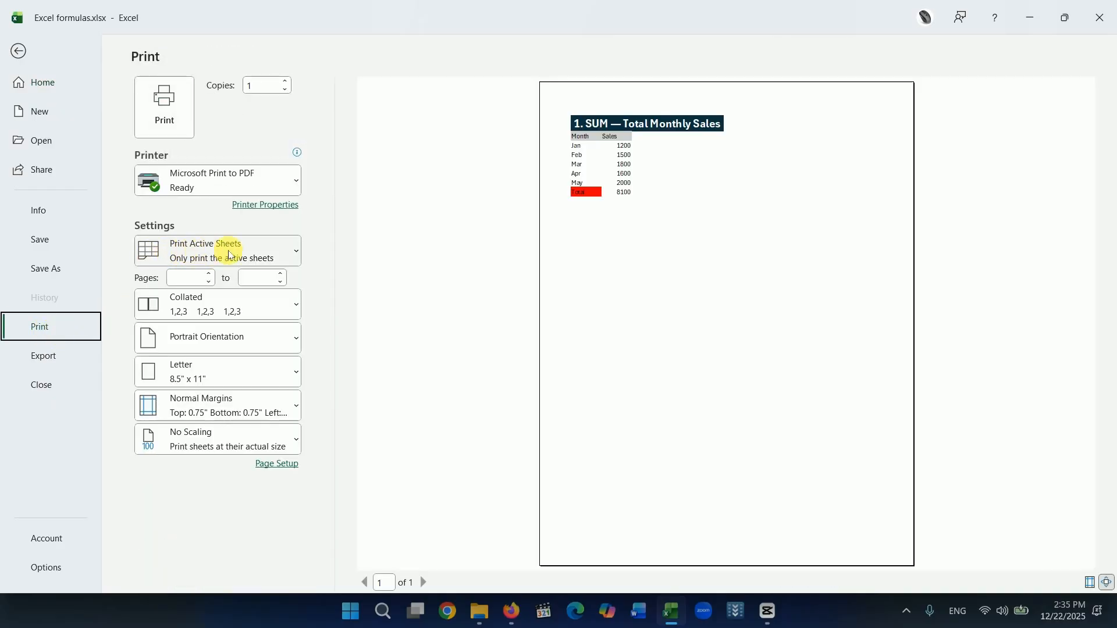
{"action": "left_click", "coordinate": [297, 252]}
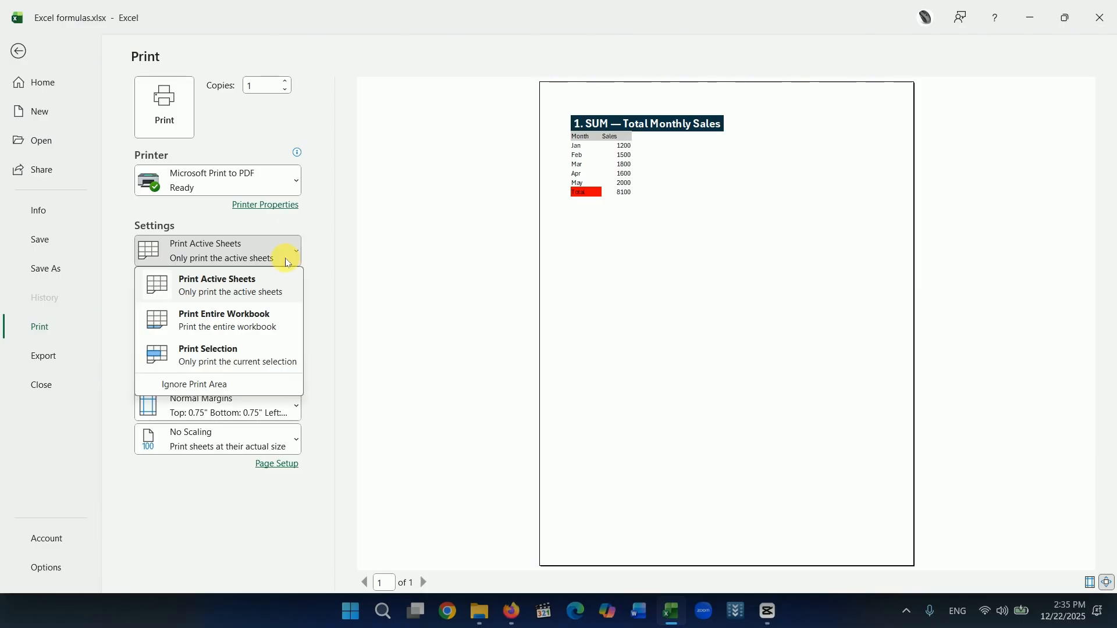
{"action": "left_click", "coordinate": [19, 53]}
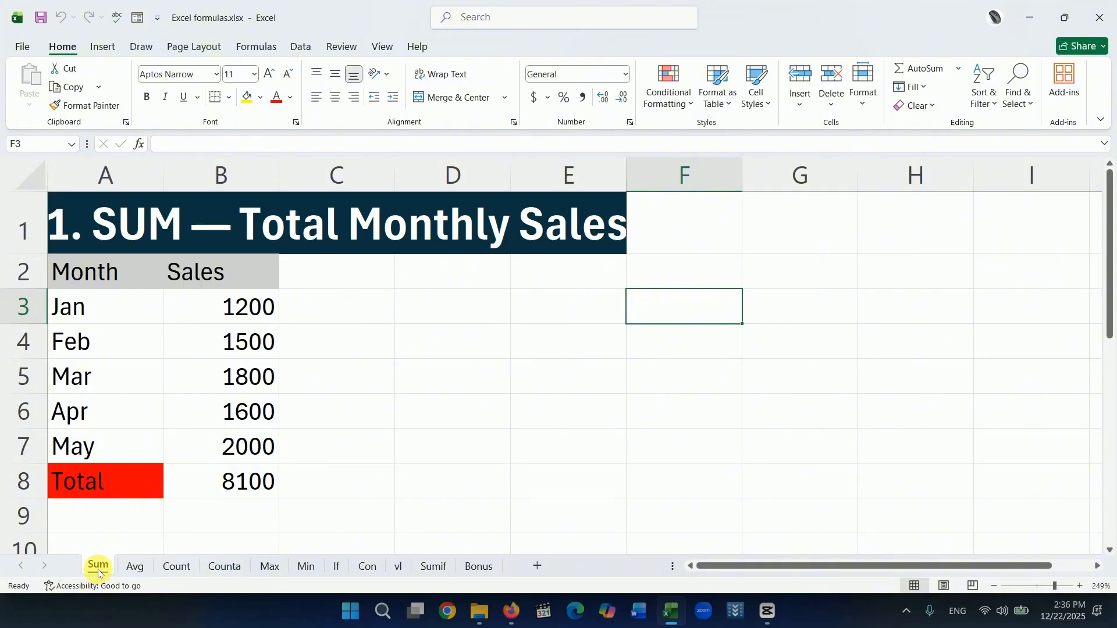
Look at the Avg and Count sheets, then check how the Sum sheet prints under Print Active Sheets and return to it.
{"action": "left_click", "coordinate": [135, 567]}
{"action": "left_click", "coordinate": [177, 566]}
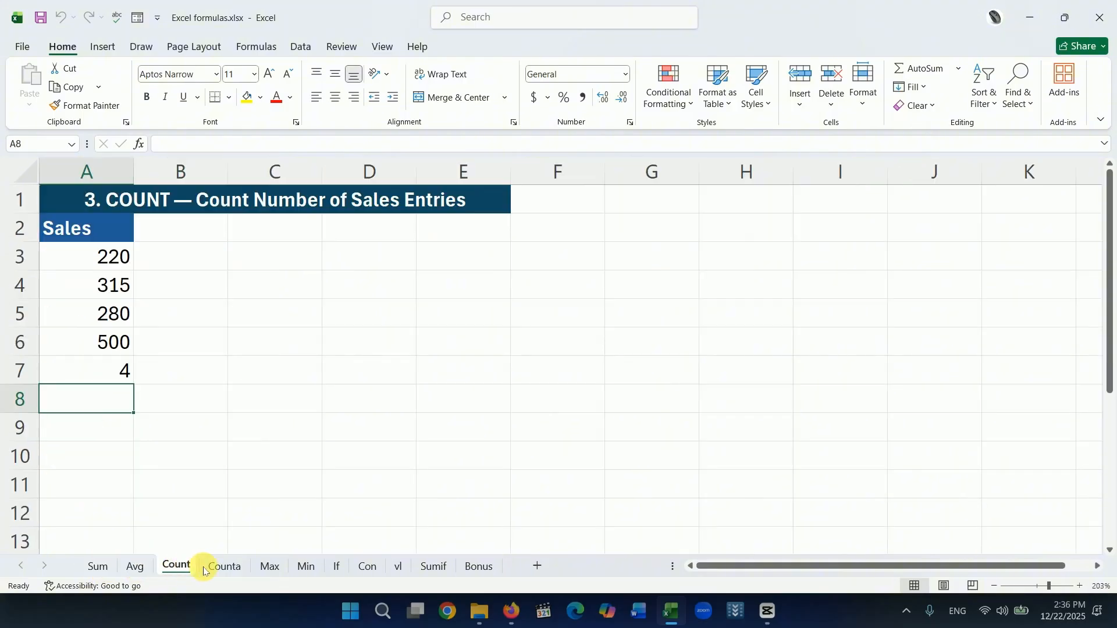
{"action": "left_click", "coordinate": [100, 567]}
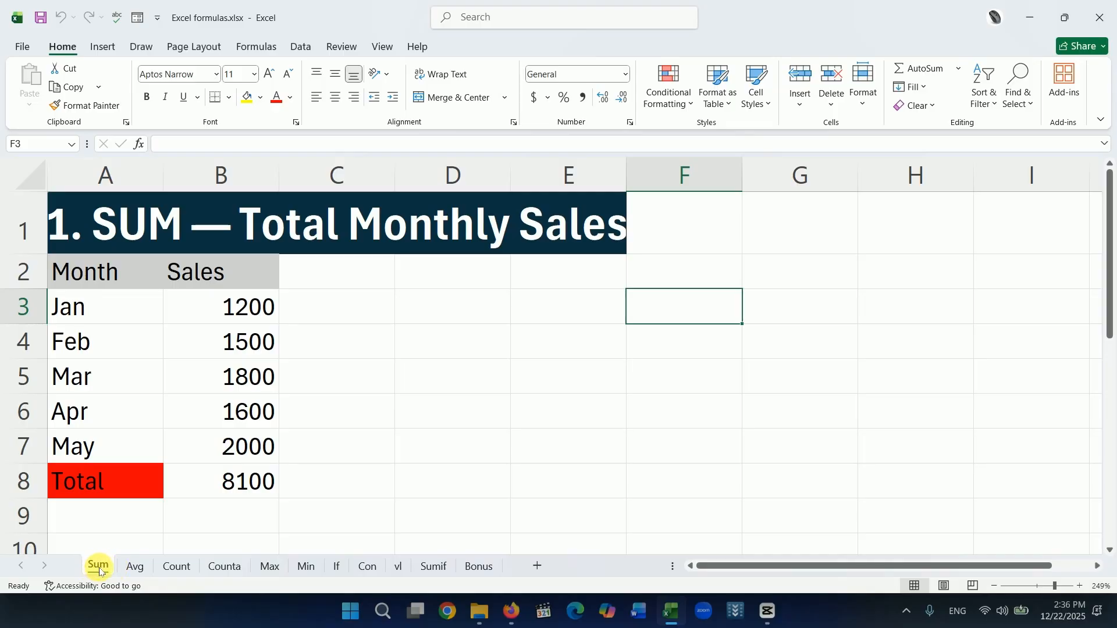
{"action": "left_click", "coordinate": [22, 47]}
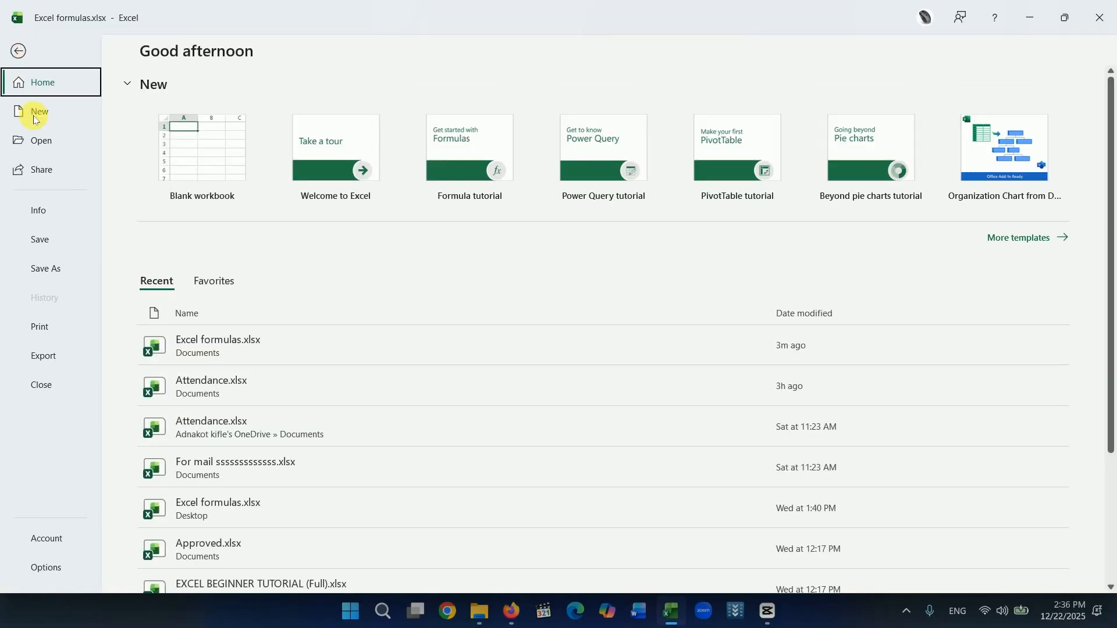
{"action": "left_click", "coordinate": [37, 327]}
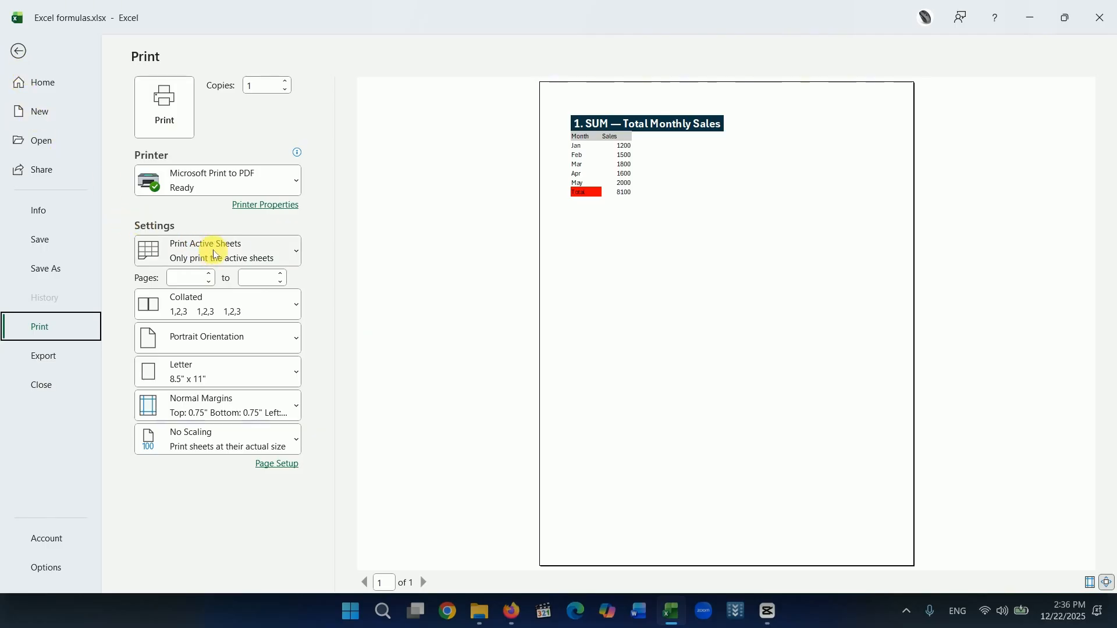
{"action": "left_click", "coordinate": [17, 50]}
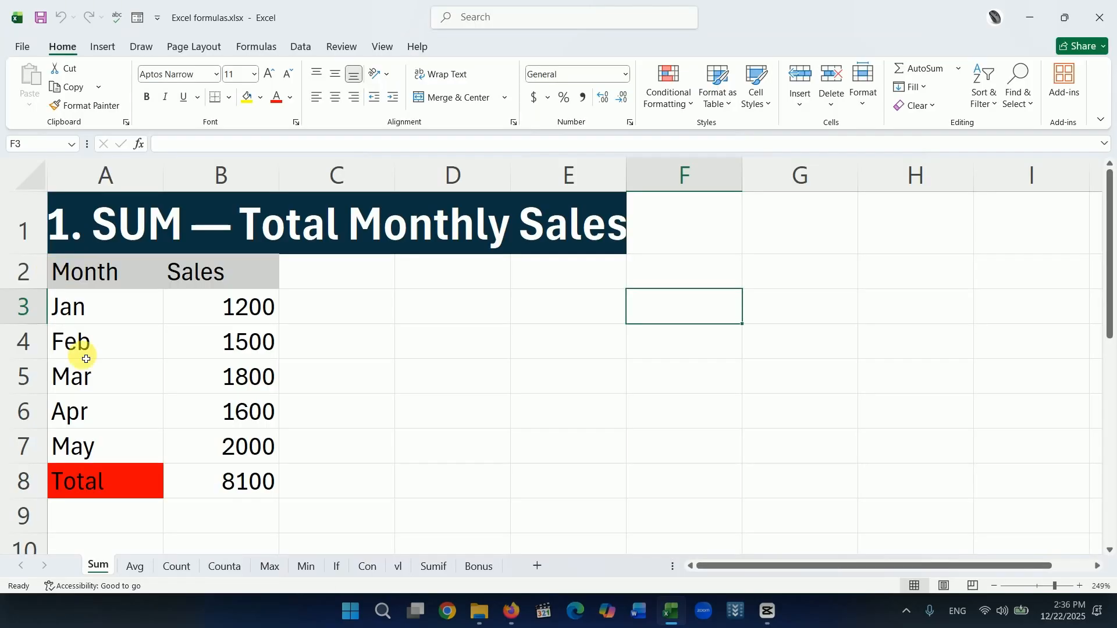
{"action": "left_click", "coordinate": [292, 382]}
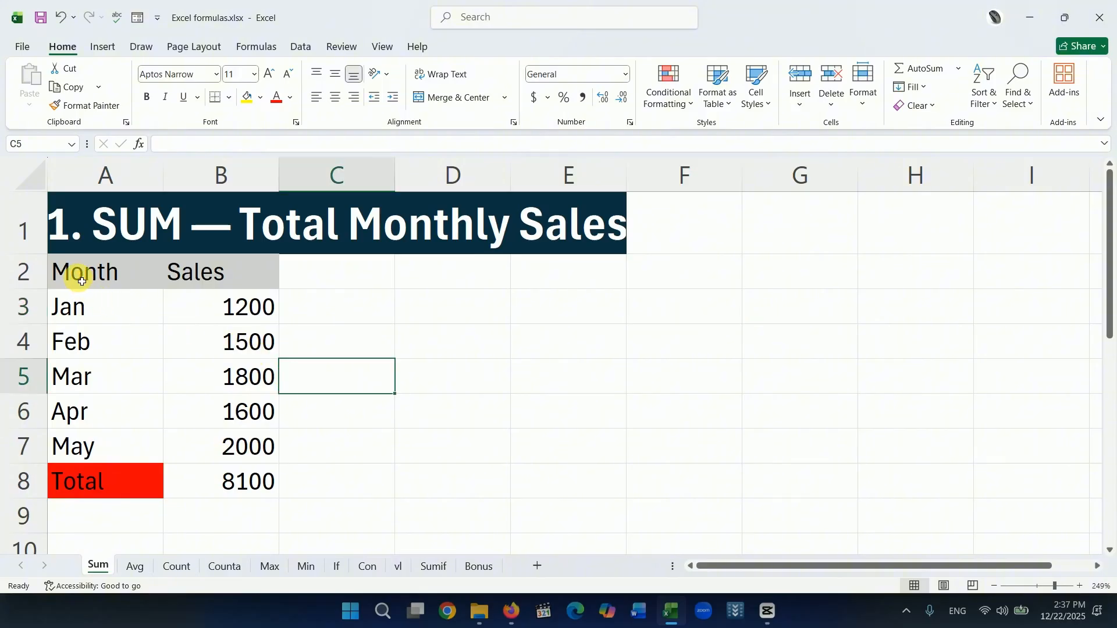
Select A2:B7 on the Sum sheet, set printing to Print Selection, and return to the worksheet.
{"action": "left_click_drag", "start_coordinate": [82, 282], "coordinate": [237, 454]}
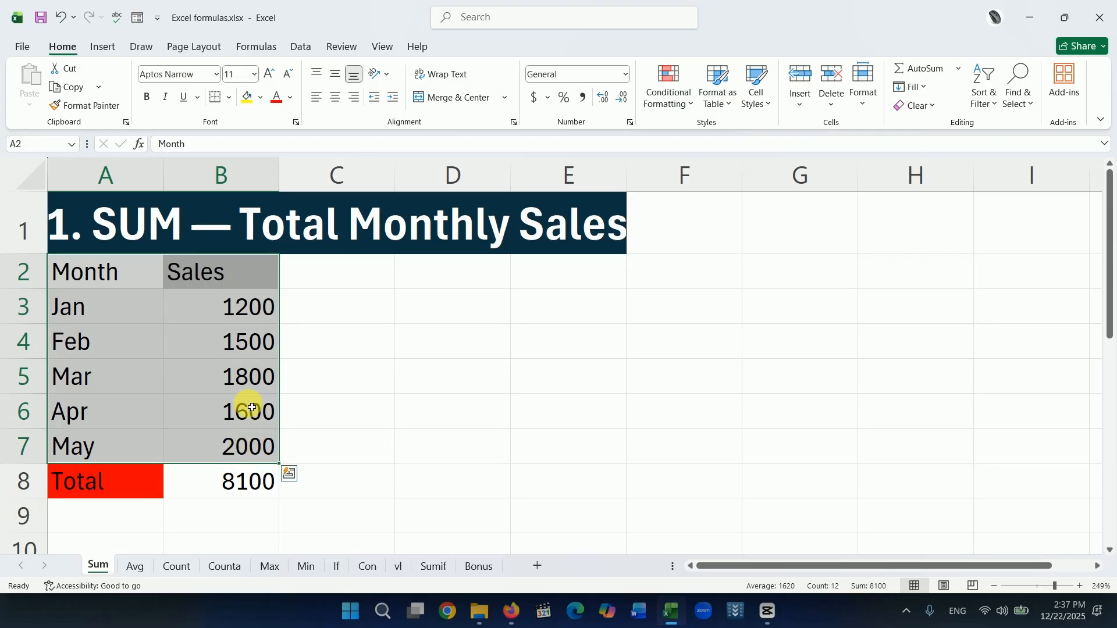
{"action": "left_click", "coordinate": [23, 49]}
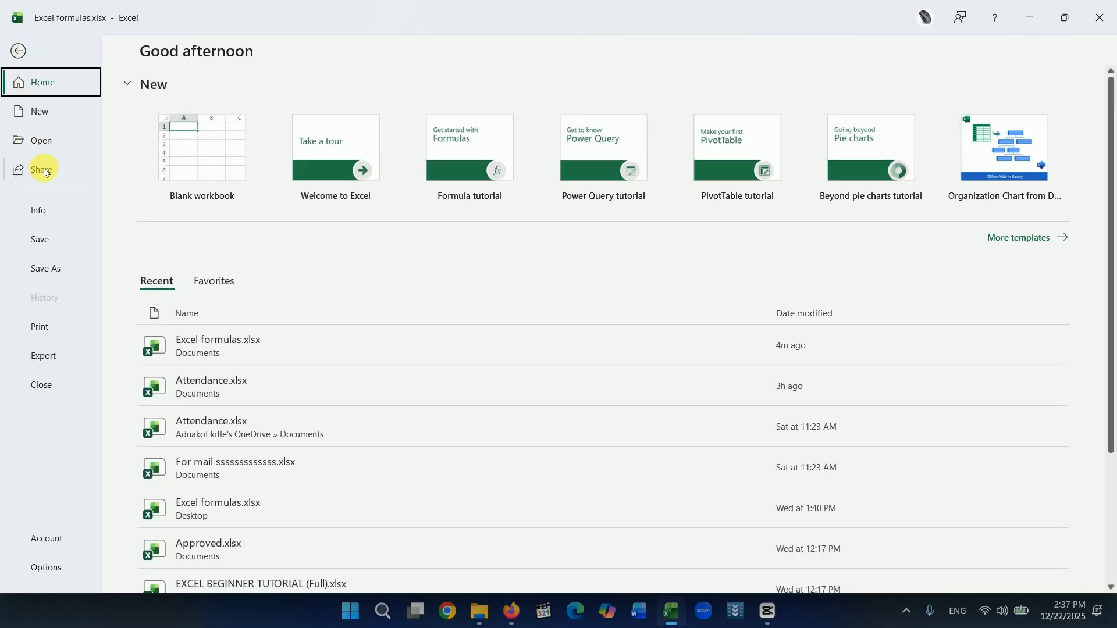
{"action": "left_click", "coordinate": [38, 326]}
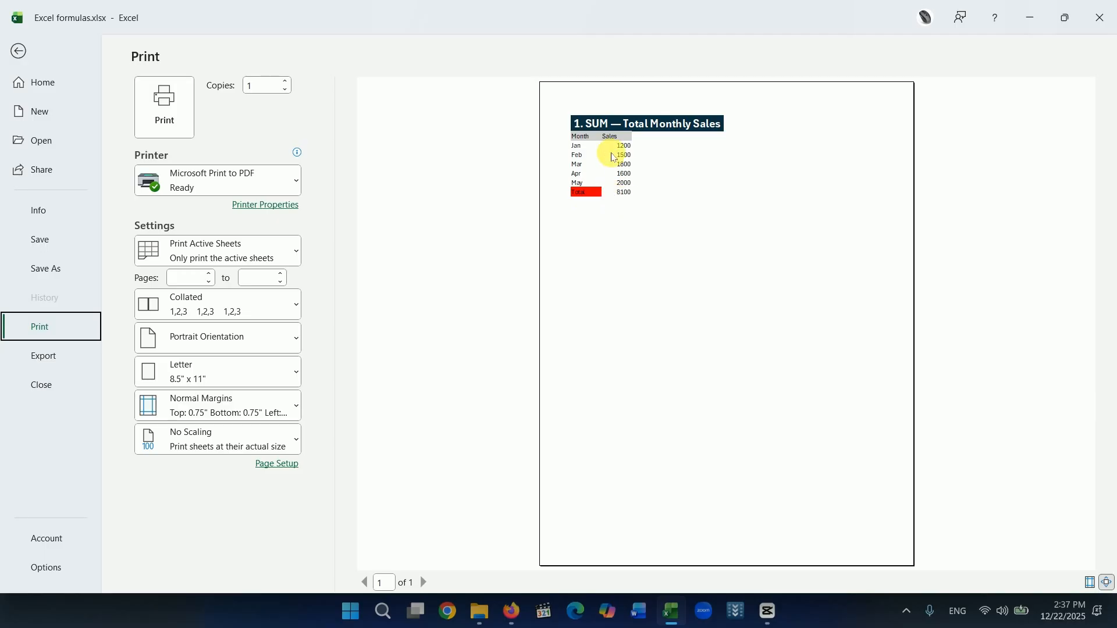
{"action": "left_click", "coordinate": [297, 249]}
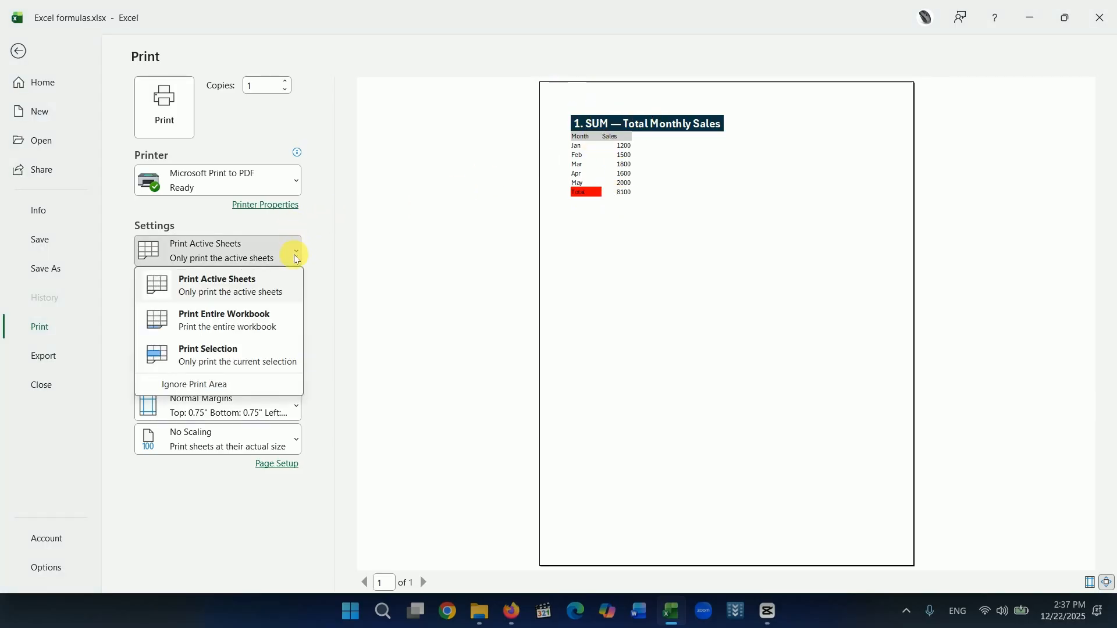
{"action": "left_click", "coordinate": [248, 361]}
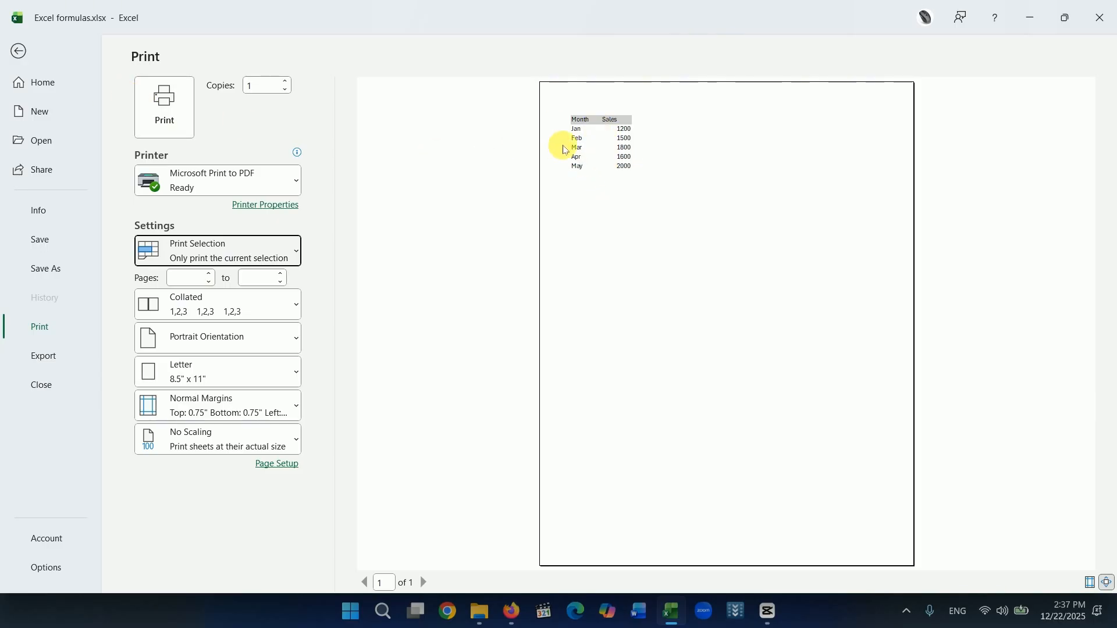
{"action": "left_click", "coordinate": [19, 53]}
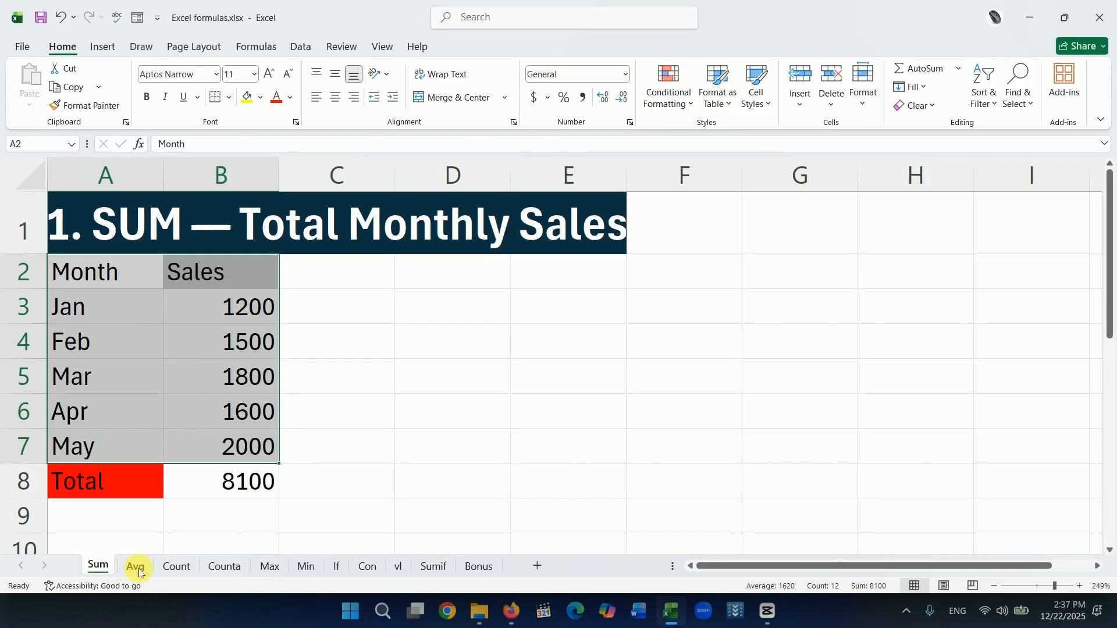
View the Avg and Count sheets and return to the Sum sheet.
{"action": "left_click", "coordinate": [137, 567]}
{"action": "left_click", "coordinate": [176, 567]}
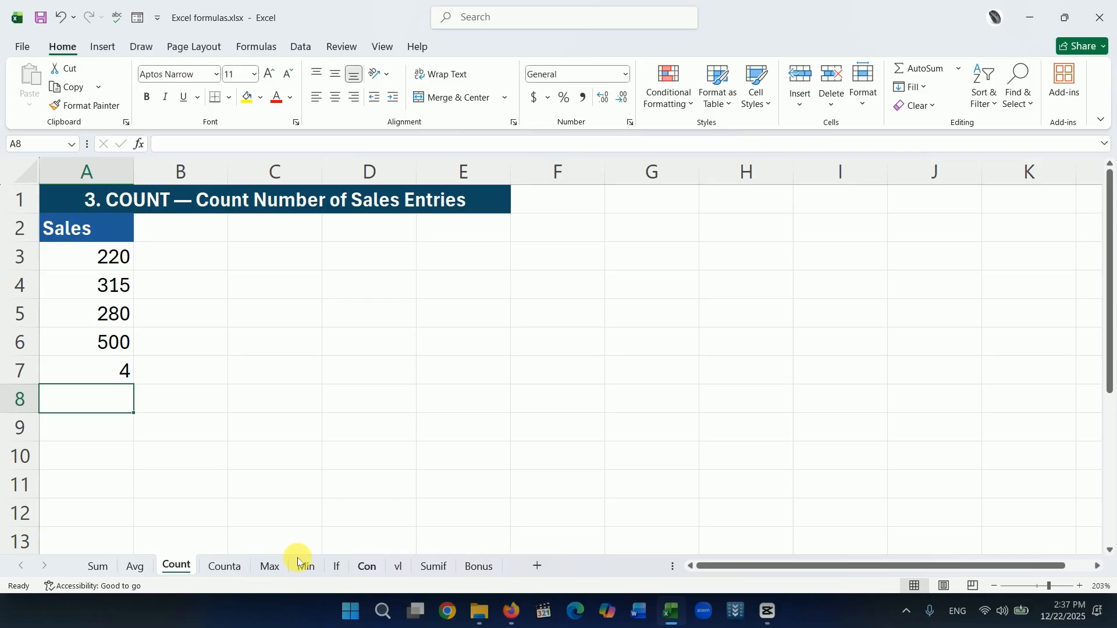
{"action": "left_click", "coordinate": [100, 565]}
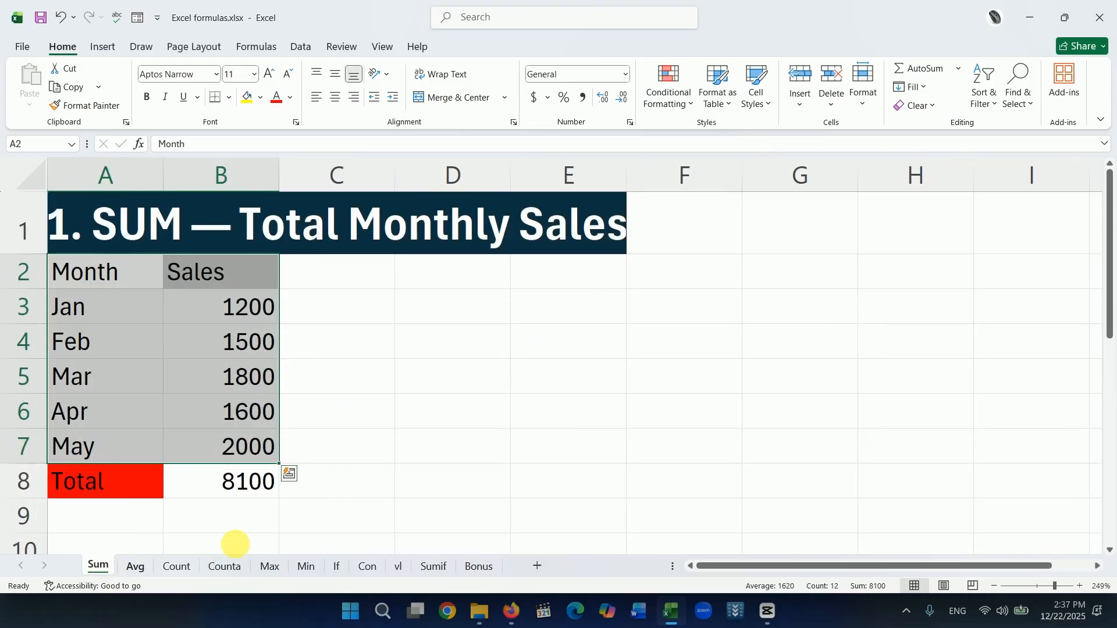
Clear the range selection by selecting cell D8 and set printing to Print Entire Workbook.
{"action": "left_click", "coordinate": [404, 491]}
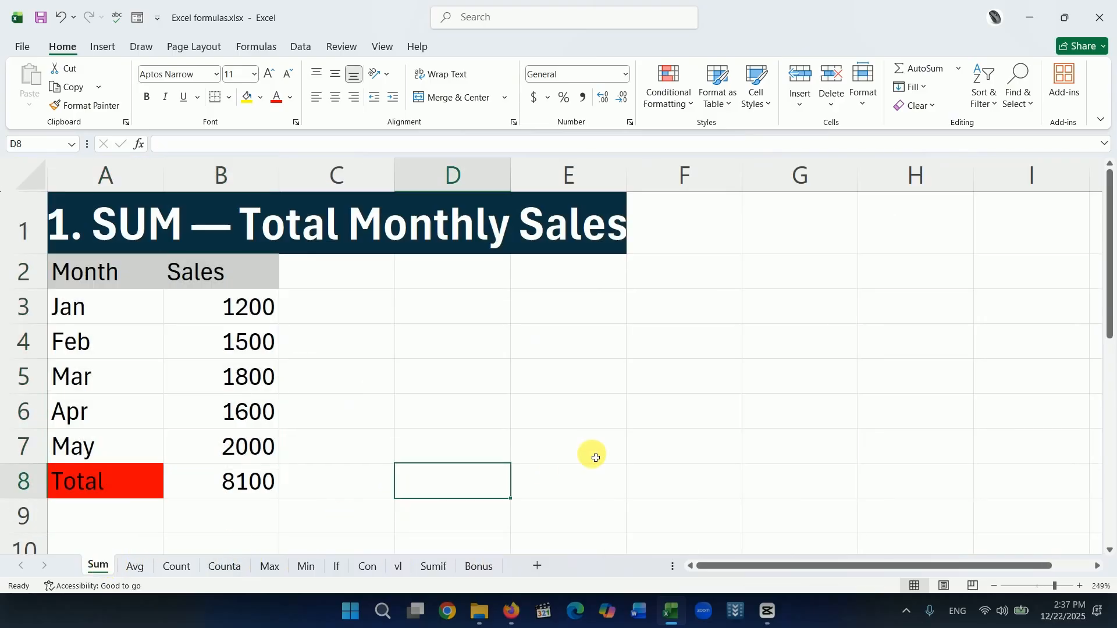
{"action": "left_click", "coordinate": [22, 48]}
{"action": "left_click", "coordinate": [36, 328]}
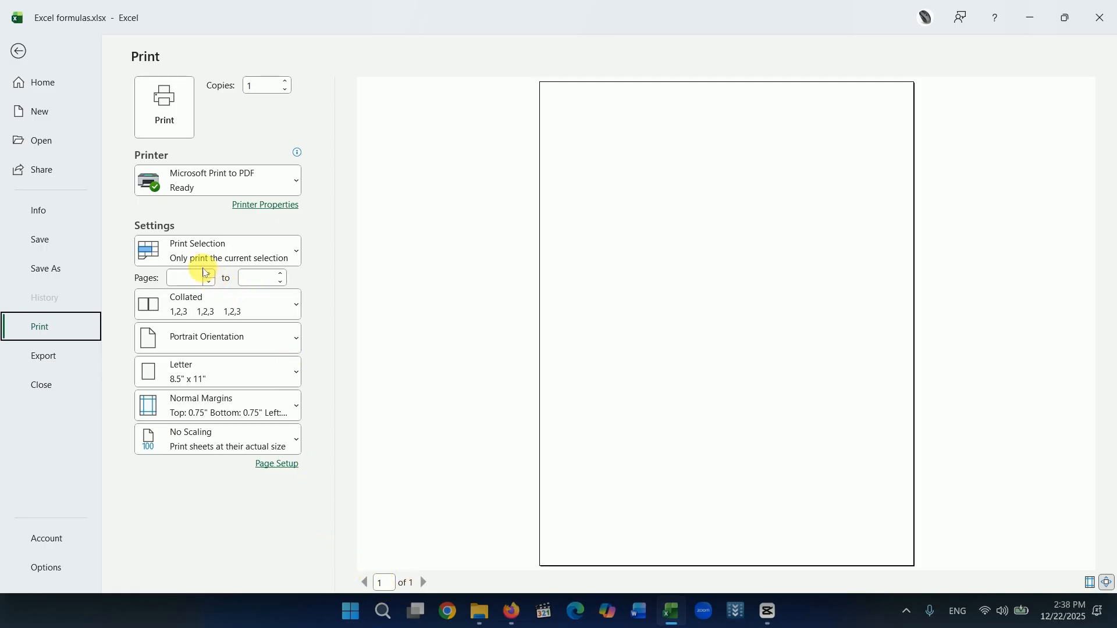
{"action": "left_click", "coordinate": [296, 252]}
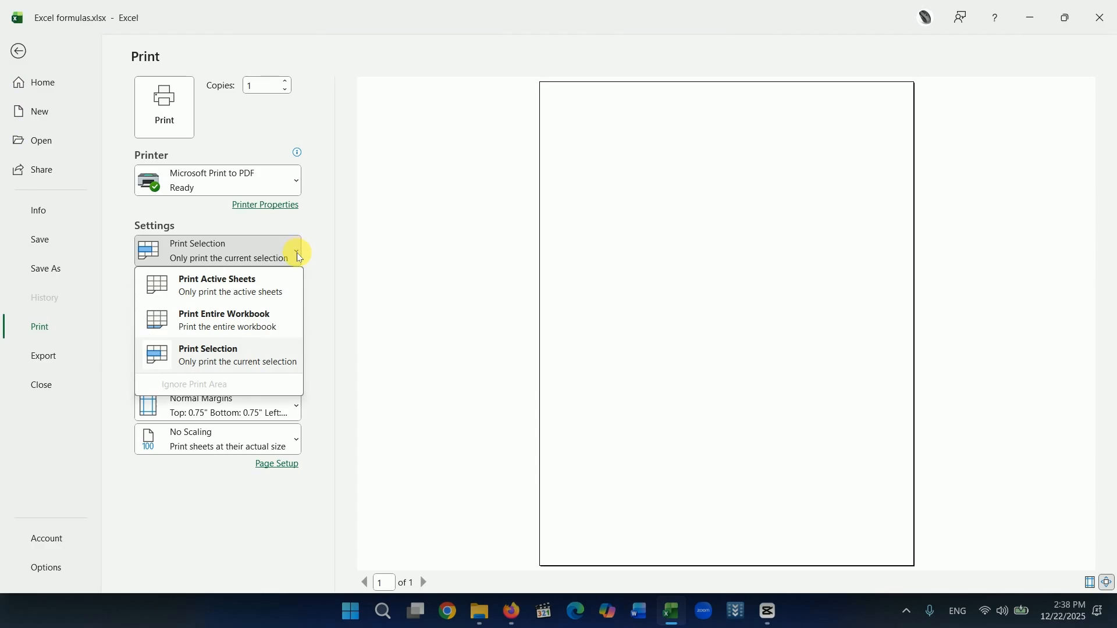
{"action": "left_click", "coordinate": [230, 326]}
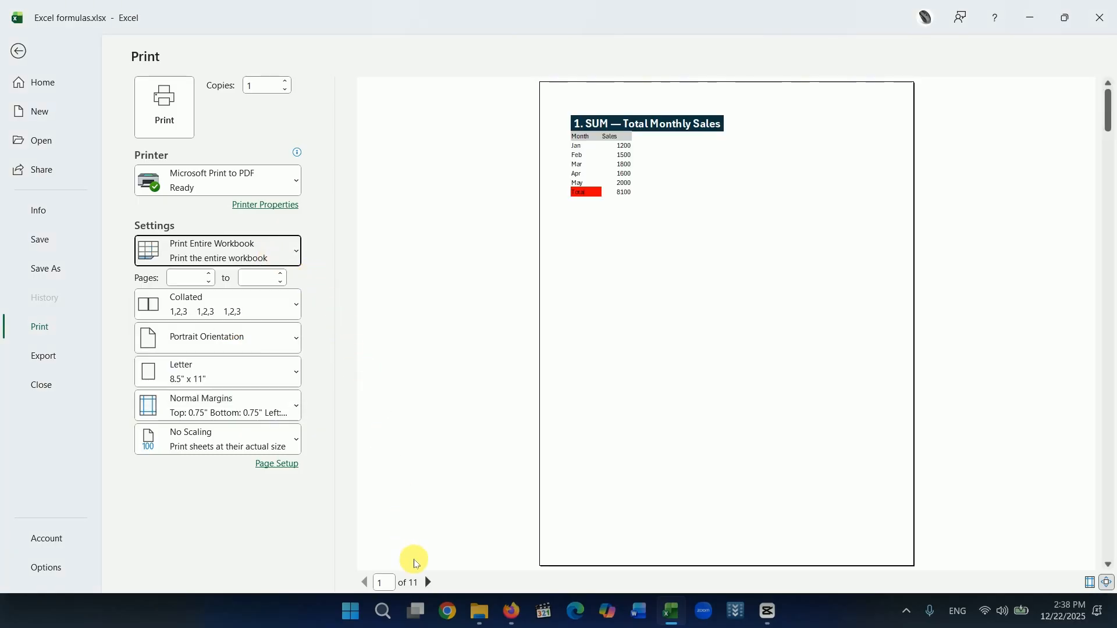
Page through the entire-workbook print preview up to page 7 and return to the worksheet.
{"action": "left_click", "coordinate": [427, 583]}
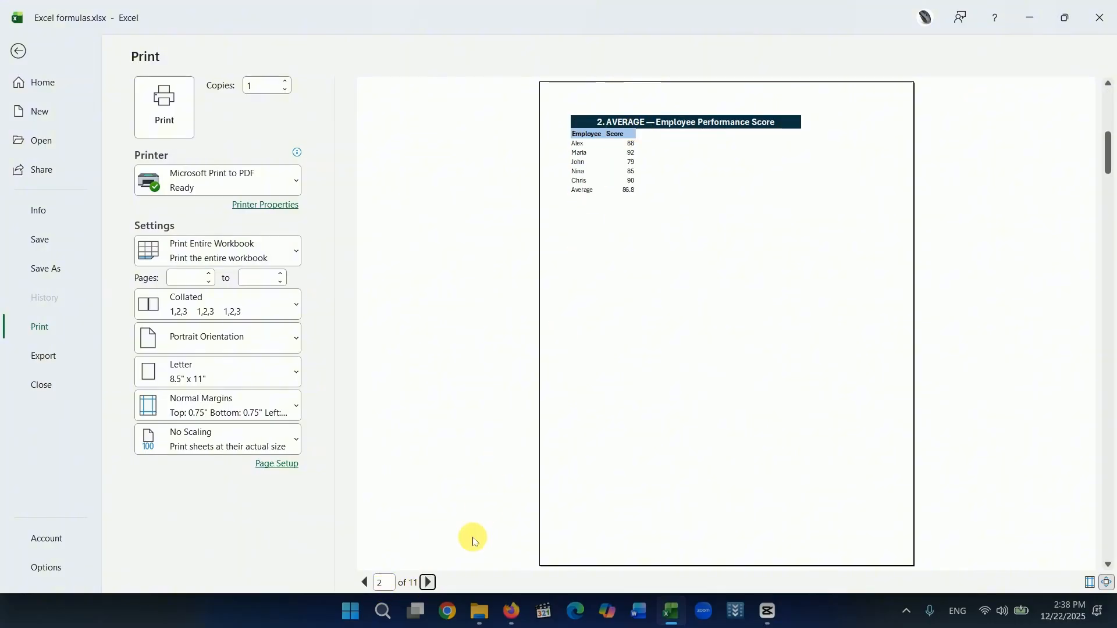
{"action": "left_click", "coordinate": [427, 583]}
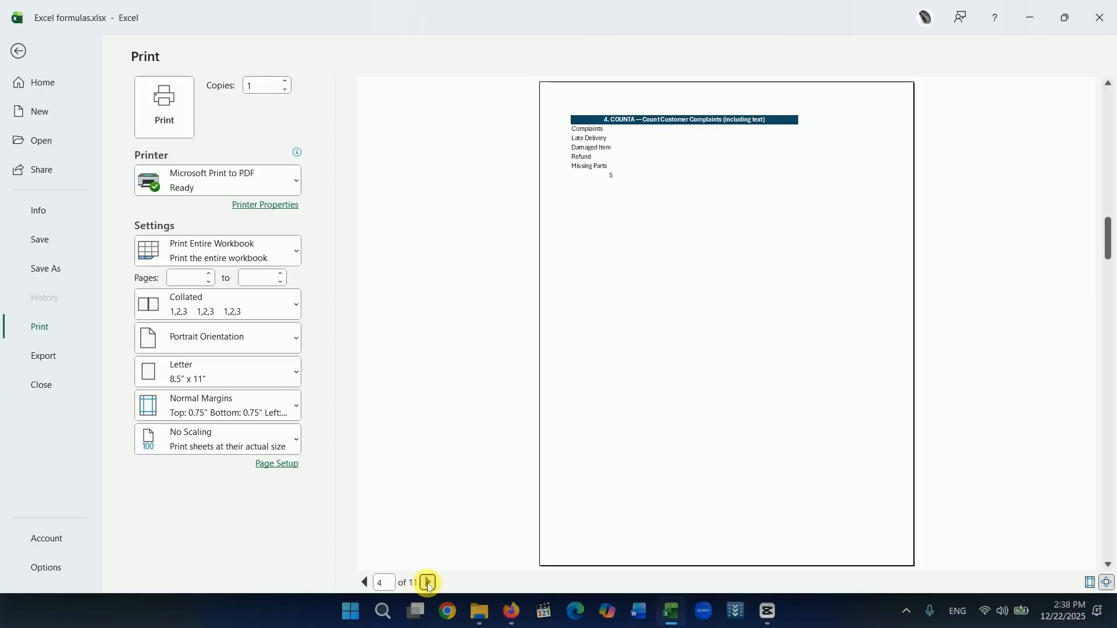
{"action": "left_click", "coordinate": [428, 583]}
{"action": "left_click", "coordinate": [427, 583]}
{"action": "left_click", "coordinate": [428, 583]}
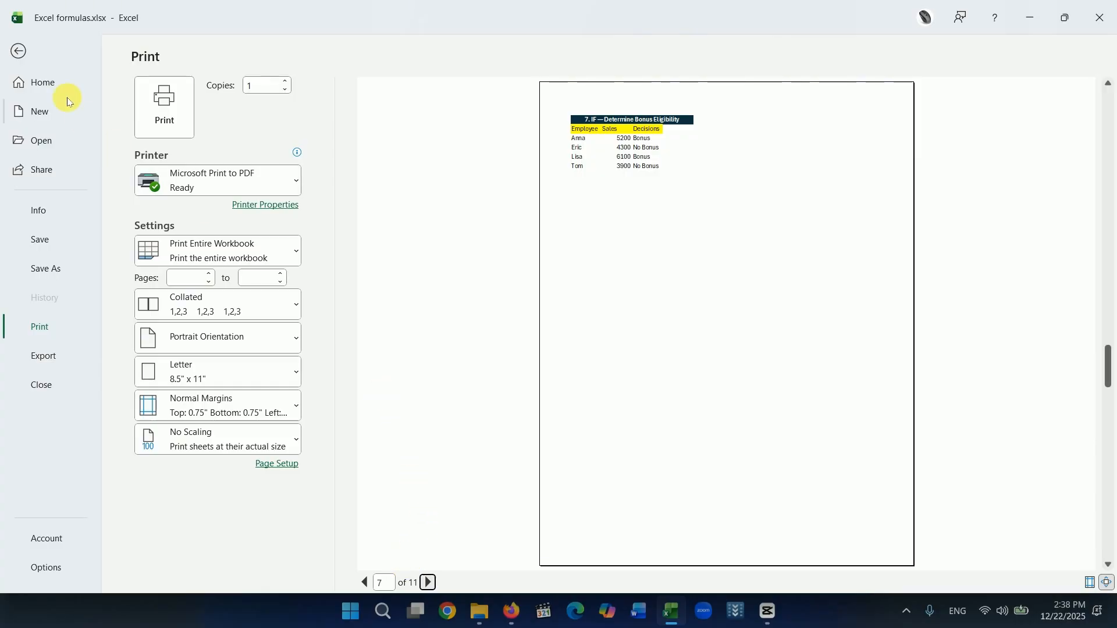
{"action": "left_click", "coordinate": [16, 50]}
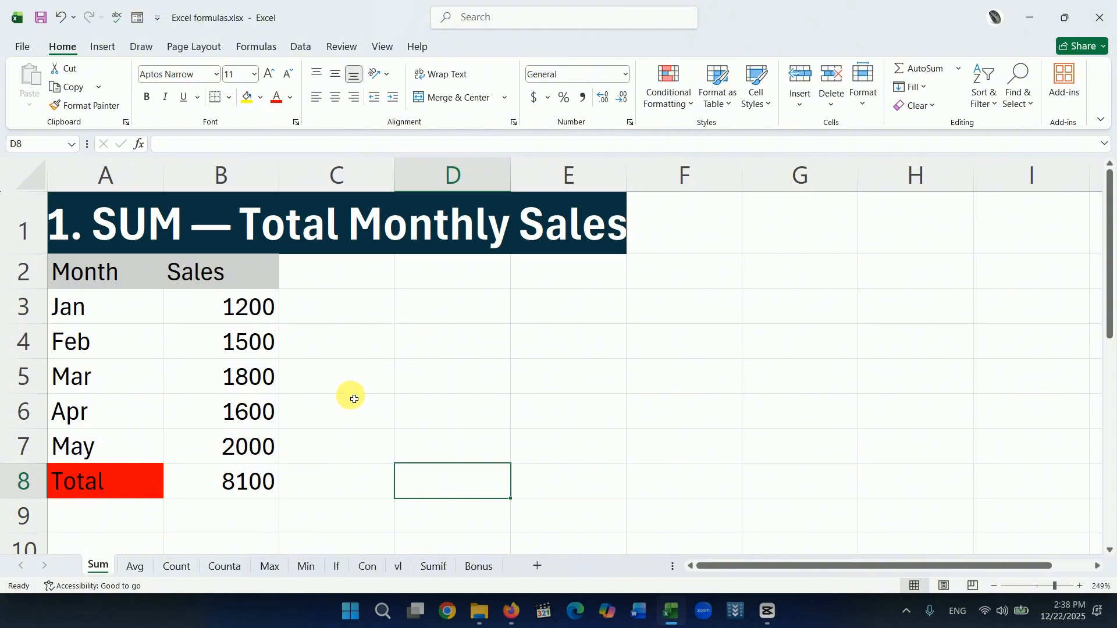
Set the Sum sheet's page margins to Wide, check them in the print preview, and return to the worksheet.
{"action": "left_click", "coordinate": [181, 51]}
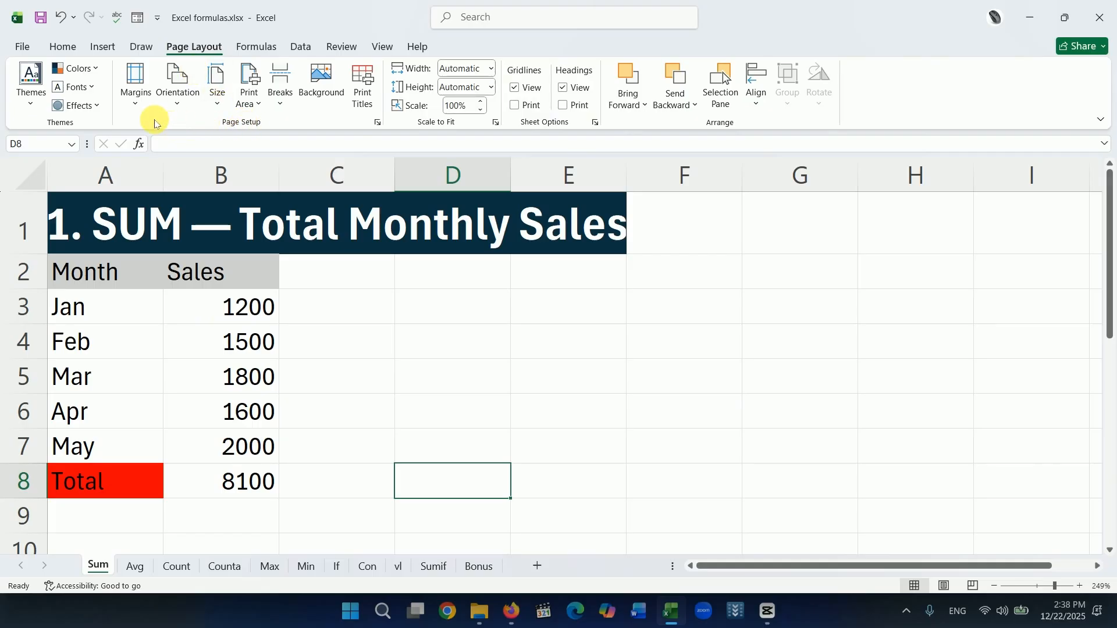
{"action": "left_click", "coordinate": [134, 107]}
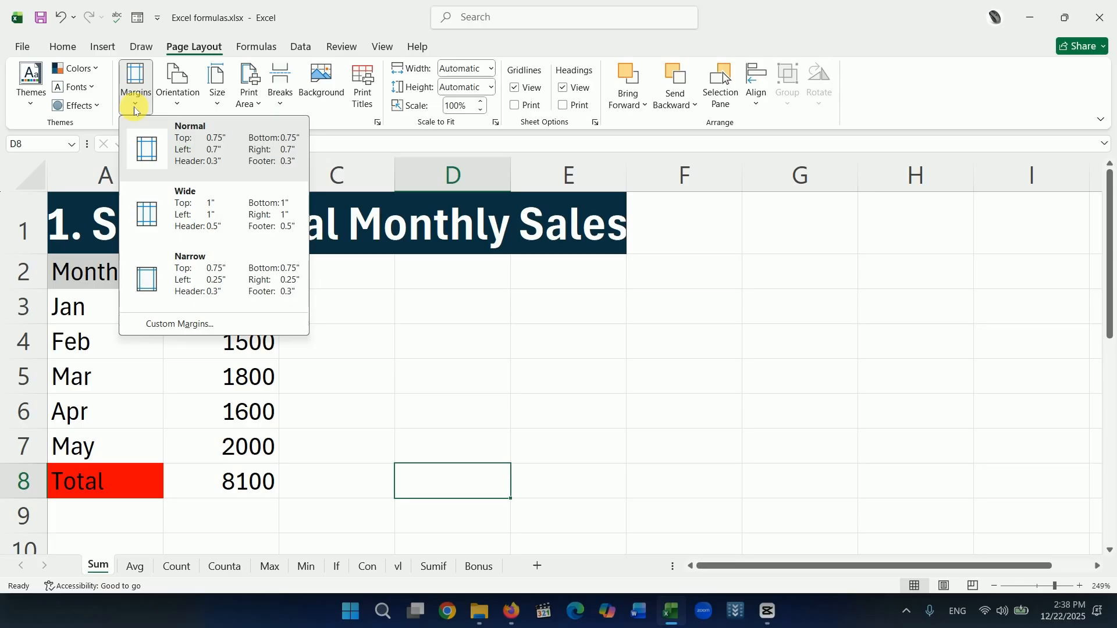
{"action": "left_click", "coordinate": [177, 214]}
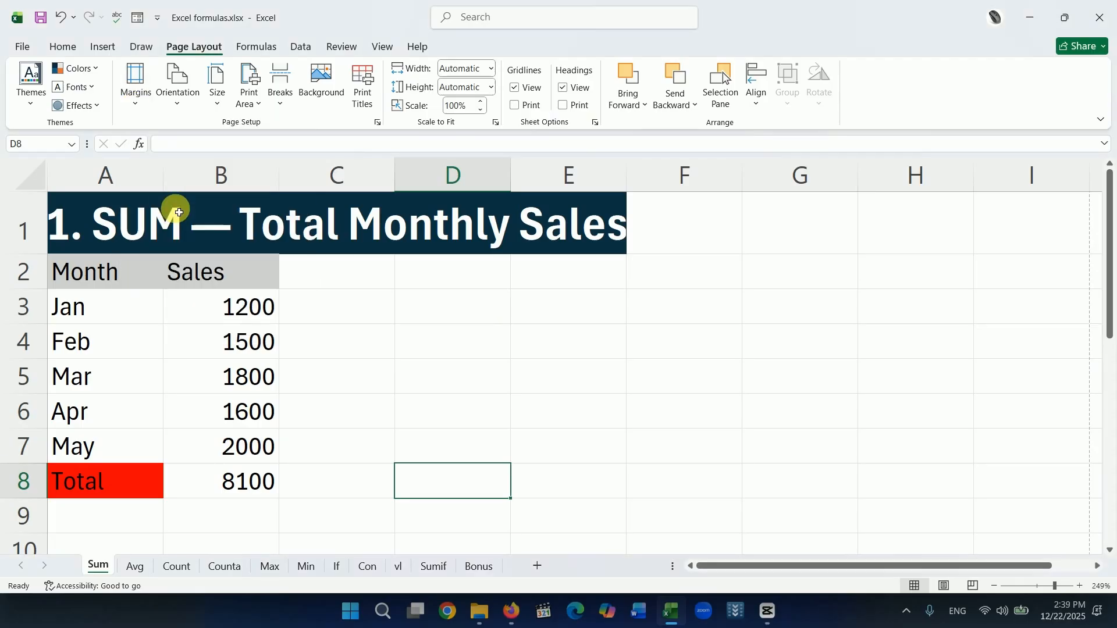
{"action": "left_click", "coordinate": [21, 45]}
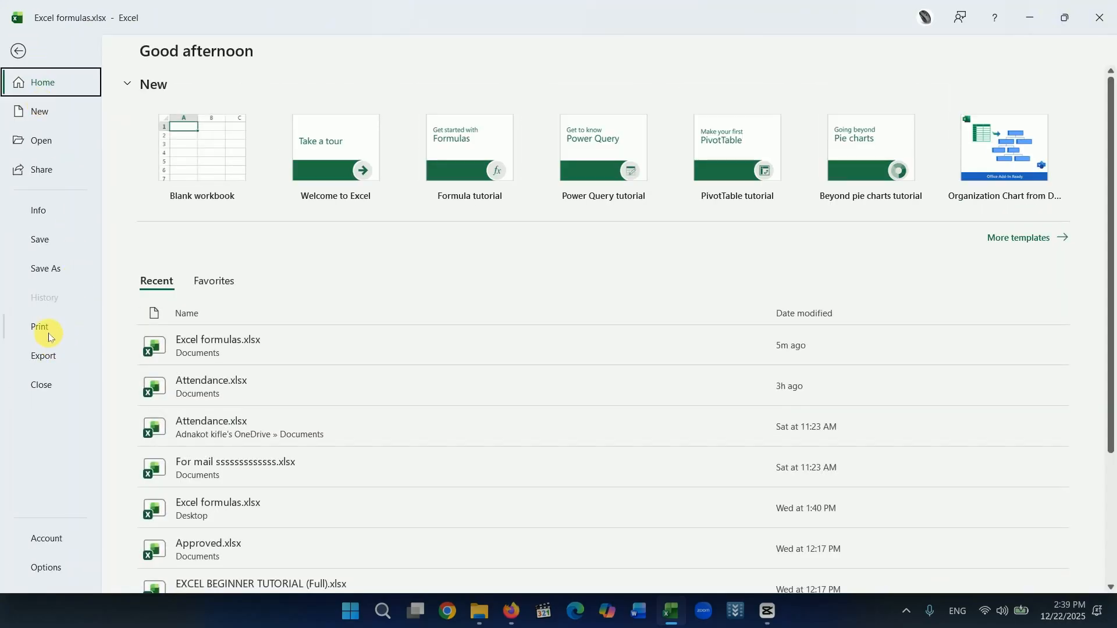
{"action": "left_click", "coordinate": [49, 337]}
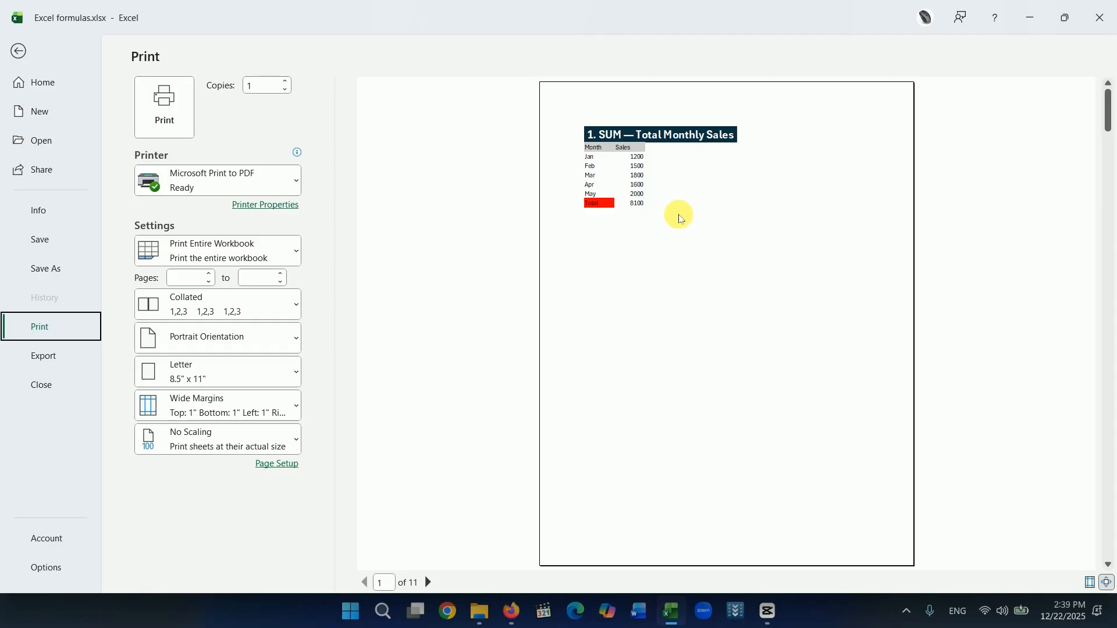
{"action": "left_click", "coordinate": [19, 51]}
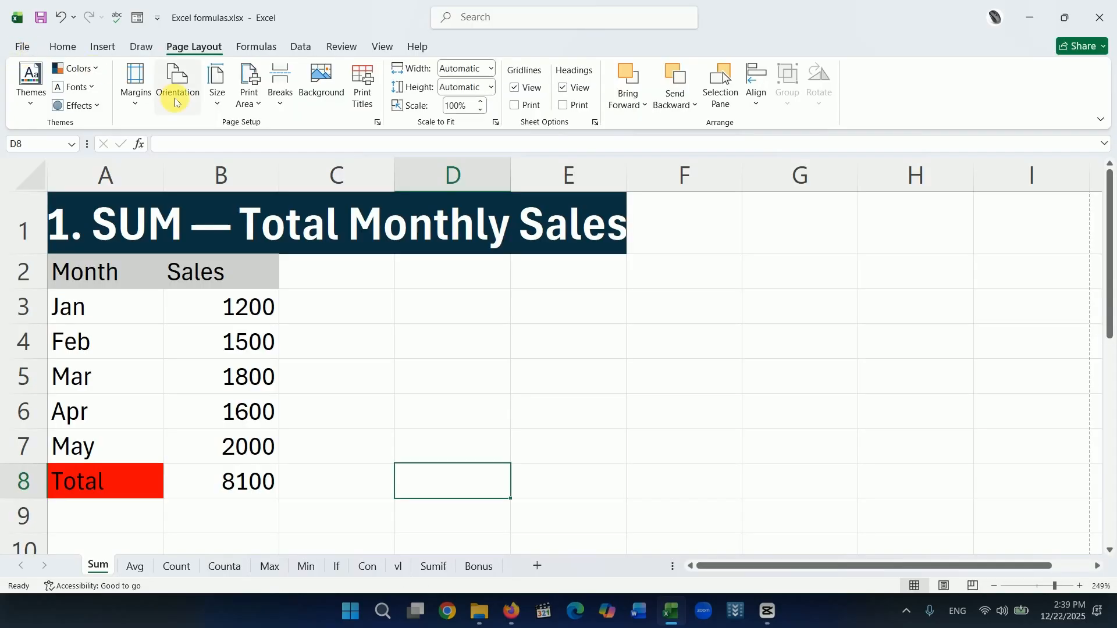
Set the Sum sheet's page margins to Narrow, check them in the print preview, and return to the worksheet.
{"action": "left_click", "coordinate": [136, 104]}
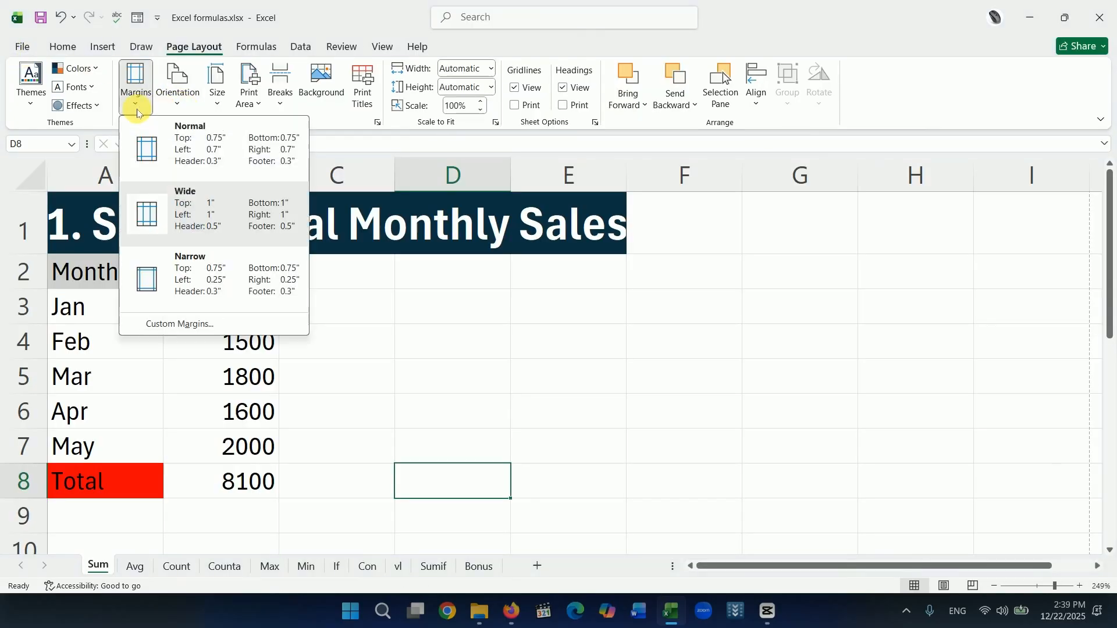
{"action": "left_click", "coordinate": [205, 278]}
{"action": "left_click", "coordinate": [20, 46]}
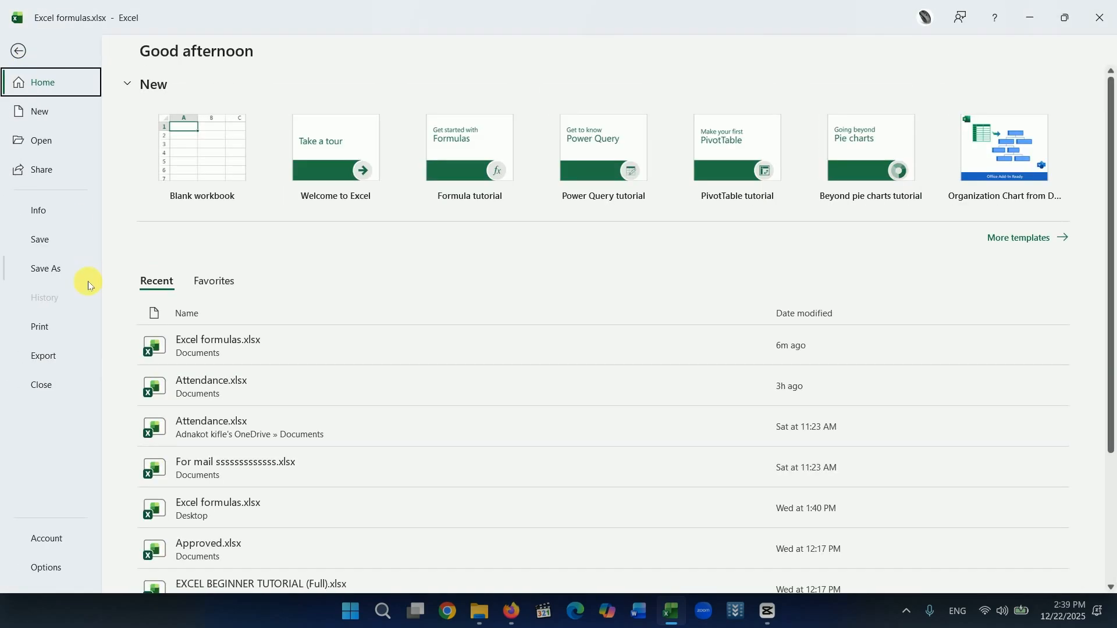
{"action": "left_click", "coordinate": [56, 325]}
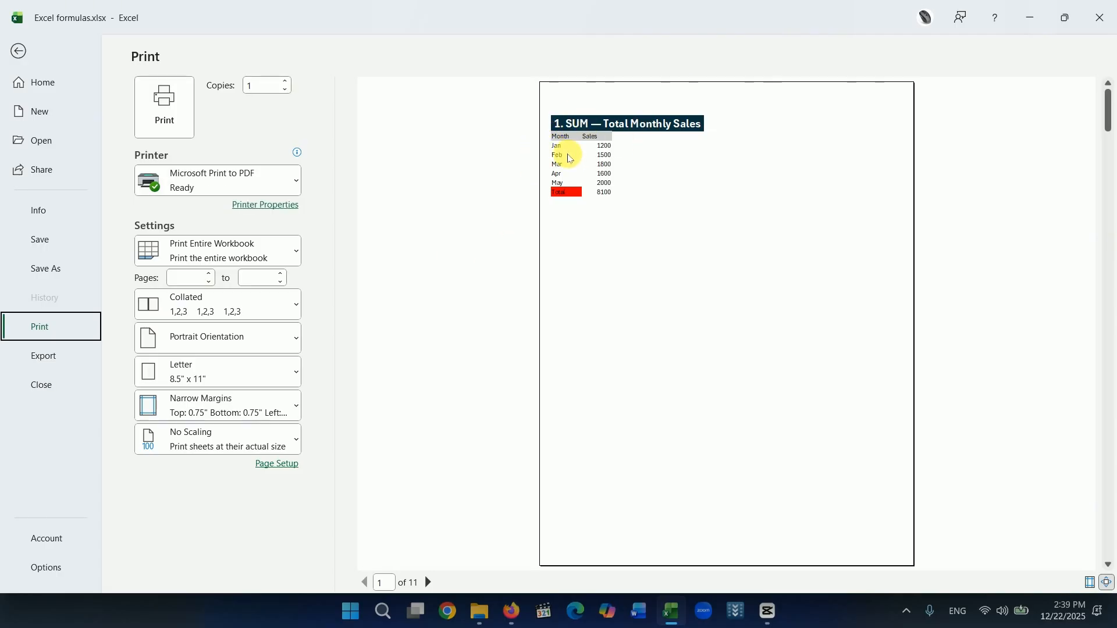
{"action": "left_click", "coordinate": [29, 55]}
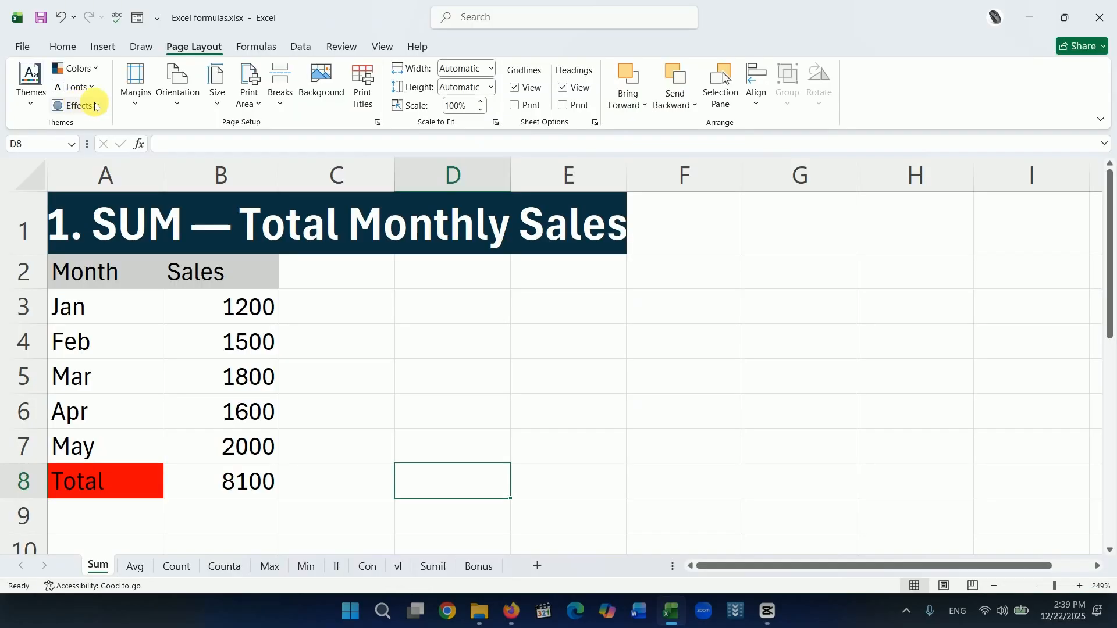
Look at the custom margin settings in Page Setup and close the dialog.
{"action": "left_click", "coordinate": [135, 93]}
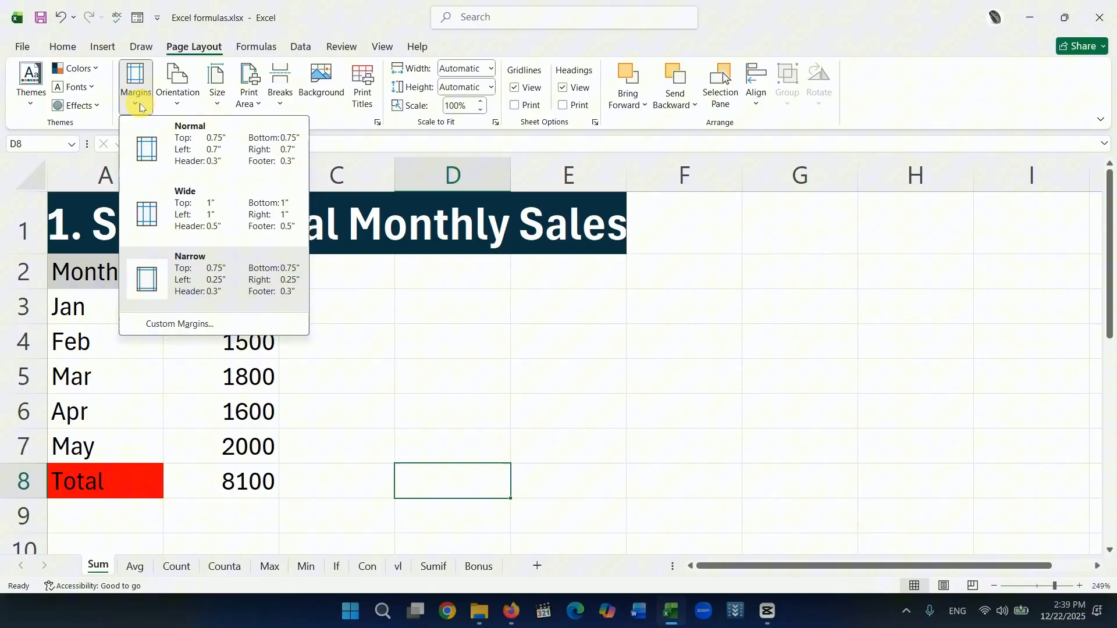
{"action": "left_click", "coordinate": [160, 328]}
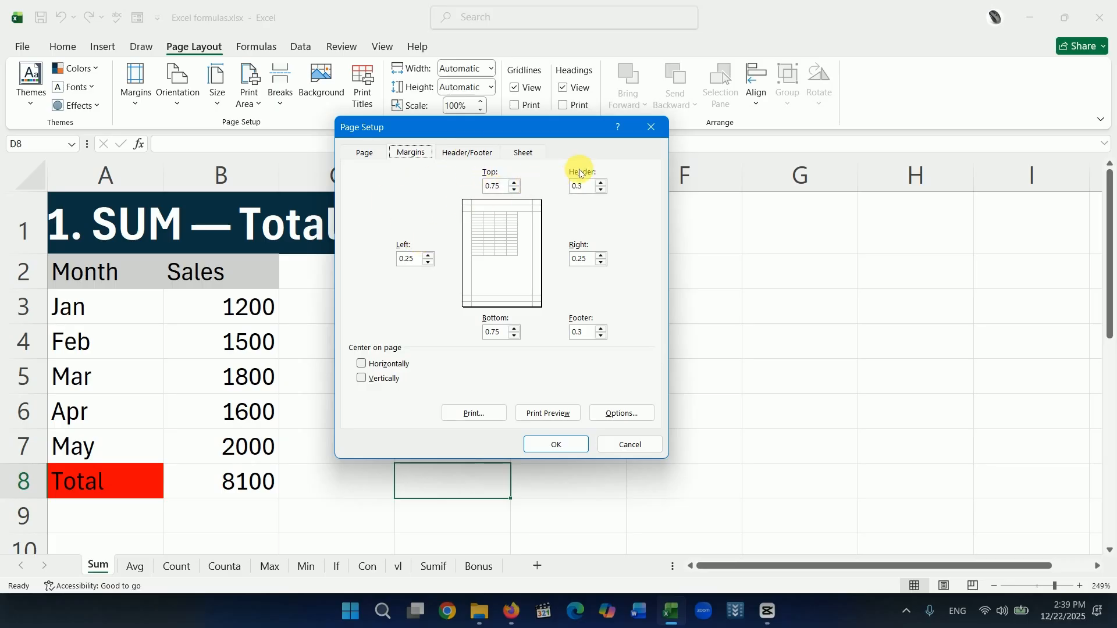
{"action": "left_click", "coordinate": [652, 127]}
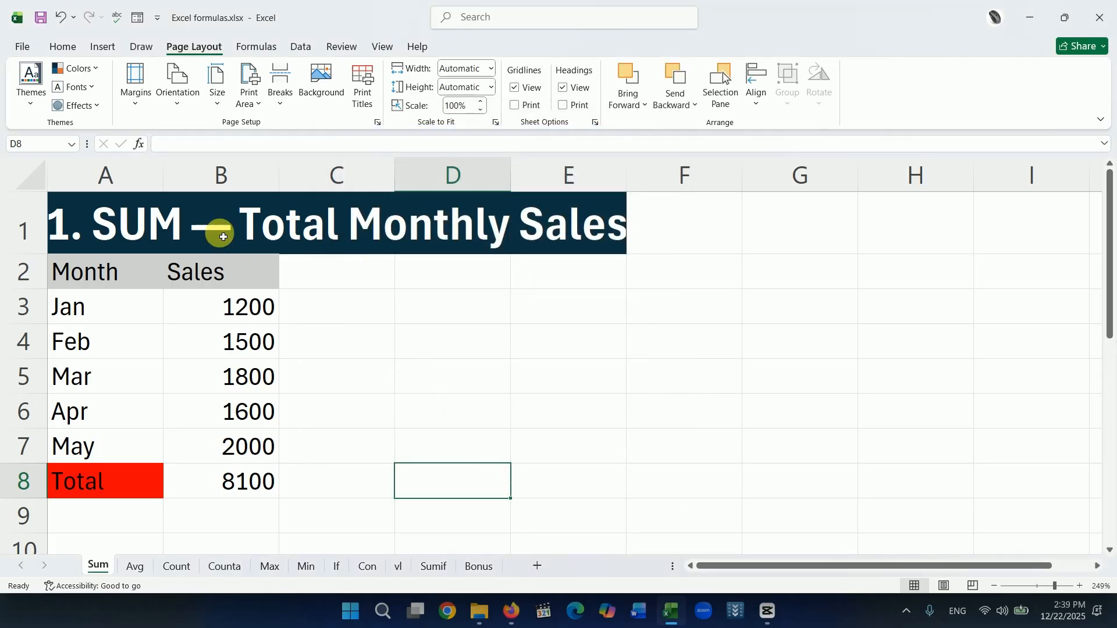
Try Landscape orientation for the Sum sheet in the print preview, and set the orientation back to Portrait.
{"action": "left_click", "coordinate": [177, 107]}
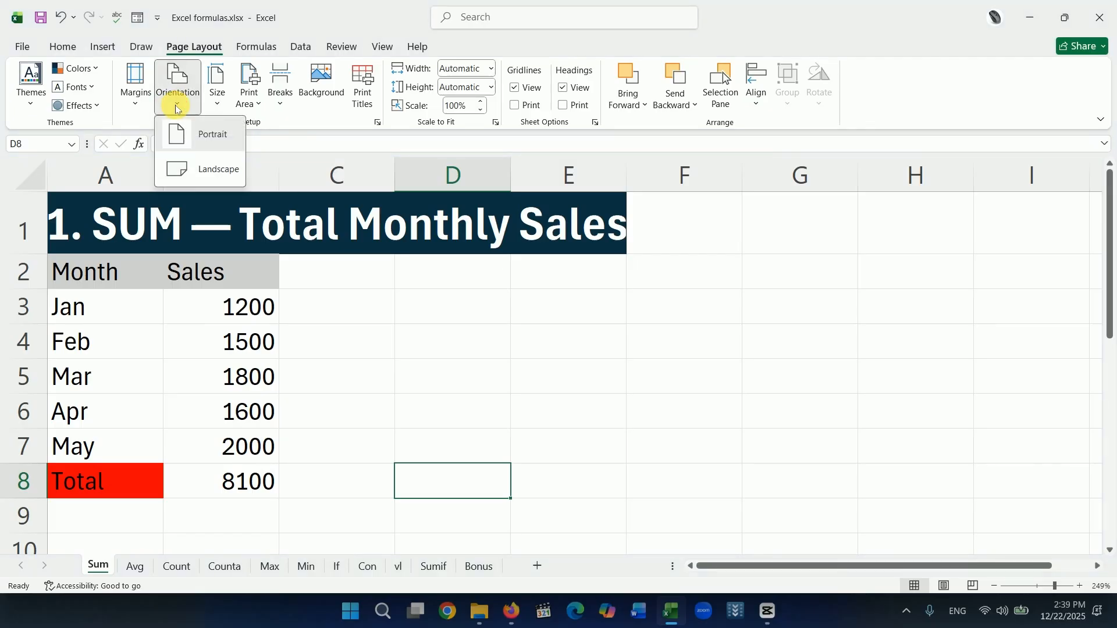
{"action": "left_click", "coordinate": [198, 175]}
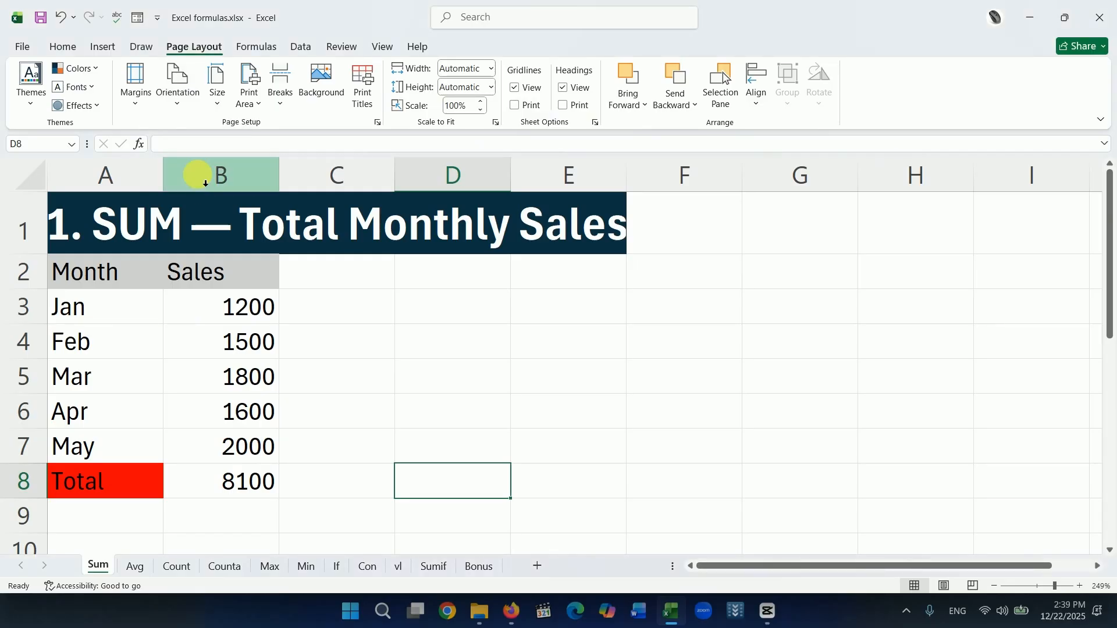
{"action": "left_click", "coordinate": [23, 48]}
{"action": "left_click", "coordinate": [37, 326]}
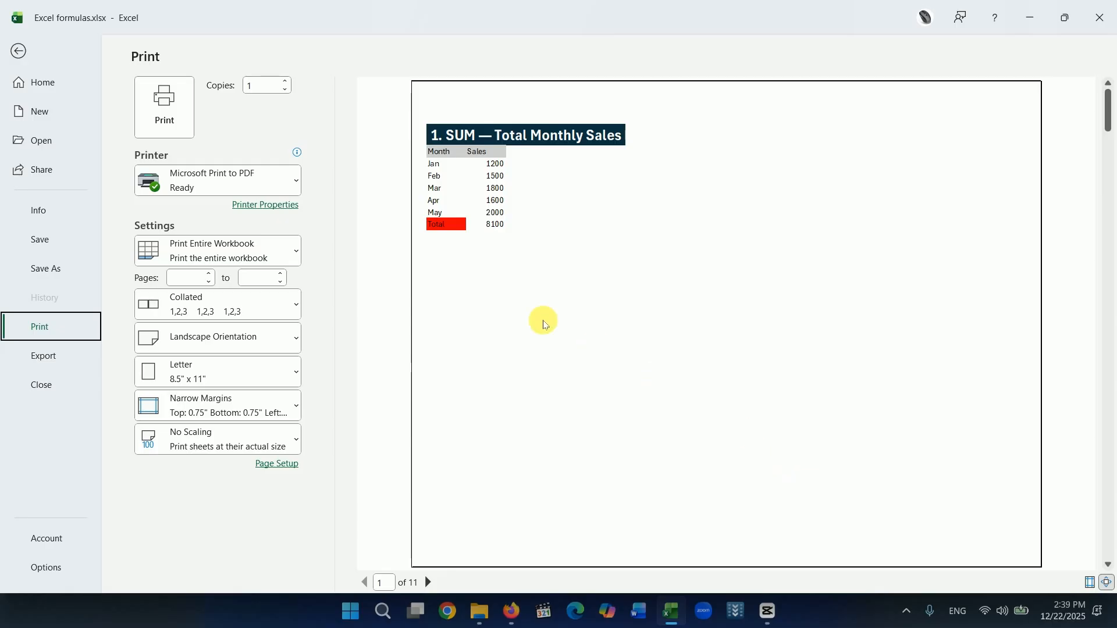
{"action": "left_click", "coordinate": [19, 51]}
{"action": "left_click", "coordinate": [176, 108]}
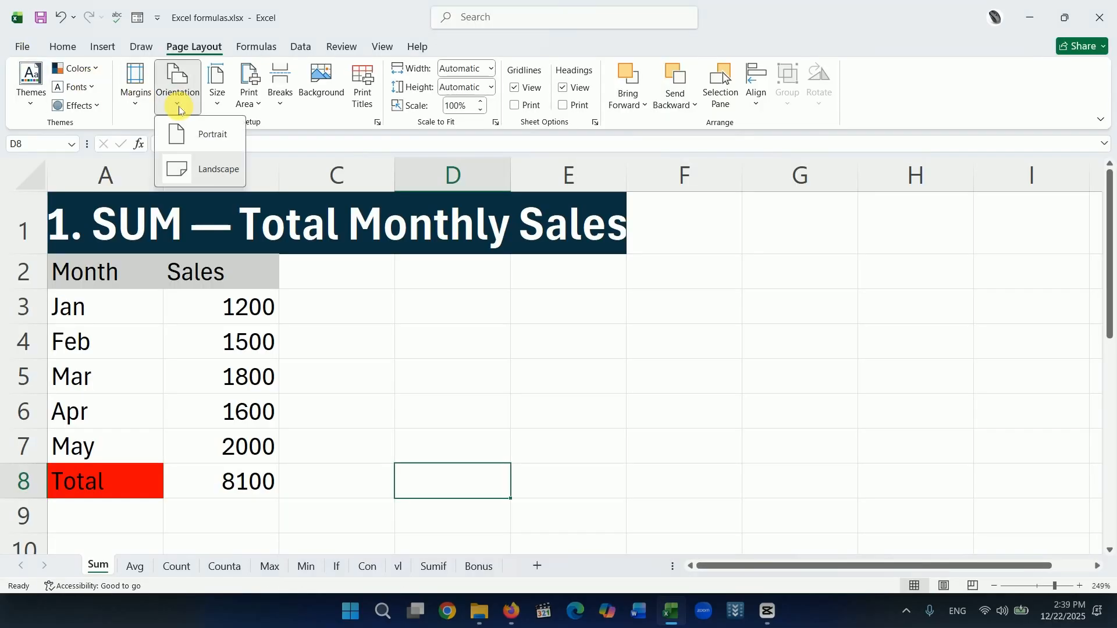
{"action": "left_click", "coordinate": [186, 140]}
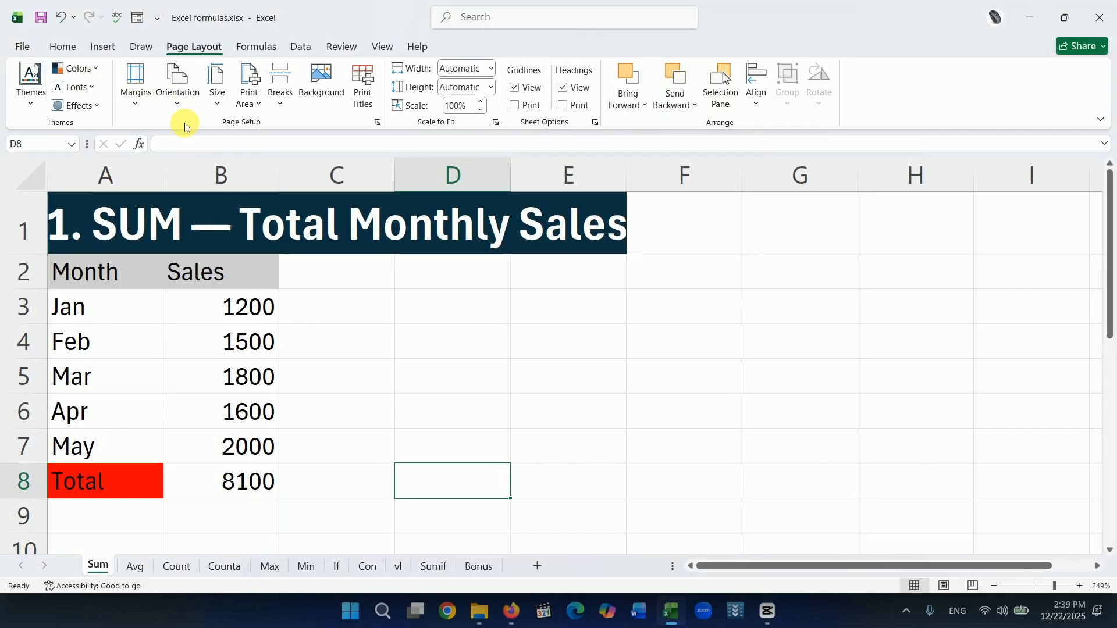
Look at the available paper sizes and the print area options without choosing one.
{"action": "left_click", "coordinate": [217, 109]}
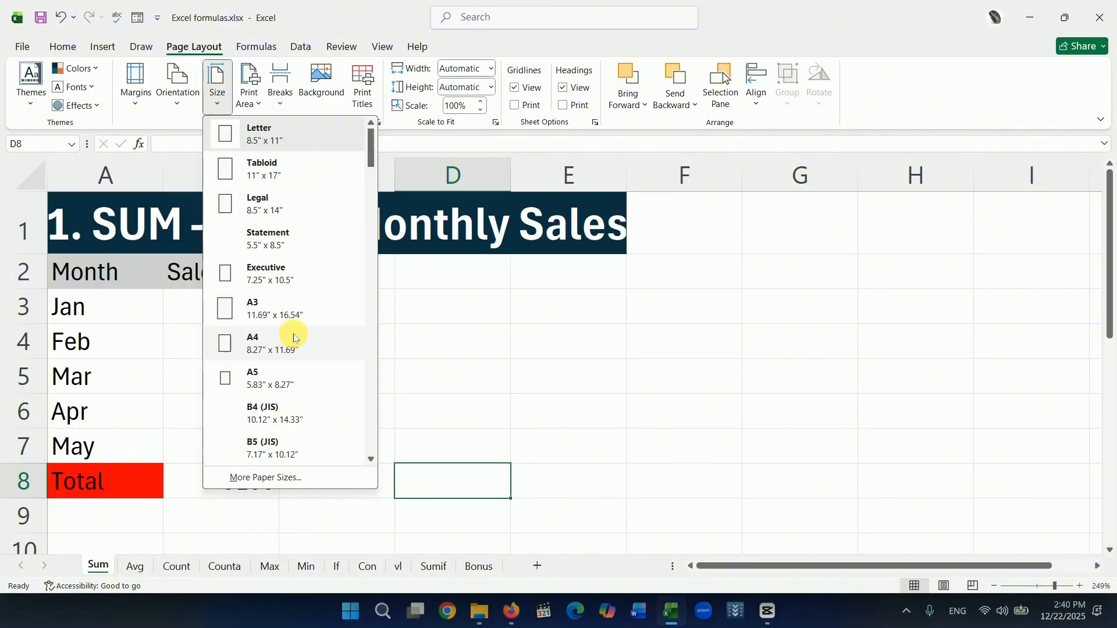
{"action": "left_click", "coordinate": [251, 104]}
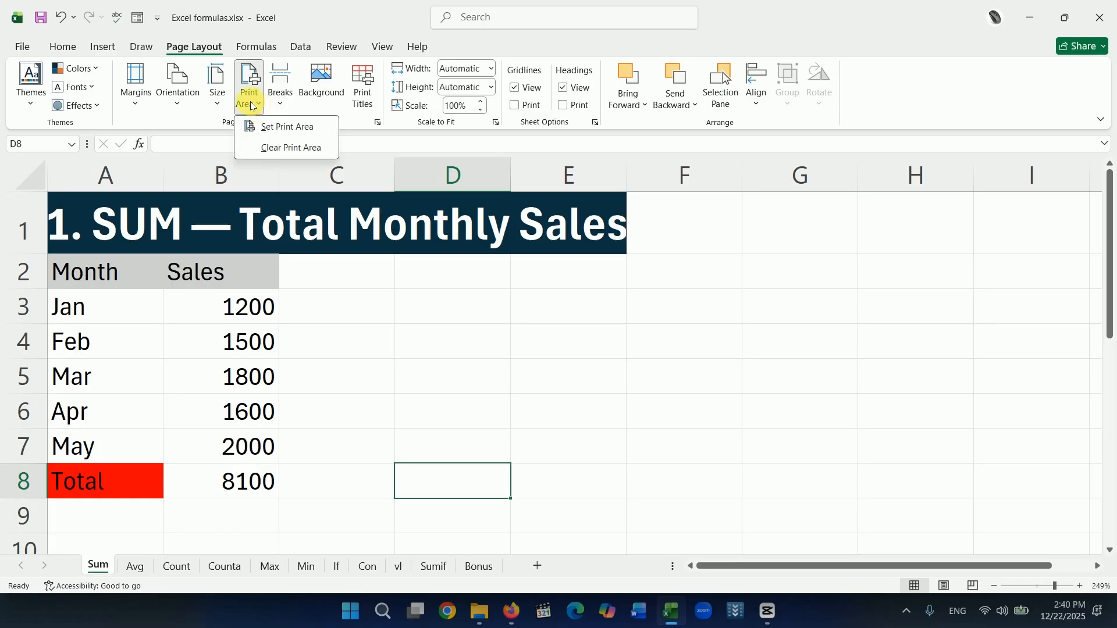
{"action": "left_click", "coordinate": [336, 297]}
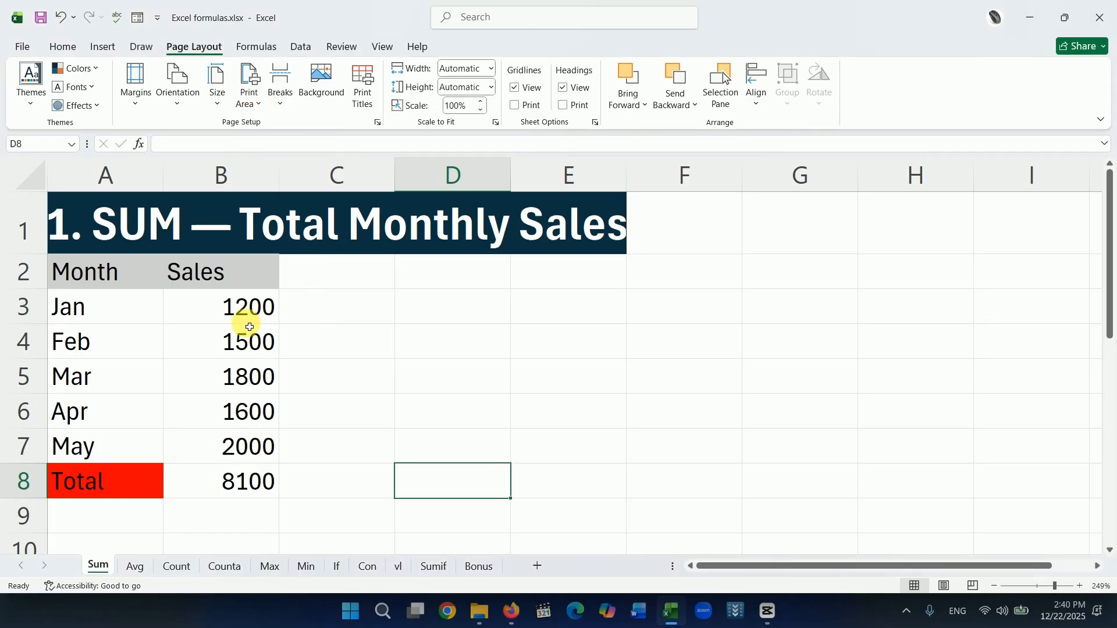
Set the Sales column range B2:B8 on the Sum sheet as the print area and deselect it by selecting C4.
{"action": "left_click_drag", "start_coordinate": [248, 277], "coordinate": [243, 480]}
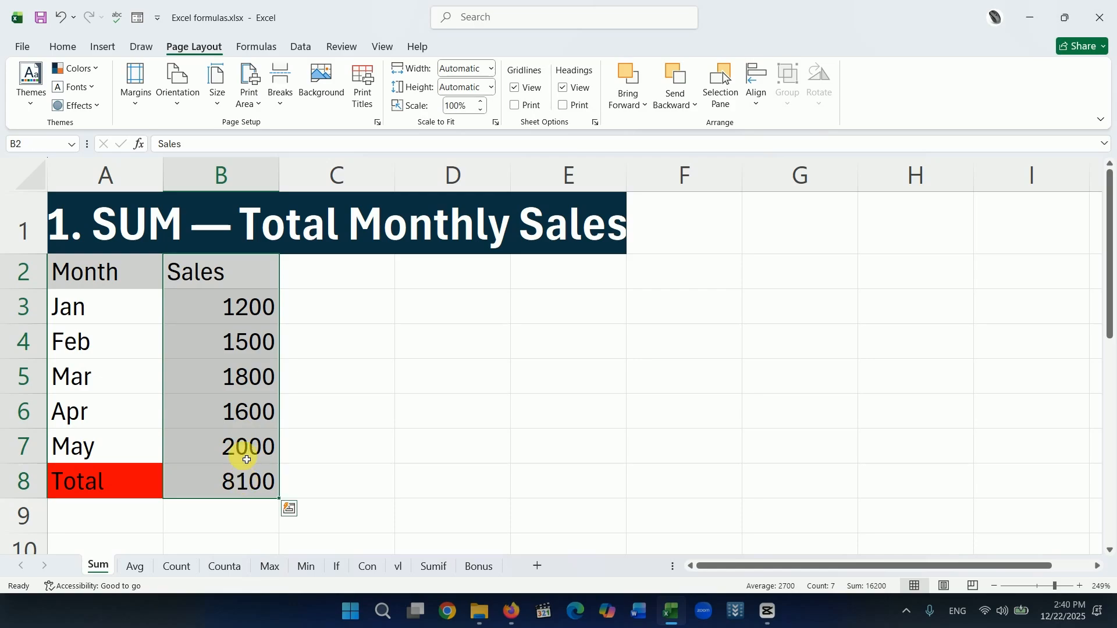
{"action": "left_click", "coordinate": [259, 106]}
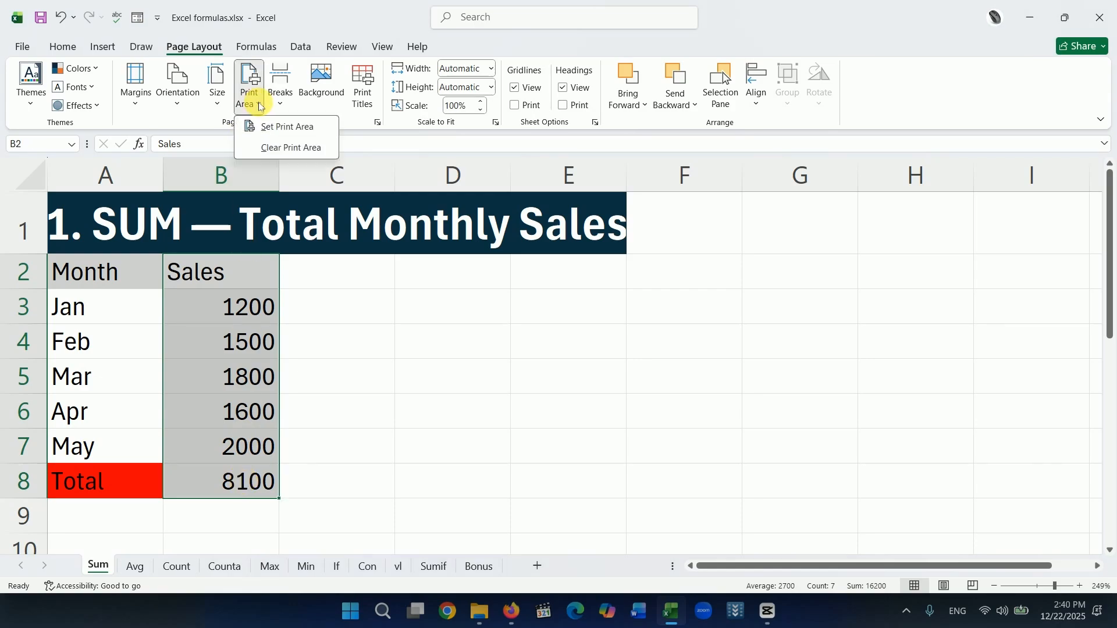
{"action": "left_click", "coordinate": [297, 128]}
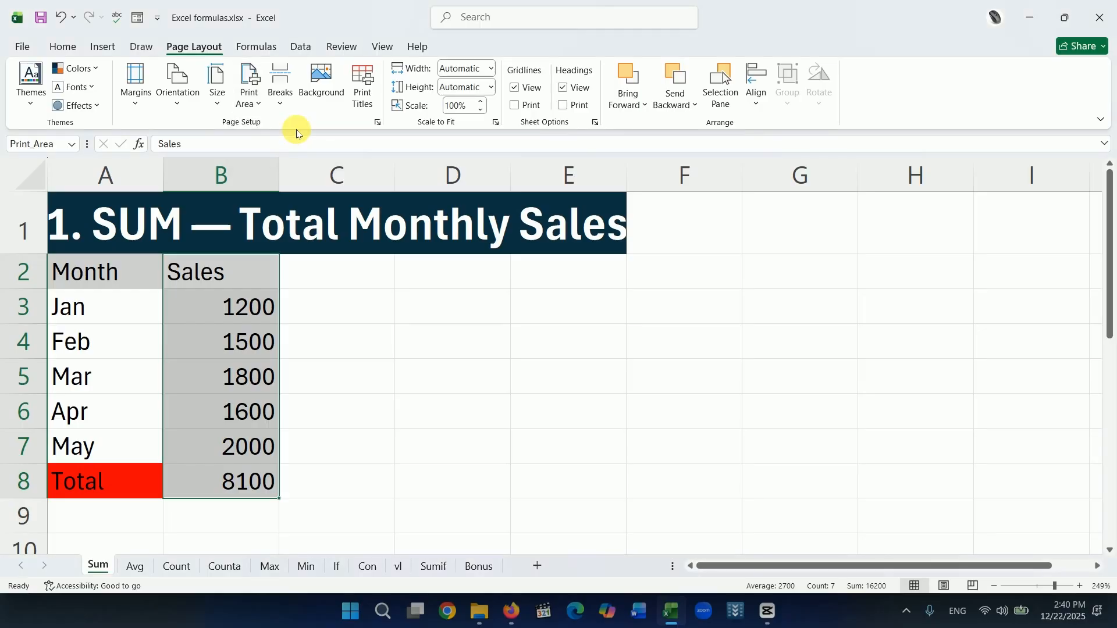
{"action": "left_click", "coordinate": [298, 353]}
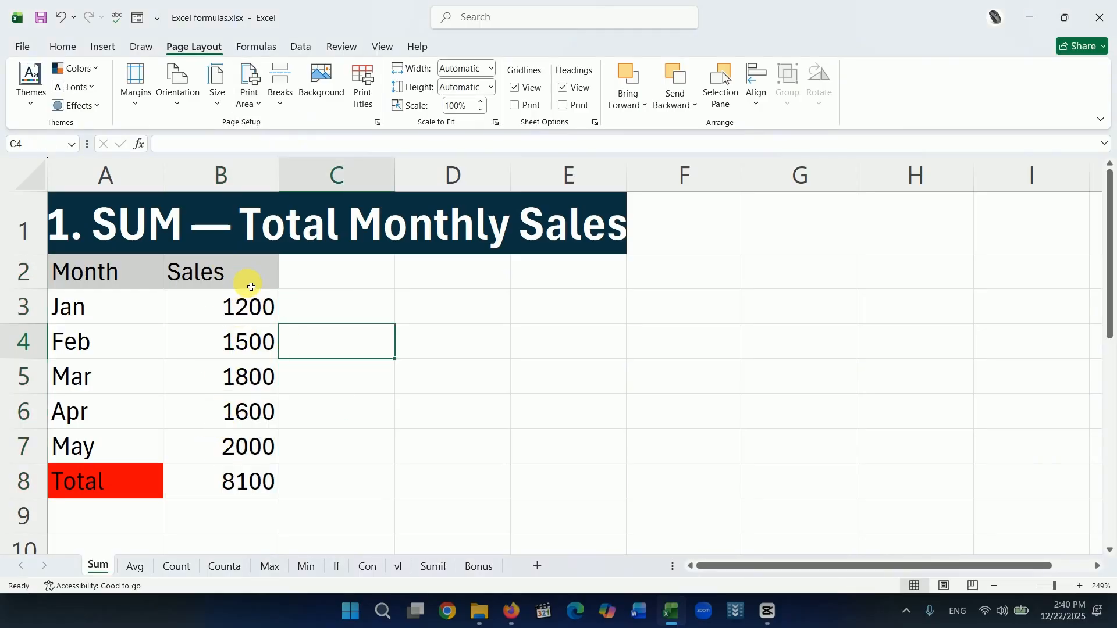
Set printing to Print Active Sheets, check the print area in the preview, and return to the worksheet.
{"action": "left_click", "coordinate": [21, 47]}
{"action": "left_click", "coordinate": [39, 327]}
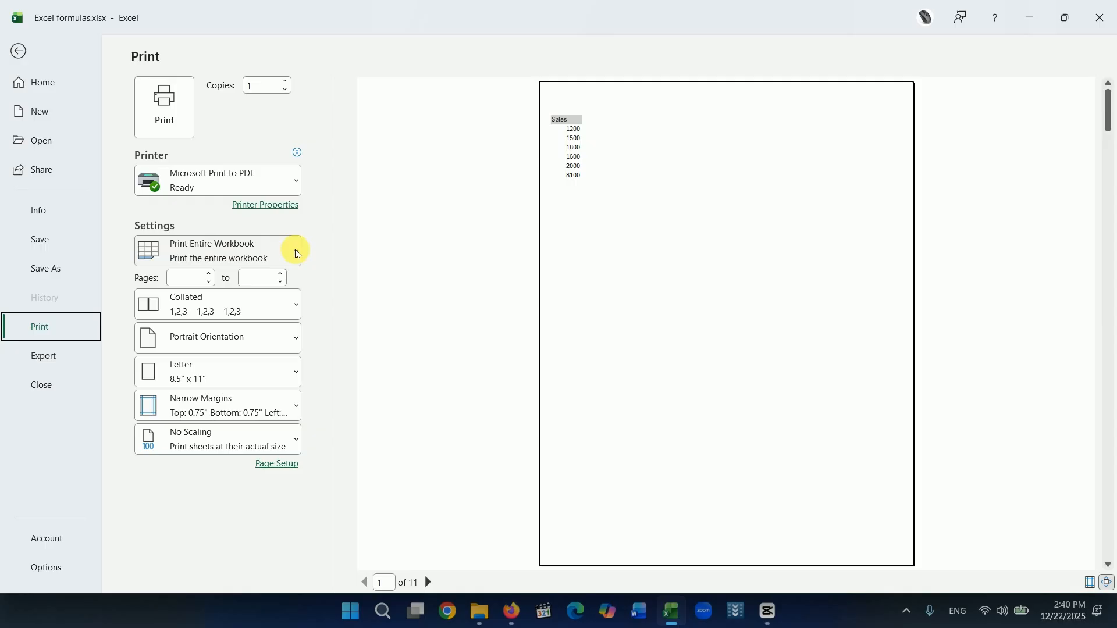
{"action": "left_click", "coordinate": [295, 254]}
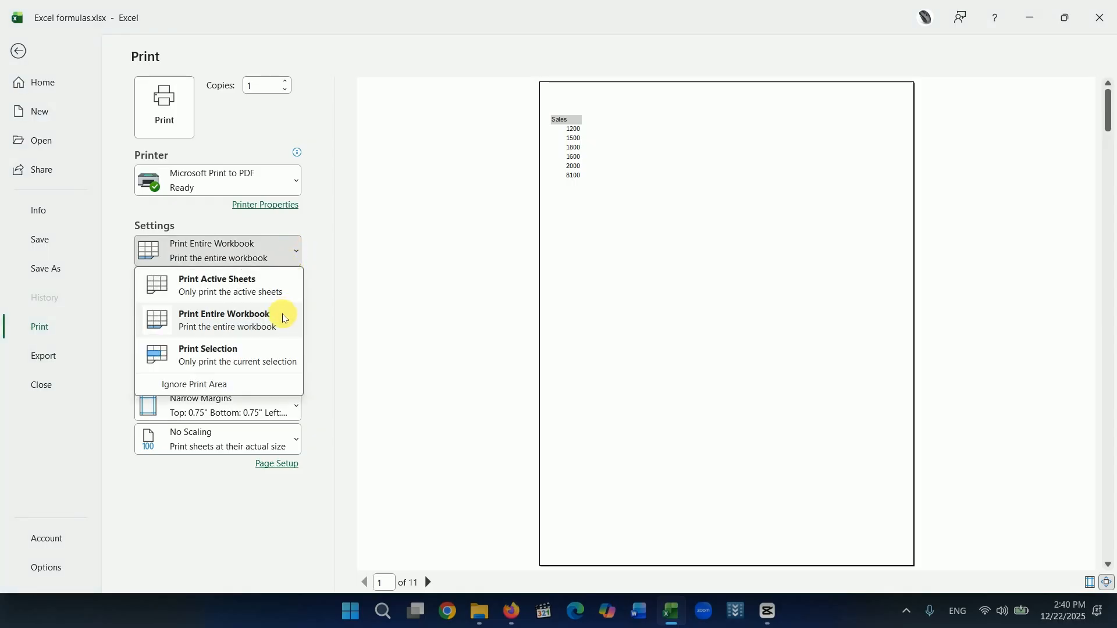
{"action": "left_click", "coordinate": [223, 291]}
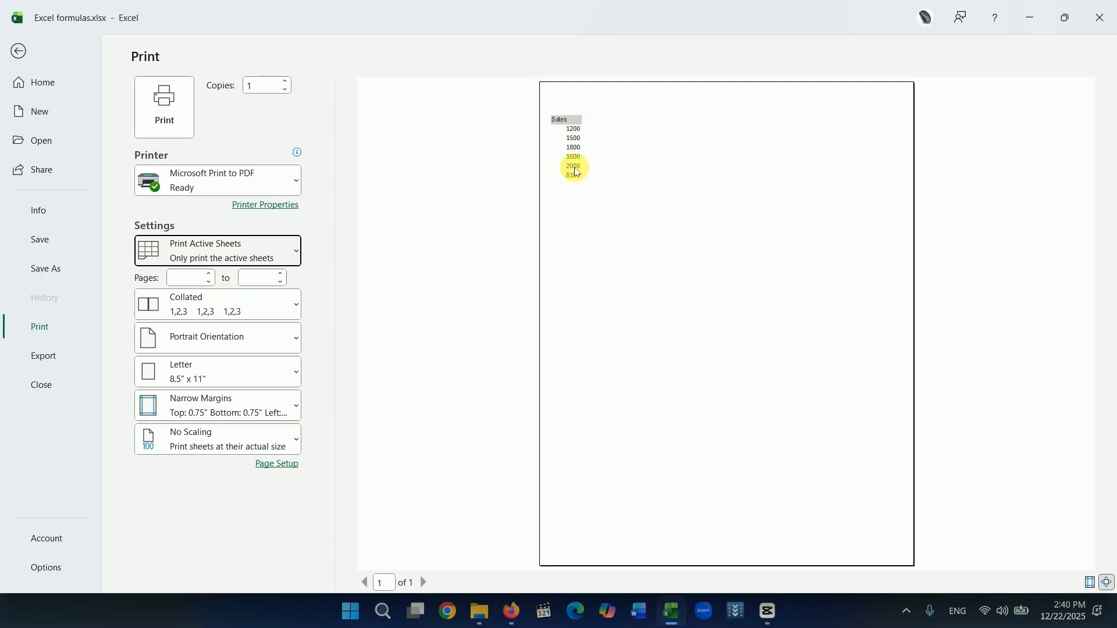
{"action": "left_click", "coordinate": [17, 52]}
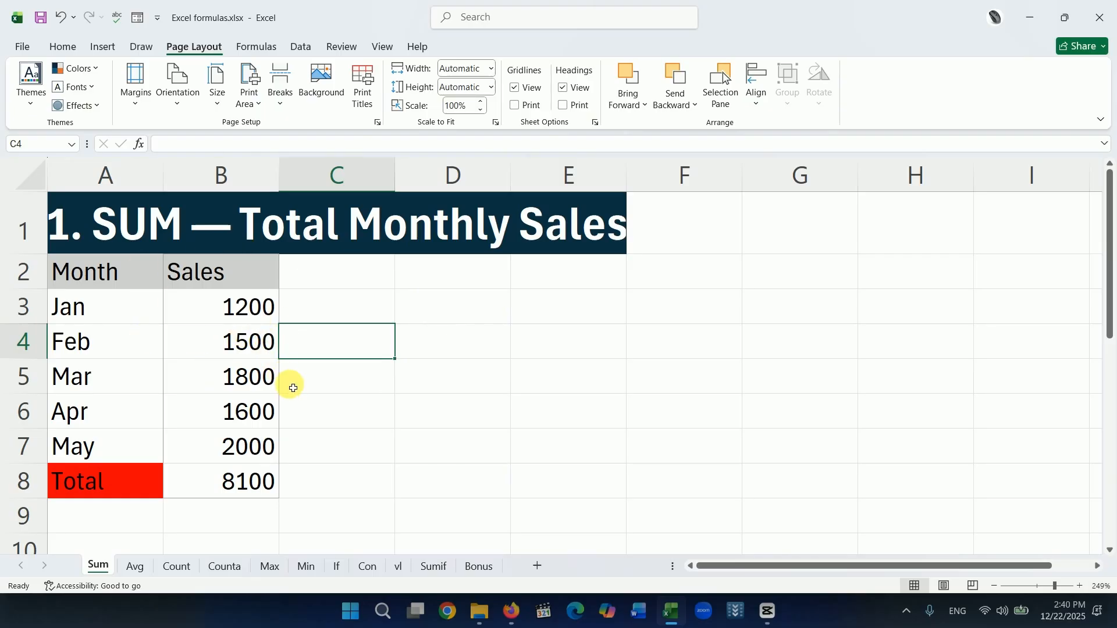
Clear the Sum sheet's print area.
{"action": "left_click", "coordinate": [263, 105]}
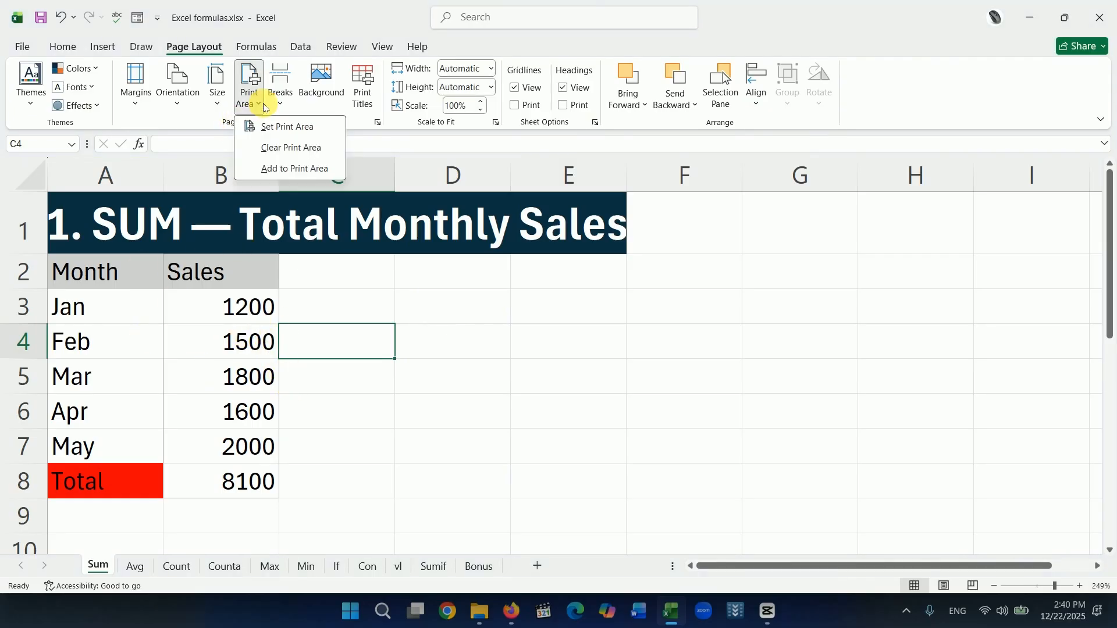
{"action": "left_click", "coordinate": [297, 148]}
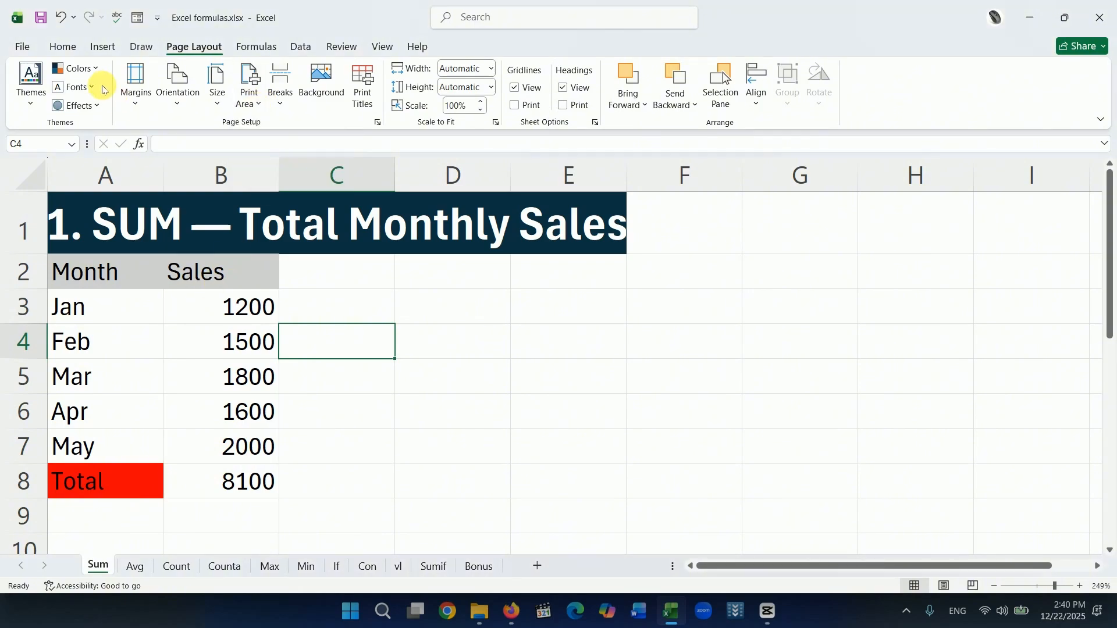
Check the Sum sheet in the print preview and return to the worksheet.
{"action": "left_click", "coordinate": [22, 48]}
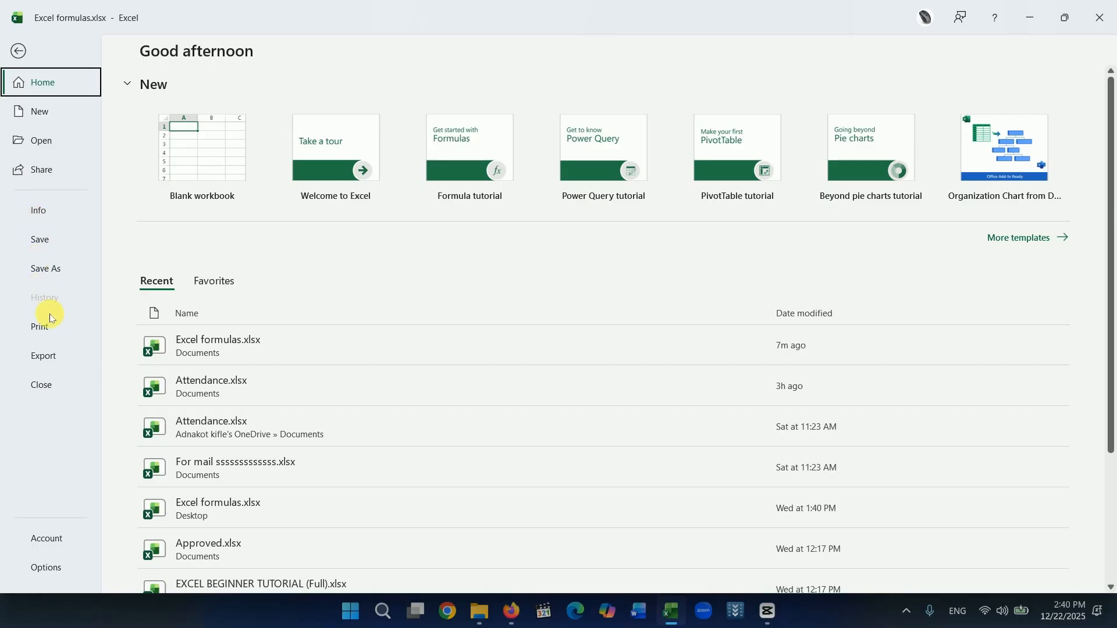
{"action": "left_click", "coordinate": [41, 325]}
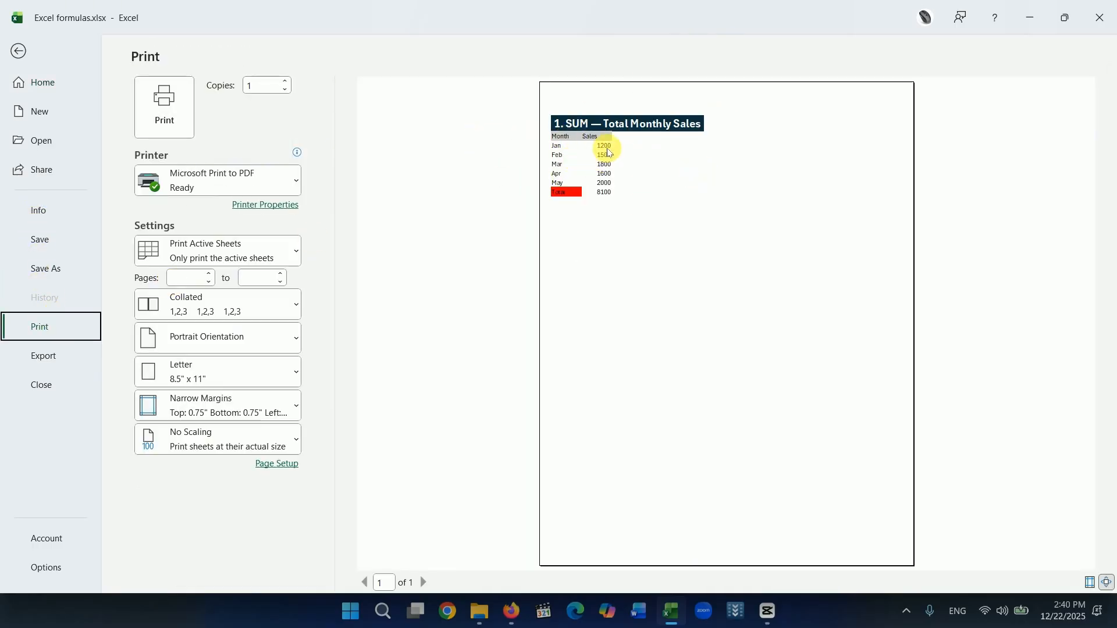
{"action": "key", "text": "Escape"}
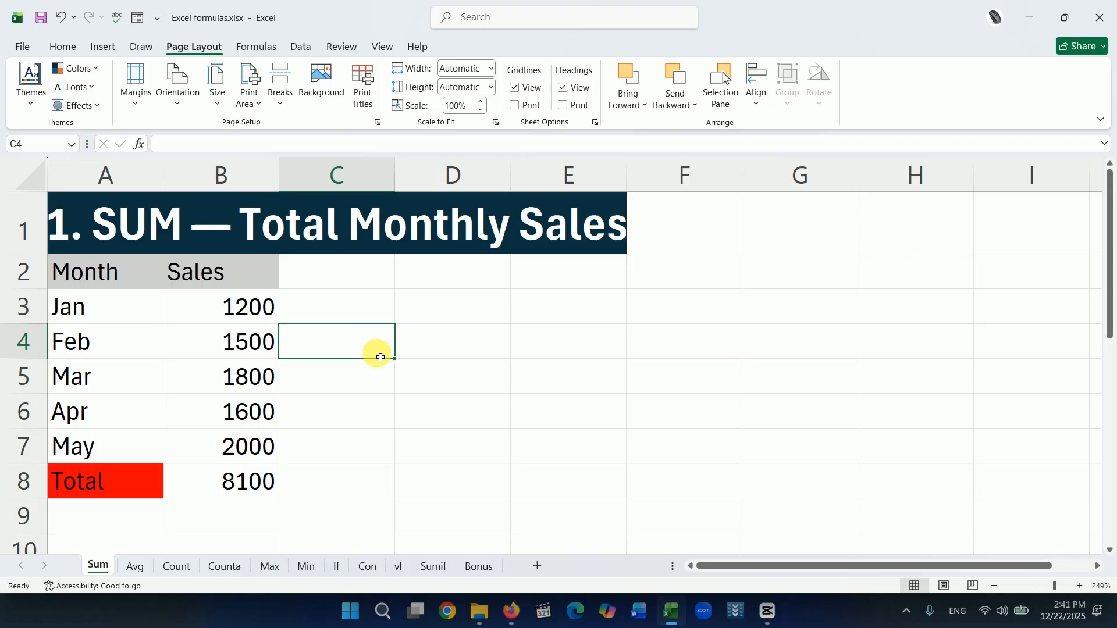
Set row 1 ($1:$1) of the Sum sheet as the print title row to repeat at the top of every page.
{"action": "left_click", "coordinate": [362, 88]}
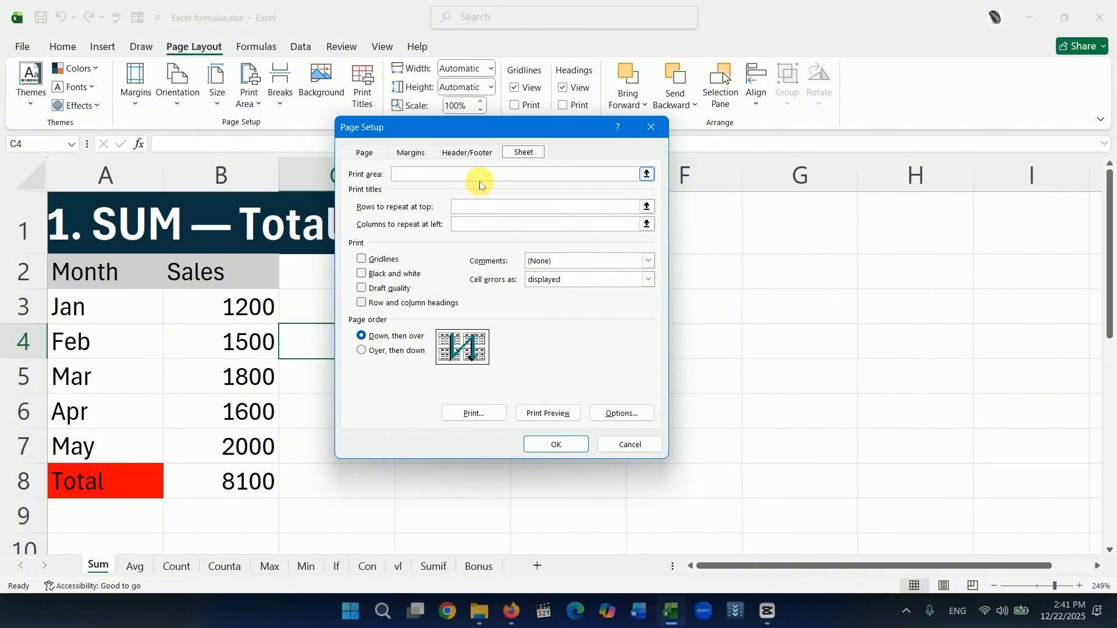
{"action": "left_click_drag", "start_coordinate": [460, 132], "coordinate": [507, 259]}
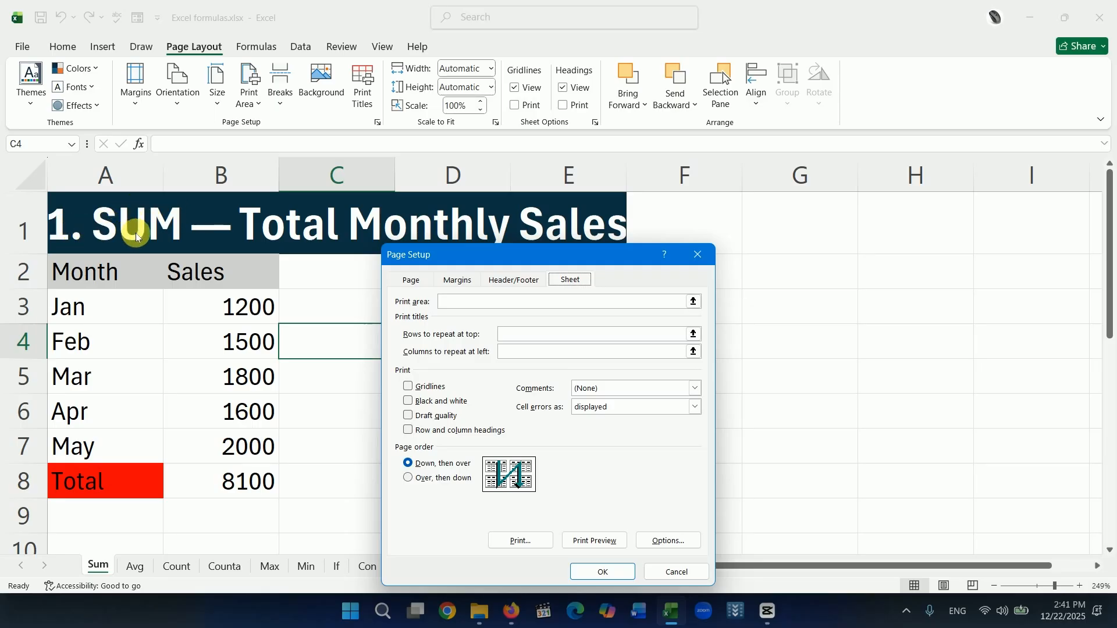
{"action": "left_click", "coordinate": [564, 334]}
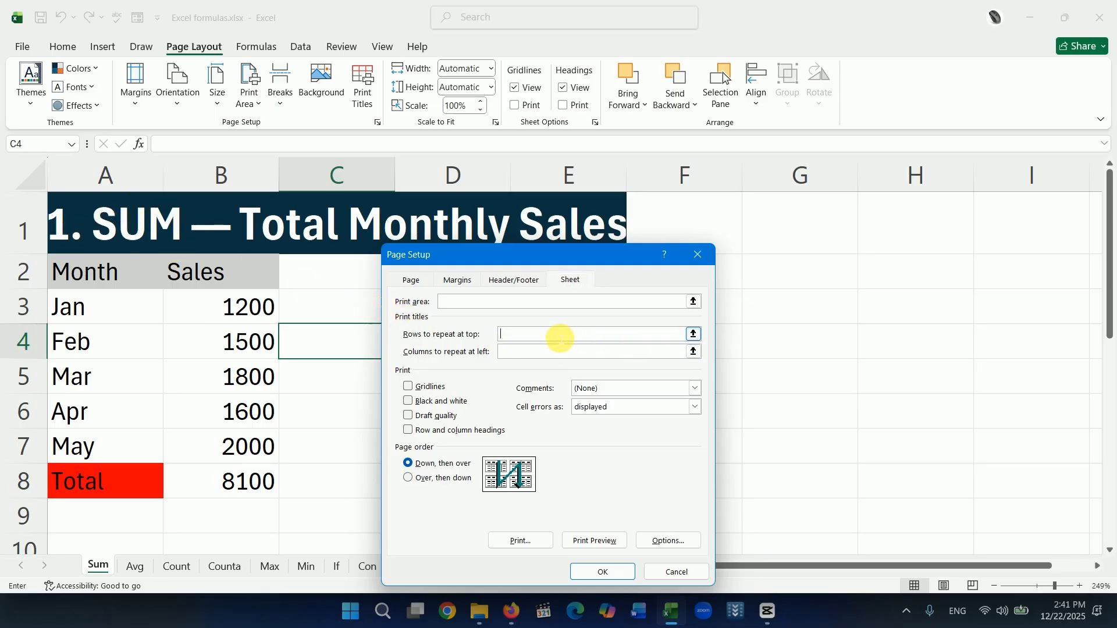
{"action": "left_click", "coordinate": [693, 334]}
{"action": "left_click", "coordinate": [22, 228]}
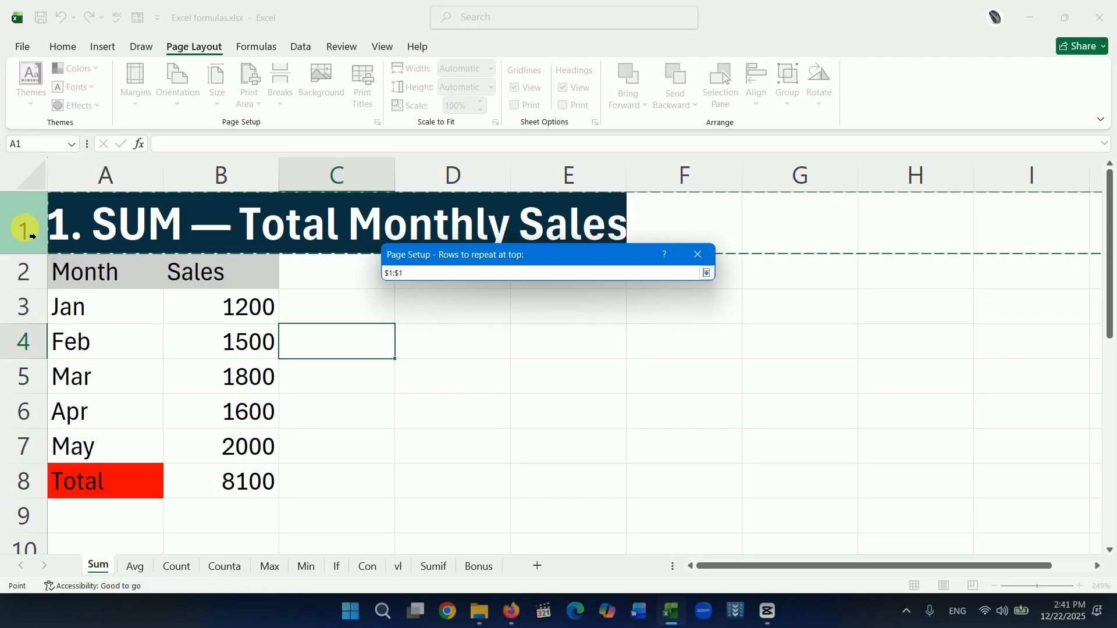
{"action": "left_click", "coordinate": [705, 275]}
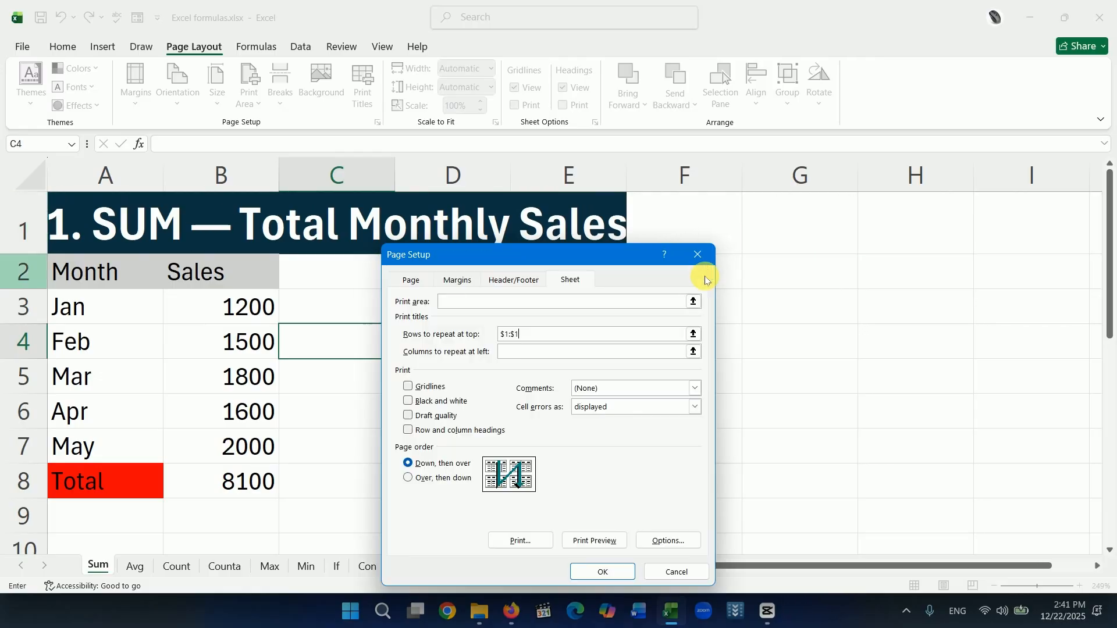
{"action": "left_click", "coordinate": [603, 575]}
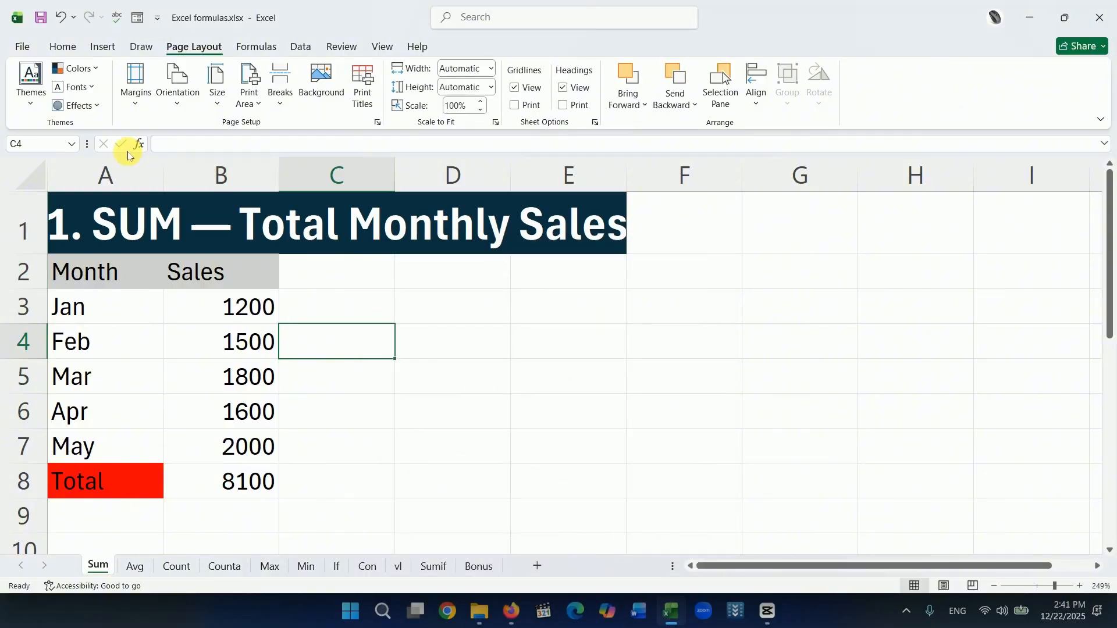
Preview the Sum sheet's printout with the repeating title row and return to the worksheet.
{"action": "left_click", "coordinate": [23, 53]}
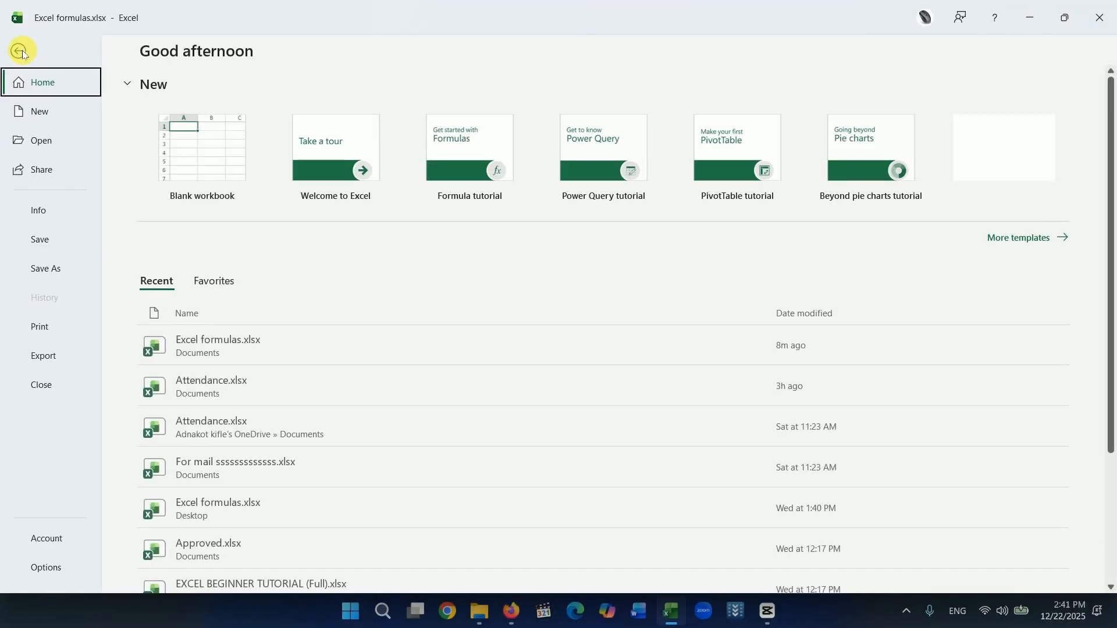
{"action": "left_click", "coordinate": [35, 329]}
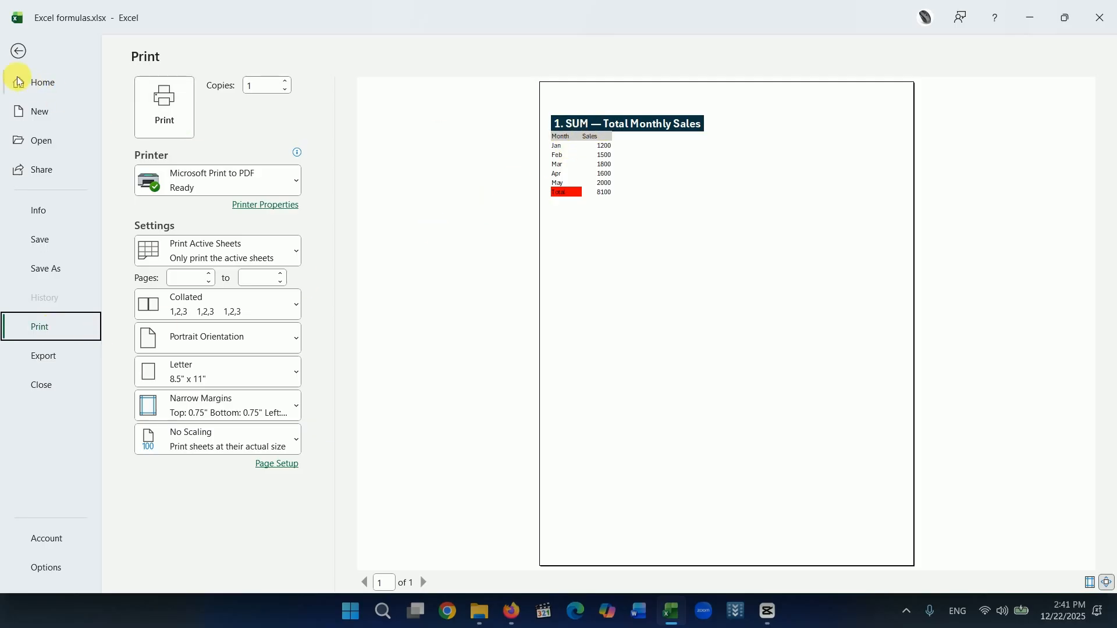
{"action": "left_click", "coordinate": [18, 51]}
Enter the filler text "cvvcb" in cell A13 and "vcbv" in cell A42 of the Sum sheet.
{"action": "scroll", "coordinate": [146, 489], "scroll_direction": "down", "scroll_amount": 2}
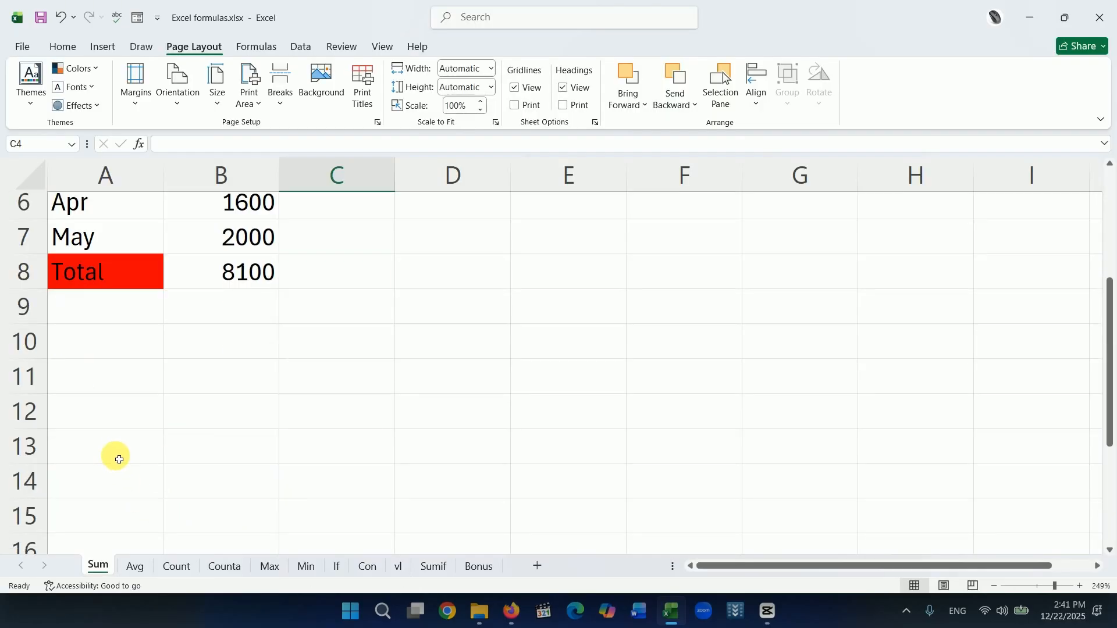
{"action": "left_click", "coordinate": [115, 456]}
{"action": "type", "text": "cvvcb"}
{"action": "scroll", "coordinate": [167, 399], "scroll_direction": "down", "scroll_amount": 6}
{"action": "scroll", "coordinate": [167, 398], "scroll_direction": "down", "scroll_amount": 4}
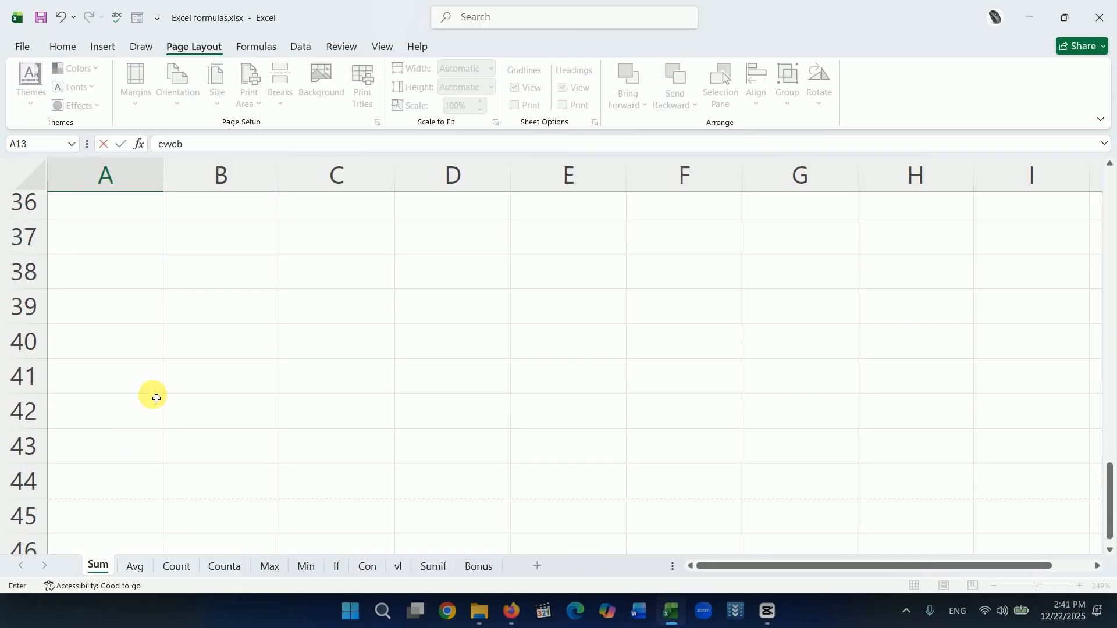
{"action": "left_click", "coordinate": [156, 399]}
{"action": "type", "text": "vcbv"}
{"action": "scroll", "coordinate": [118, 353], "scroll_direction": "down", "scroll_amount": 3}
{"action": "scroll", "coordinate": [118, 353], "scroll_direction": "up", "scroll_amount": 3}
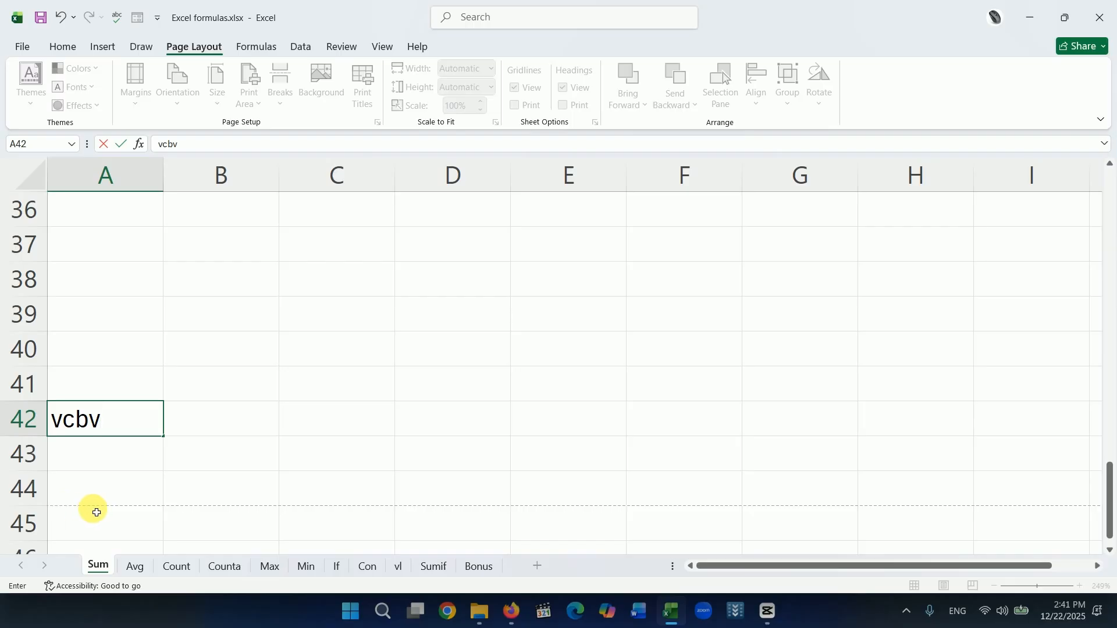
Add the filler texts "cbvcb" in A47, "vcbcv" in A49 and "cvbc" in A55, below the first page break.
{"action": "scroll", "coordinate": [158, 500], "scroll_direction": "down", "scroll_amount": 2}
{"action": "left_click_drag", "start_coordinate": [121, 371], "coordinate": [110, 365]}
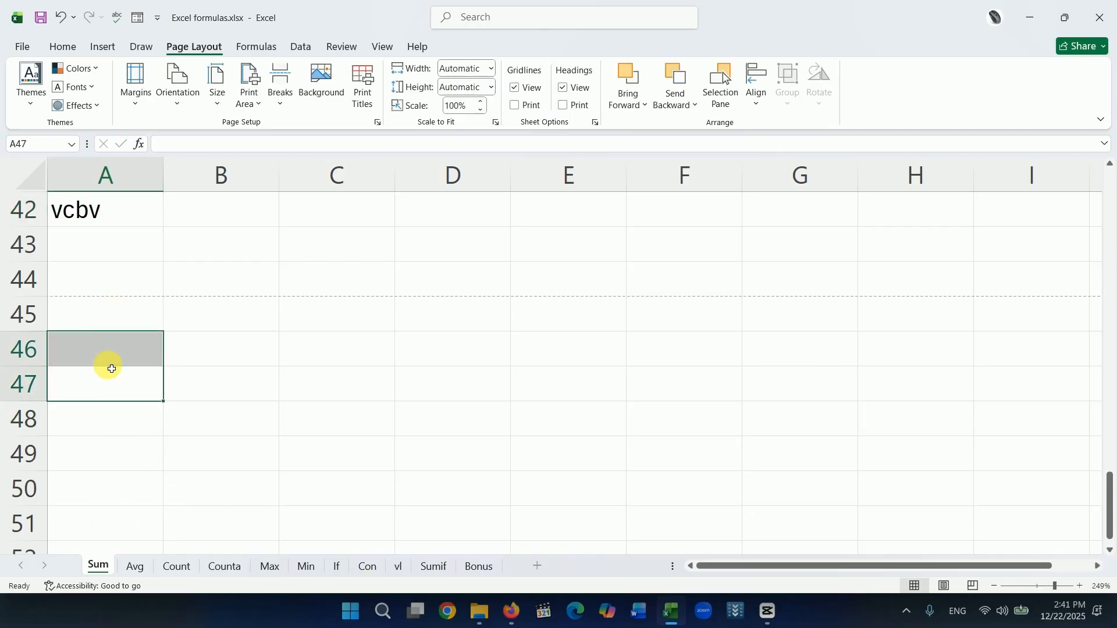
{"action": "type", "text": "cbvcb"}
{"action": "left_click", "coordinate": [119, 451]}
{"action": "type", "text": "vcbcv"}
{"action": "scroll", "coordinate": [133, 501], "scroll_direction": "down", "scroll_amount": 2}
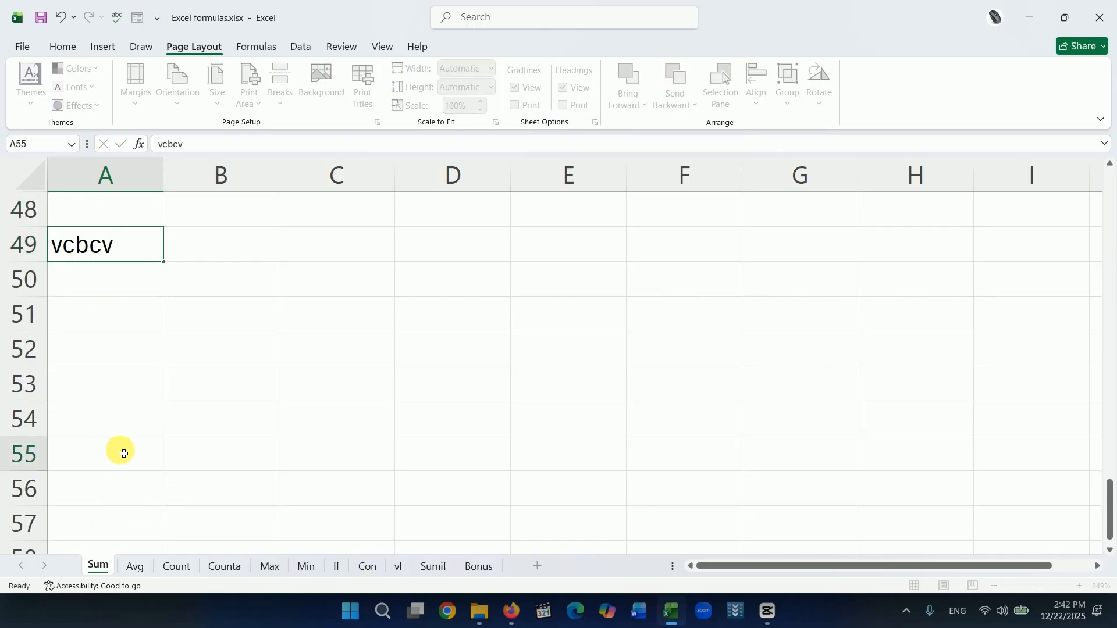
{"action": "left_click", "coordinate": [120, 451]}
{"action": "type", "text": "cvbc"}
Enter the filler text "cb" in cell A84 and "c" in cell A86.
{"action": "scroll", "coordinate": [180, 462], "scroll_direction": "down", "scroll_amount": 10}
{"action": "left_click", "coordinate": [124, 434]}
{"action": "type", "text": "cb"}
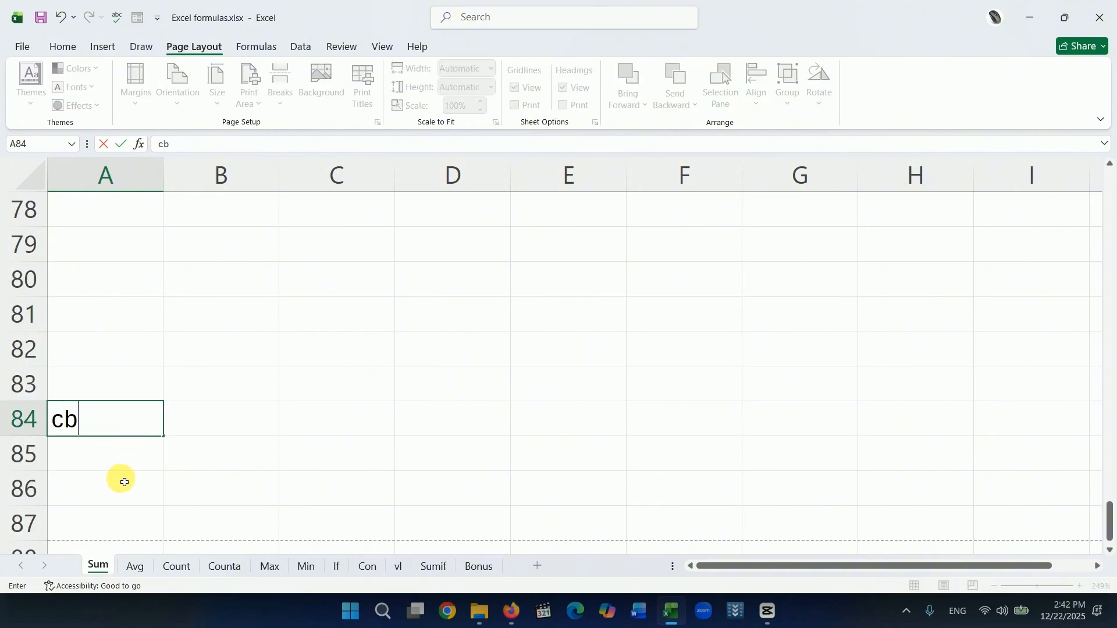
{"action": "left_click", "coordinate": [120, 479]}
{"action": "type", "text": "c"}
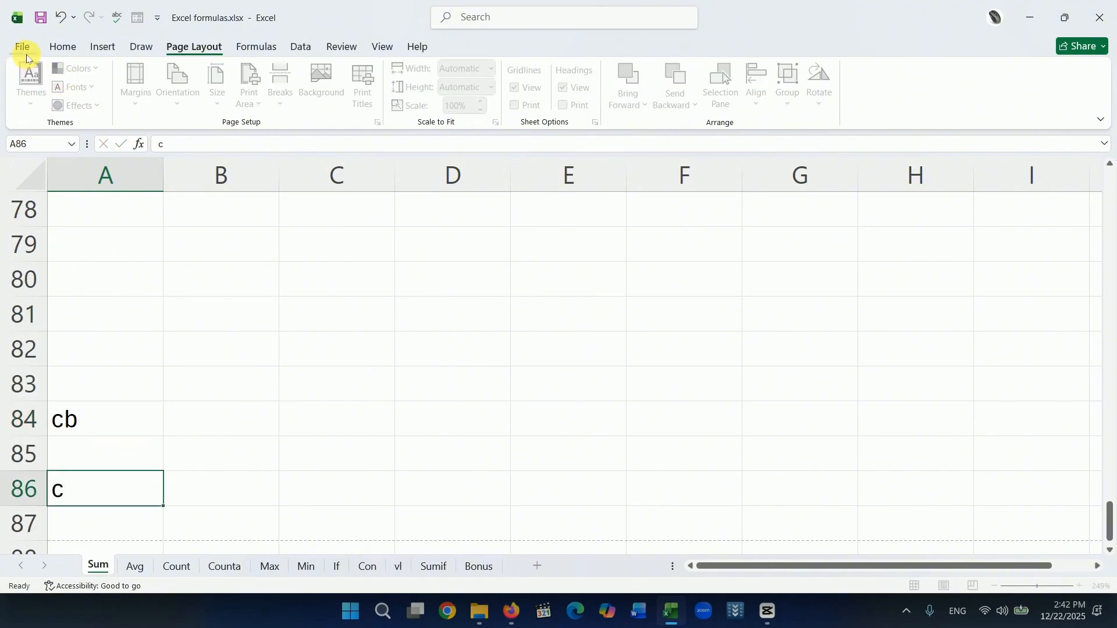
Check in the print preview whether the title row repeats on page 2, and return to the worksheet.
{"action": "left_click", "coordinate": [23, 49]}
{"action": "left_click", "coordinate": [38, 326]}
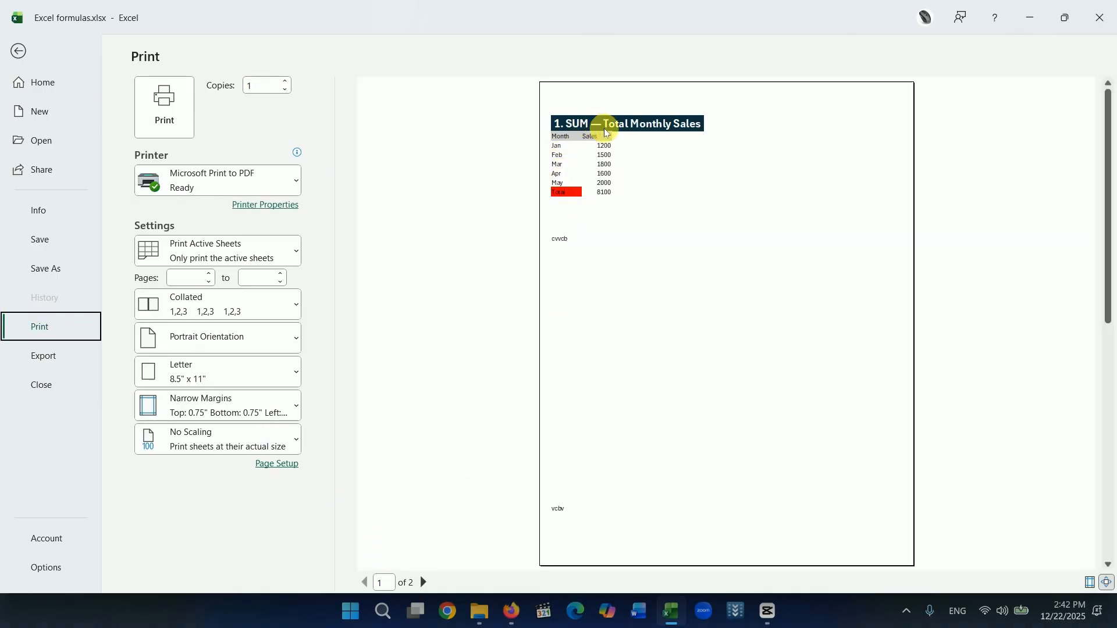
{"action": "left_click", "coordinate": [424, 583]}
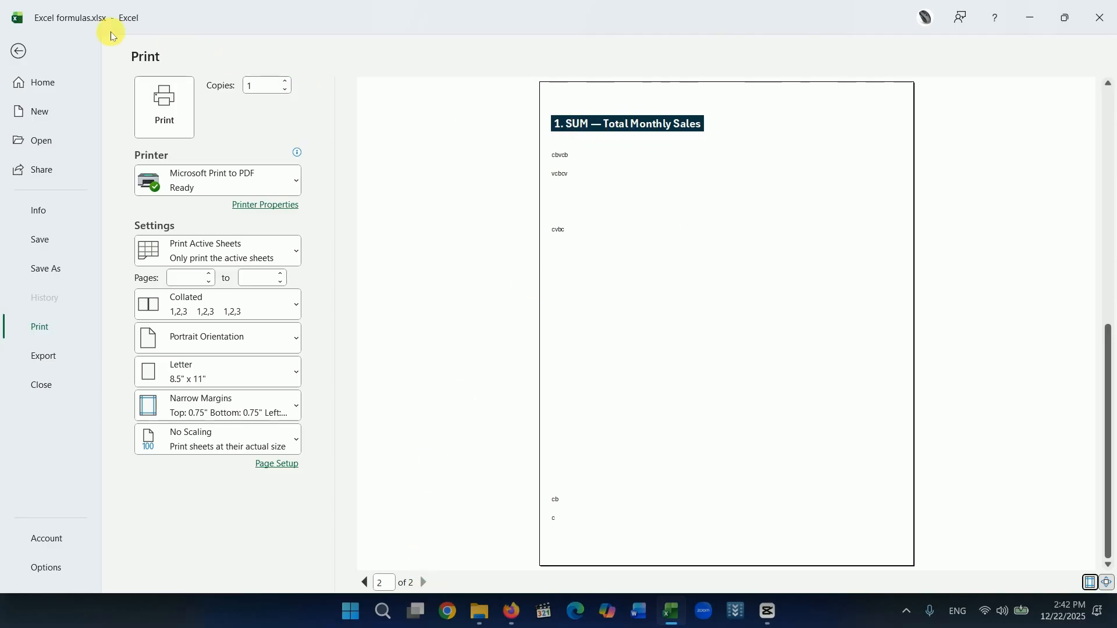
{"action": "left_click", "coordinate": [16, 49]}
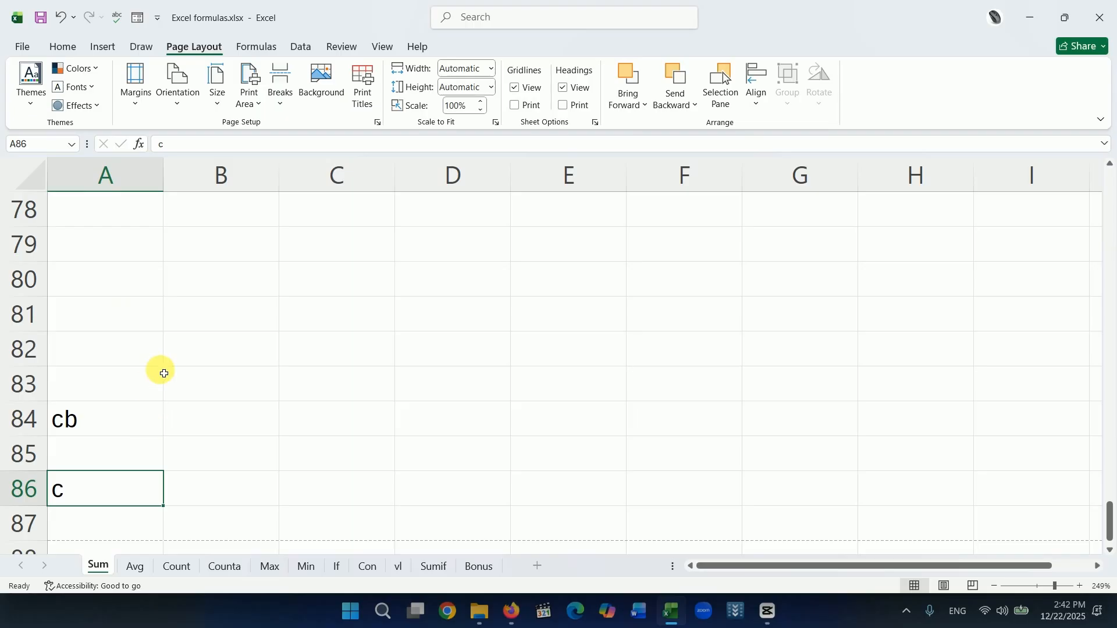
Undo all the filler text entries in column A and go back to the top of the Sum sheet.
{"action": "scroll", "coordinate": [163, 378], "scroll_direction": "up", "scroll_amount": 10}
{"action": "scroll", "coordinate": [166, 386], "scroll_direction": "up", "scroll_amount": 16}
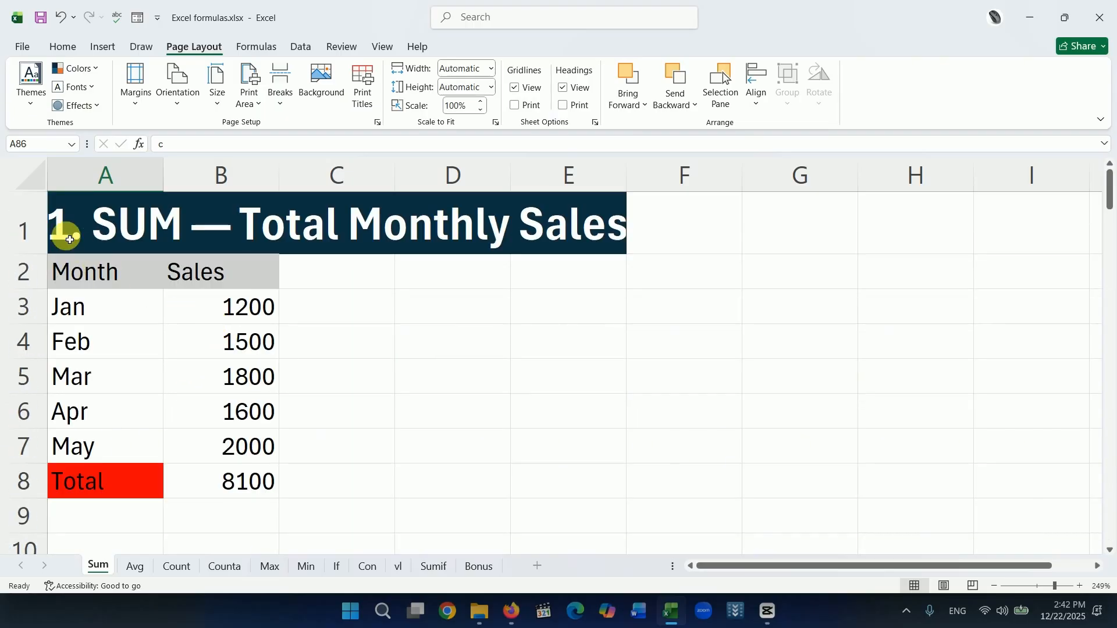
{"action": "left_click", "coordinate": [25, 226]}
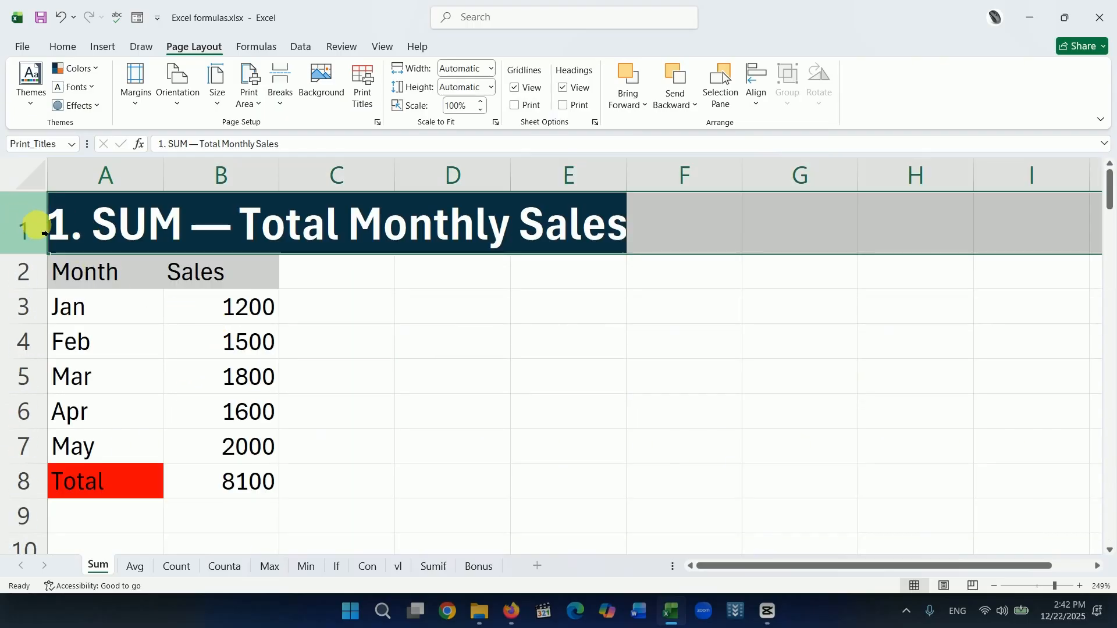
{"action": "key", "text": "ctrl+z"}
{"action": "key", "text": "ctrl+z"}
{"action": "key", "text": "ctrl+z"}
{"action": "key", "text": "ctrl+z"}
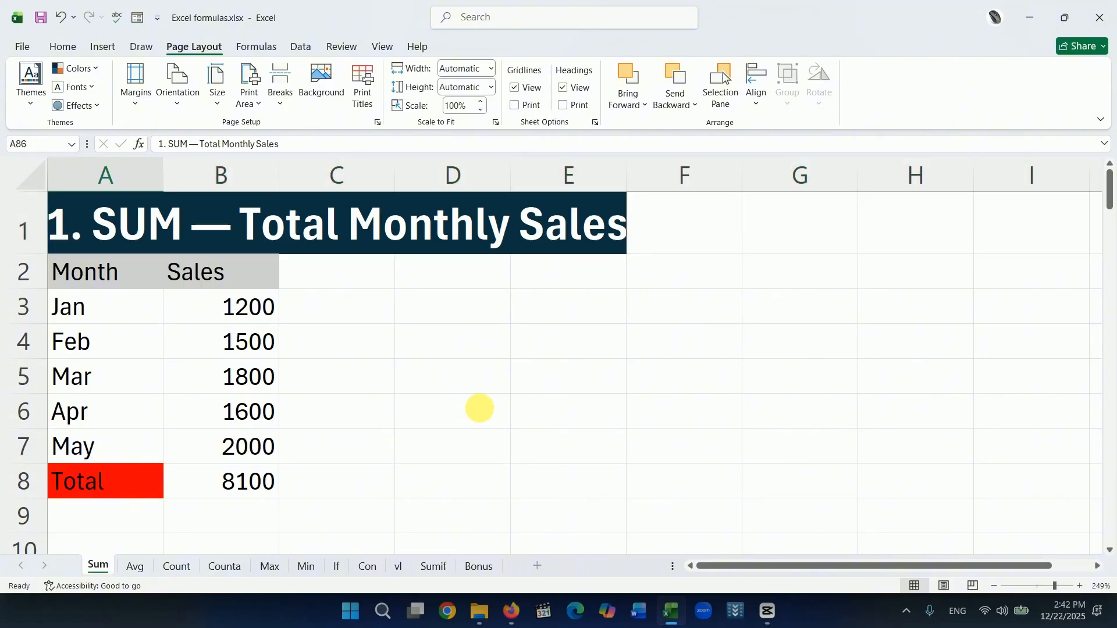
{"action": "key", "text": "ctrl+z"}
{"action": "key", "text": "ctrl+z"}
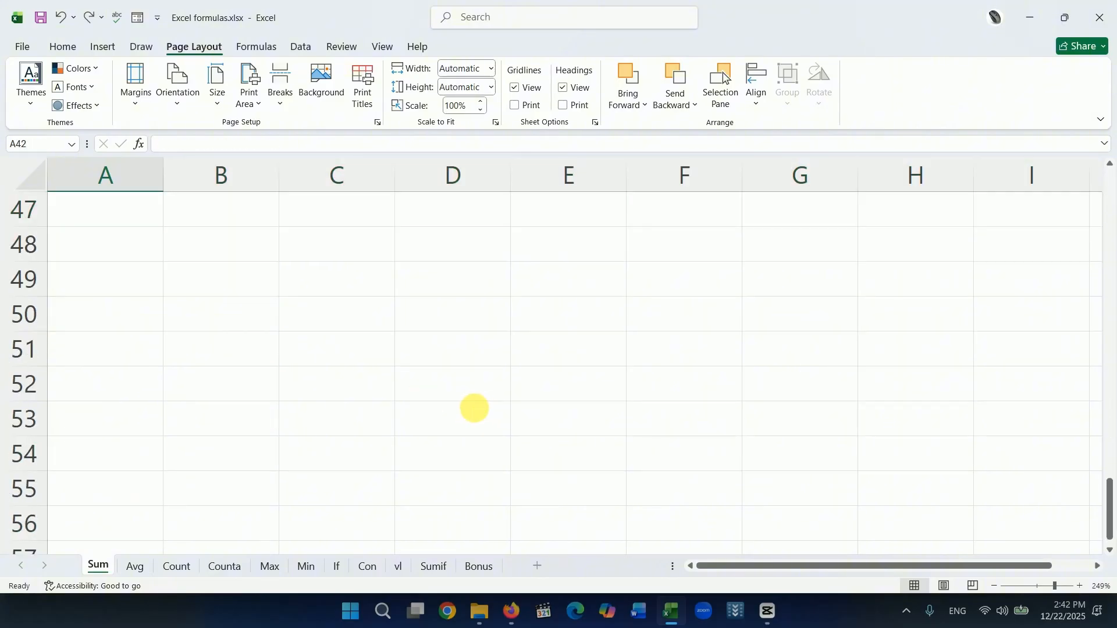
{"action": "scroll", "coordinate": [495, 416], "scroll_direction": "up", "scroll_amount": 4}
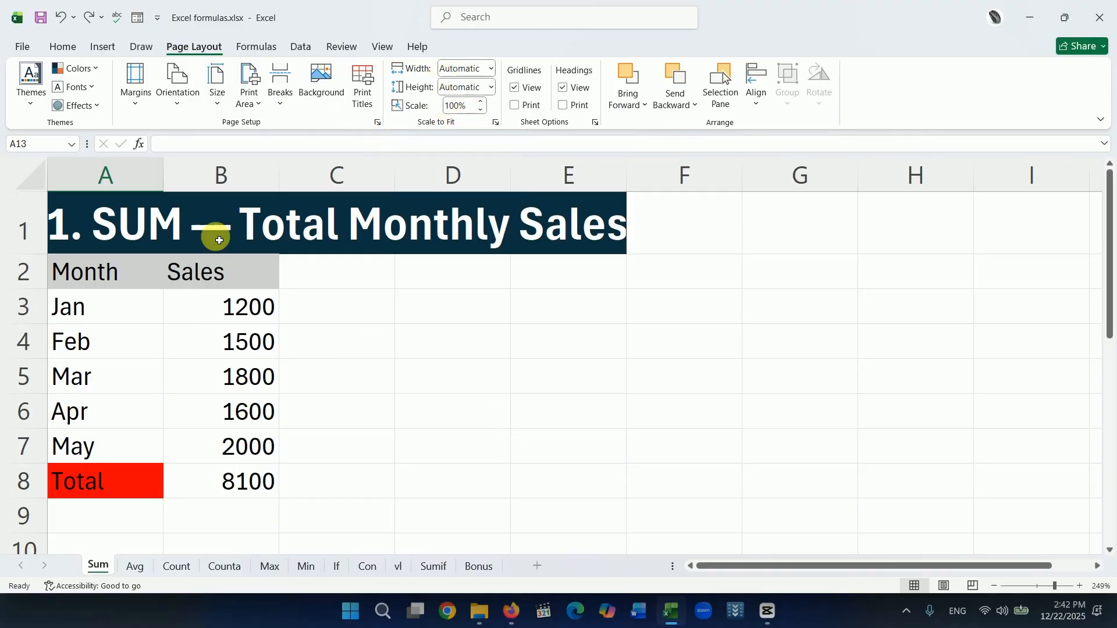
Set the print scaling to 140% of normal size in the page setup from the print view.
{"action": "left_click", "coordinate": [22, 46]}
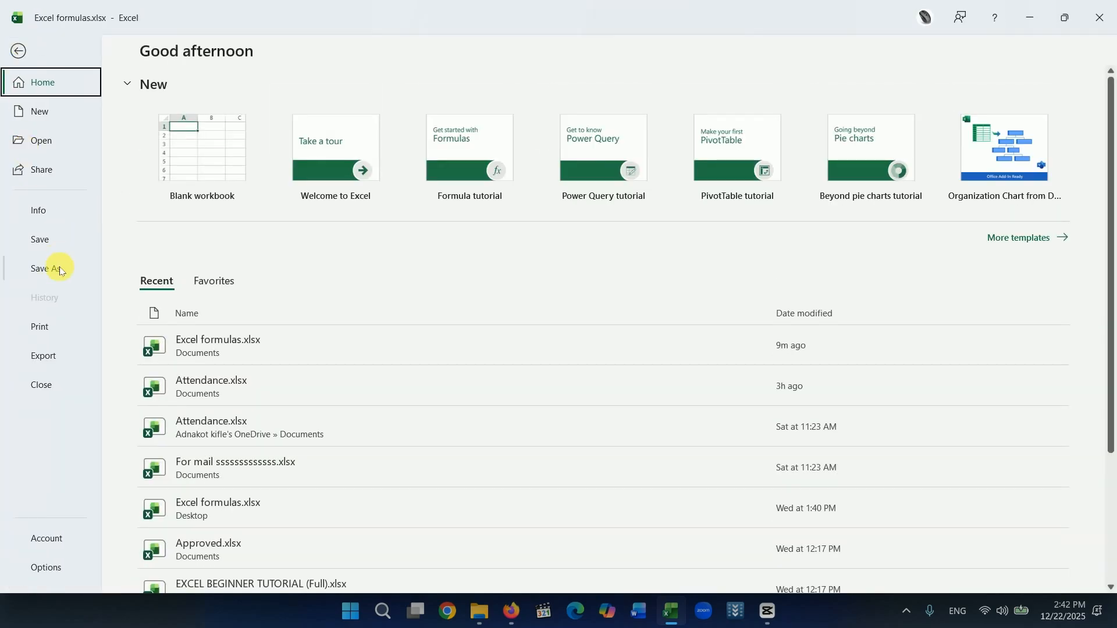
{"action": "left_click", "coordinate": [42, 328]}
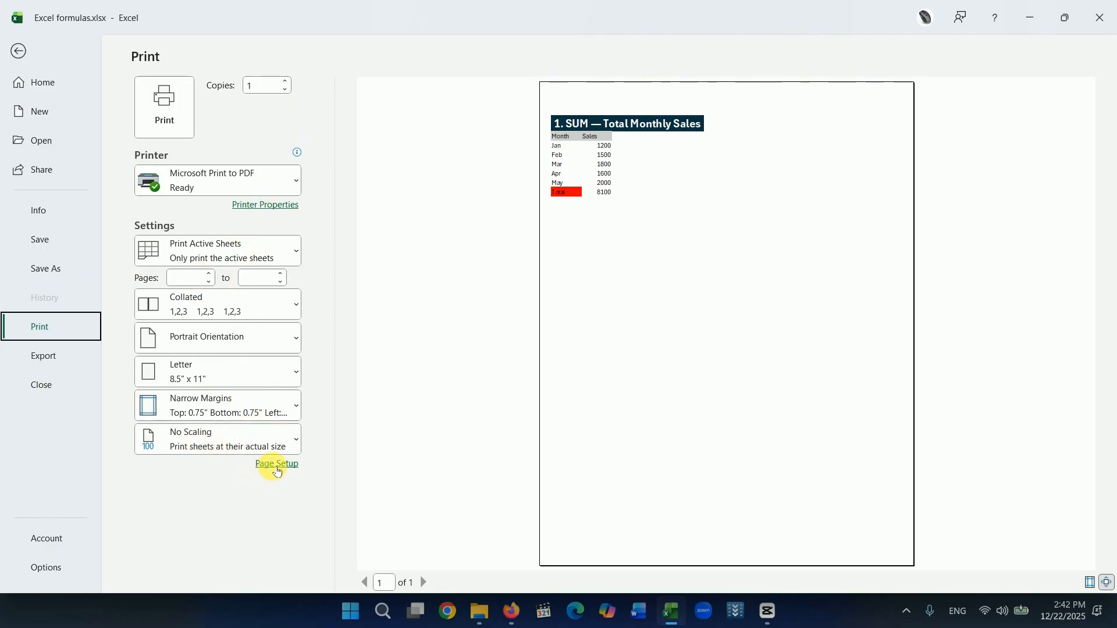
{"action": "left_click", "coordinate": [277, 464]}
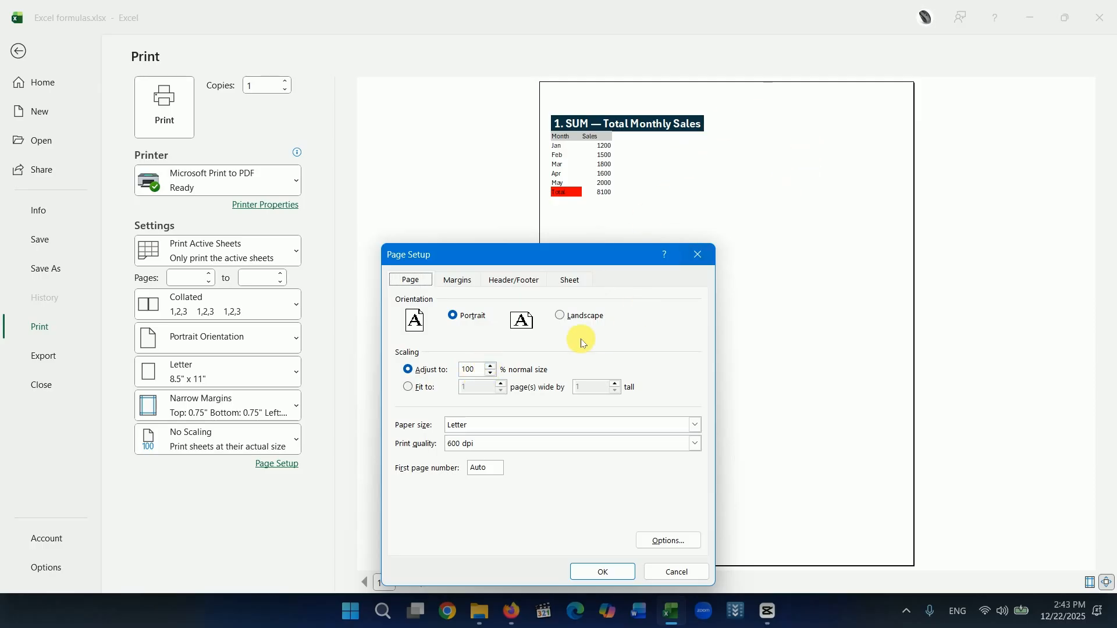
{"action": "left_click", "coordinate": [492, 367]}
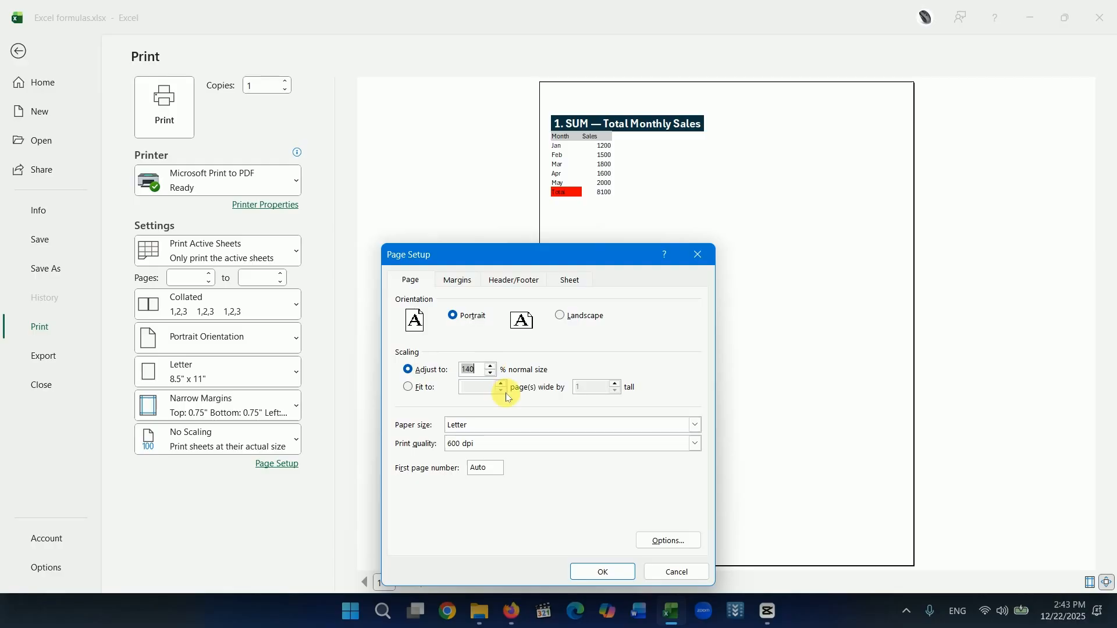
{"action": "left_click", "coordinate": [602, 572]}
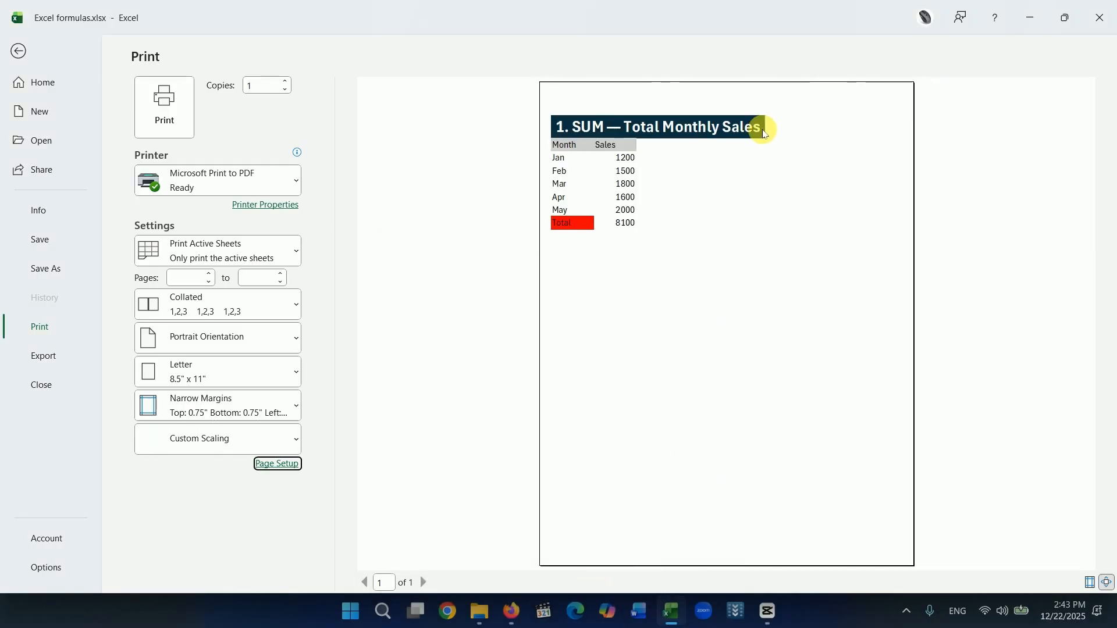
Set the print scaling to 180% of normal size in the page setup.
{"action": "left_click", "coordinate": [296, 463]}
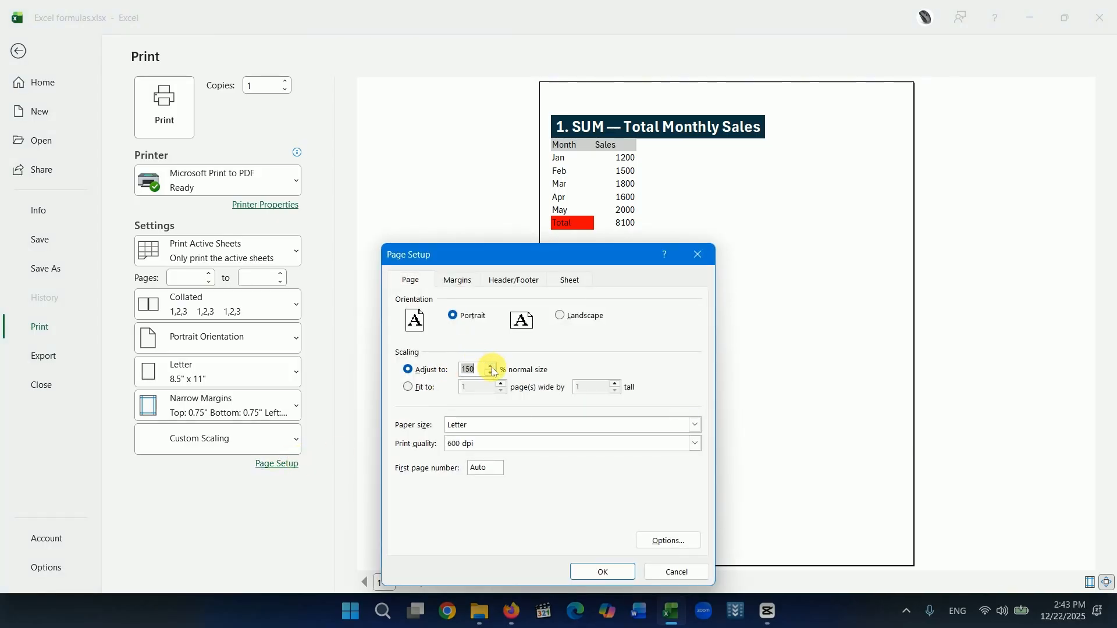
{"action": "type", "text": "180"}
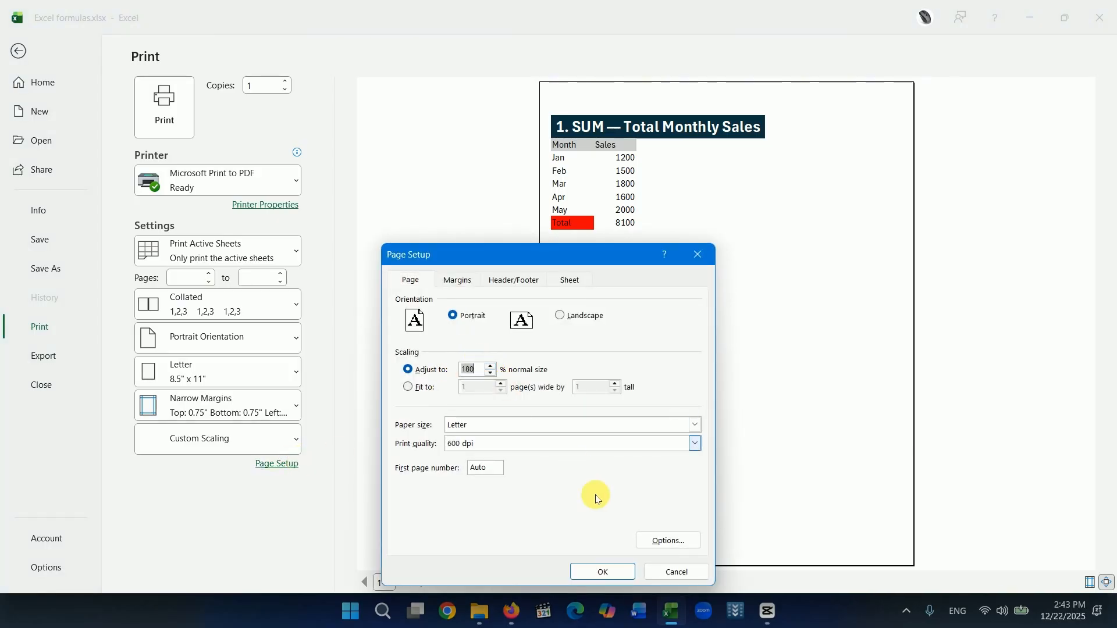
{"action": "left_click", "coordinate": [603, 572]}
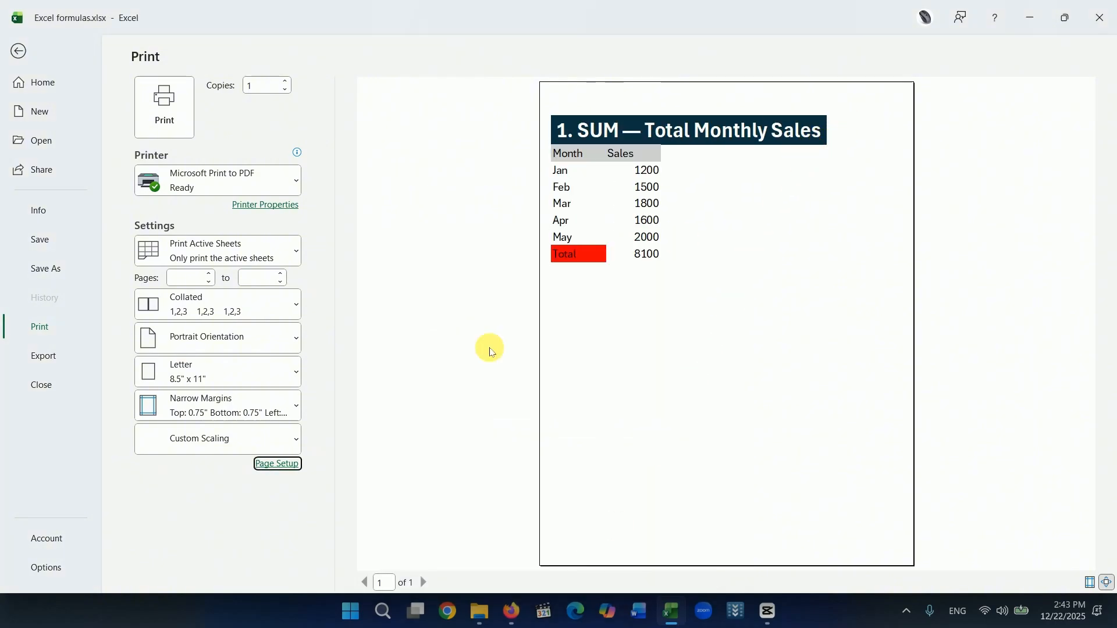
Set the top page margin to 0 in the page setup from the print view.
{"action": "left_click", "coordinate": [294, 466]}
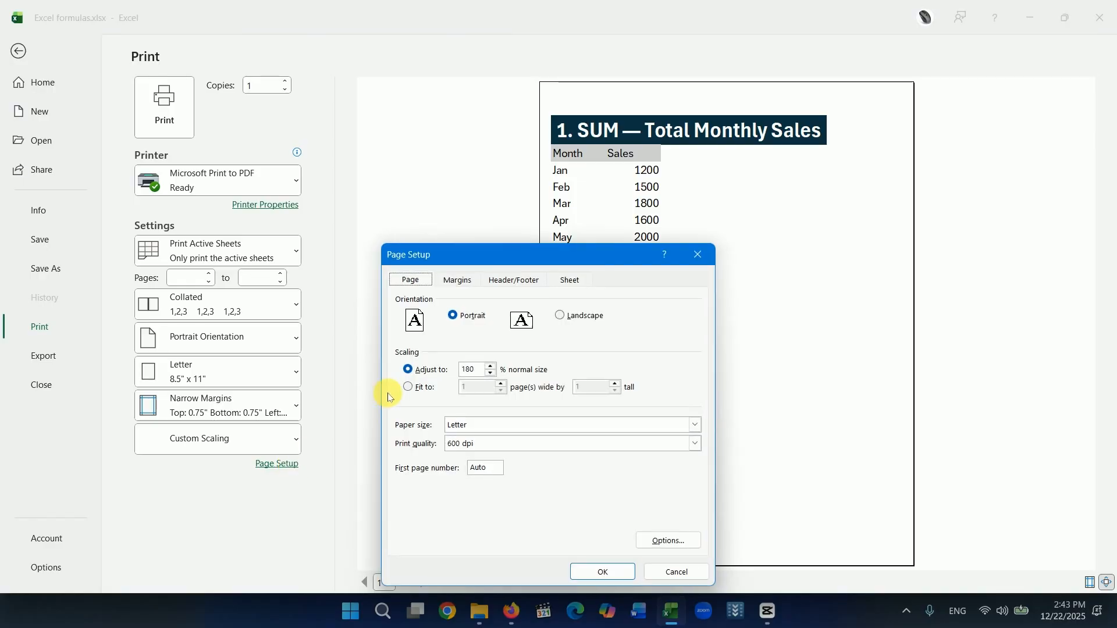
{"action": "left_click", "coordinate": [458, 282]}
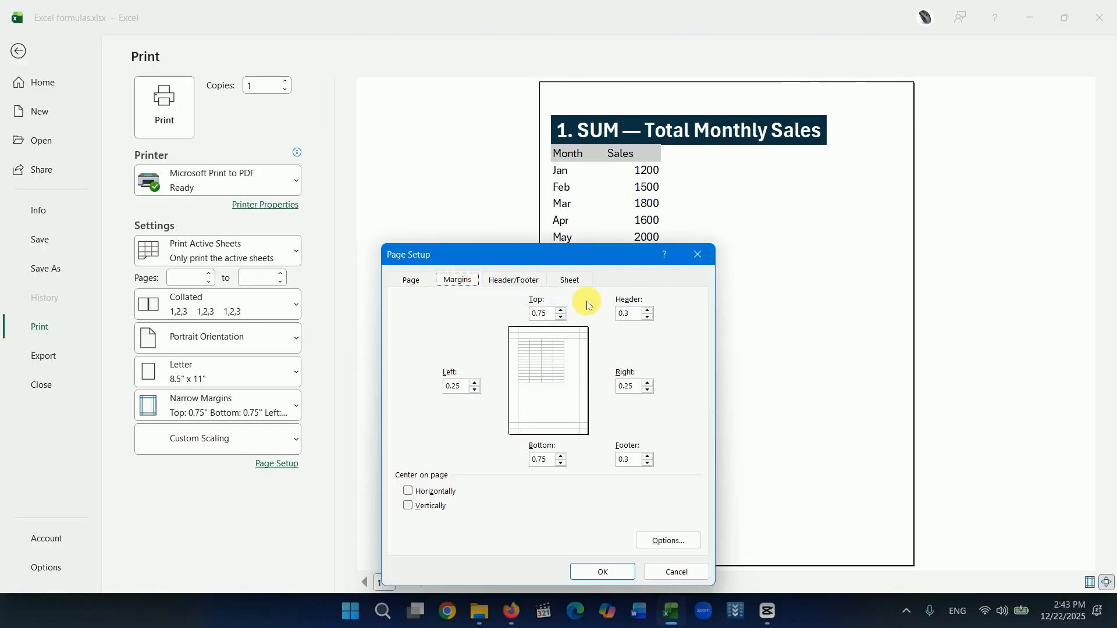
{"action": "double_click", "coordinate": [534, 317]}
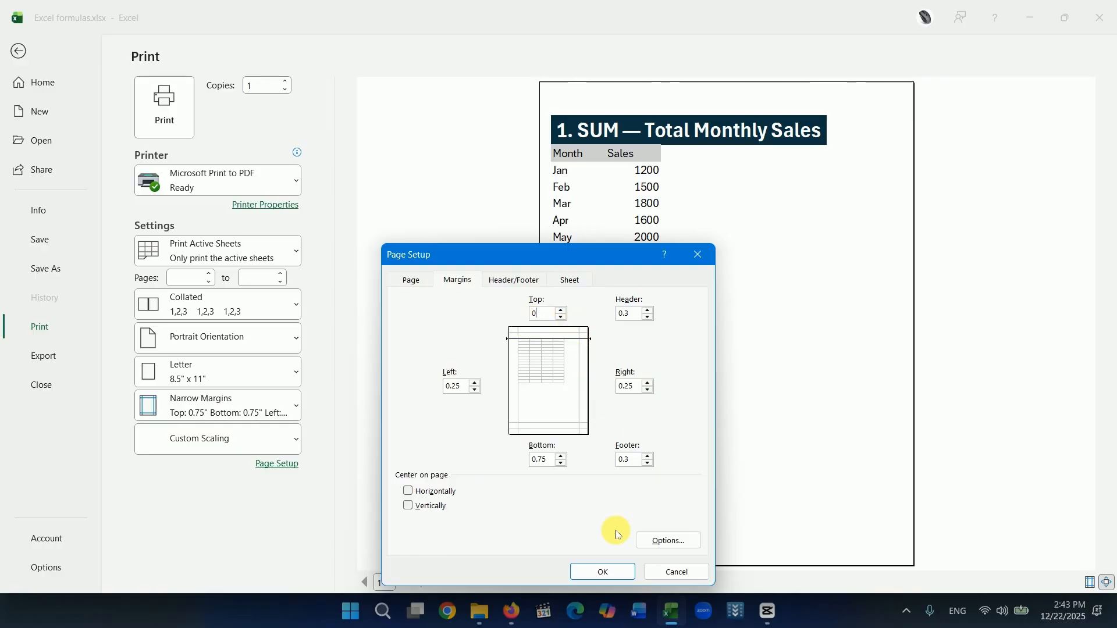
{"action": "left_click", "coordinate": [599, 573]}
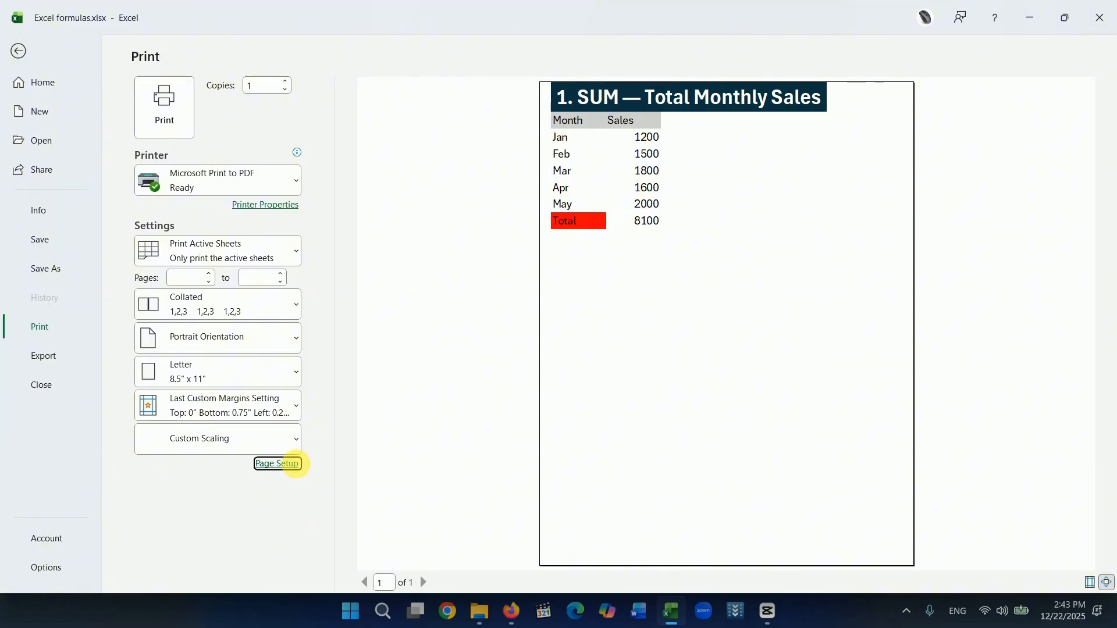
Set the top page margin to 0.25 inches in the page setup.
{"action": "left_click", "coordinate": [289, 464]}
{"action": "left_click", "coordinate": [460, 281]}
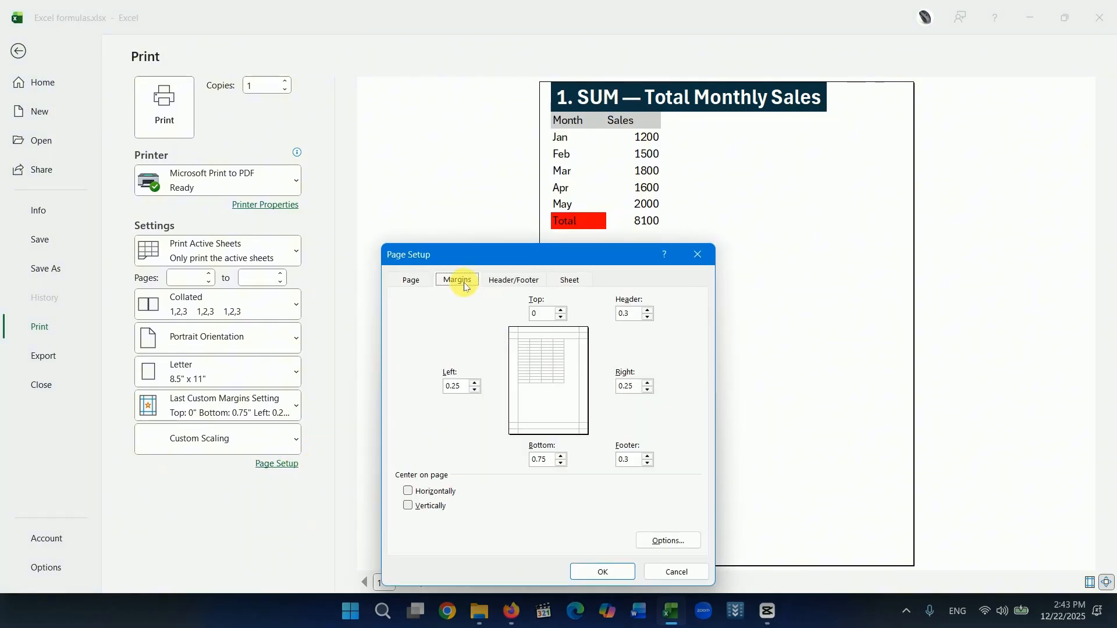
{"action": "left_click", "coordinate": [563, 315]}
{"action": "left_click", "coordinate": [603, 572]}
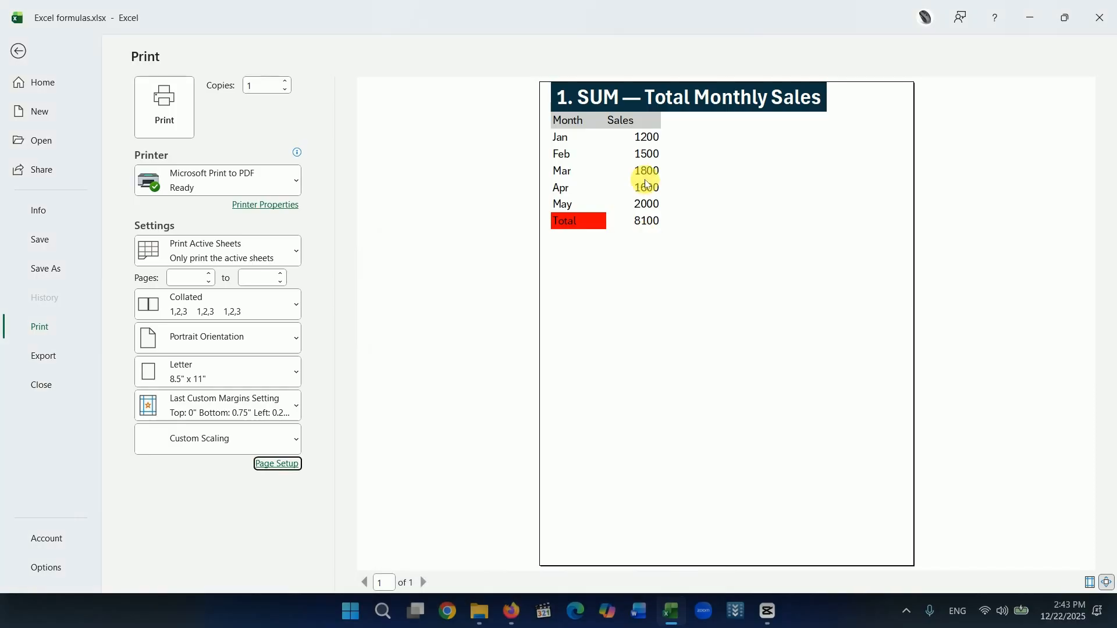
Examine the margin settings and the custom header sections in the page setup without entering anything, and return to the worksheet.
{"action": "left_click", "coordinate": [292, 464]}
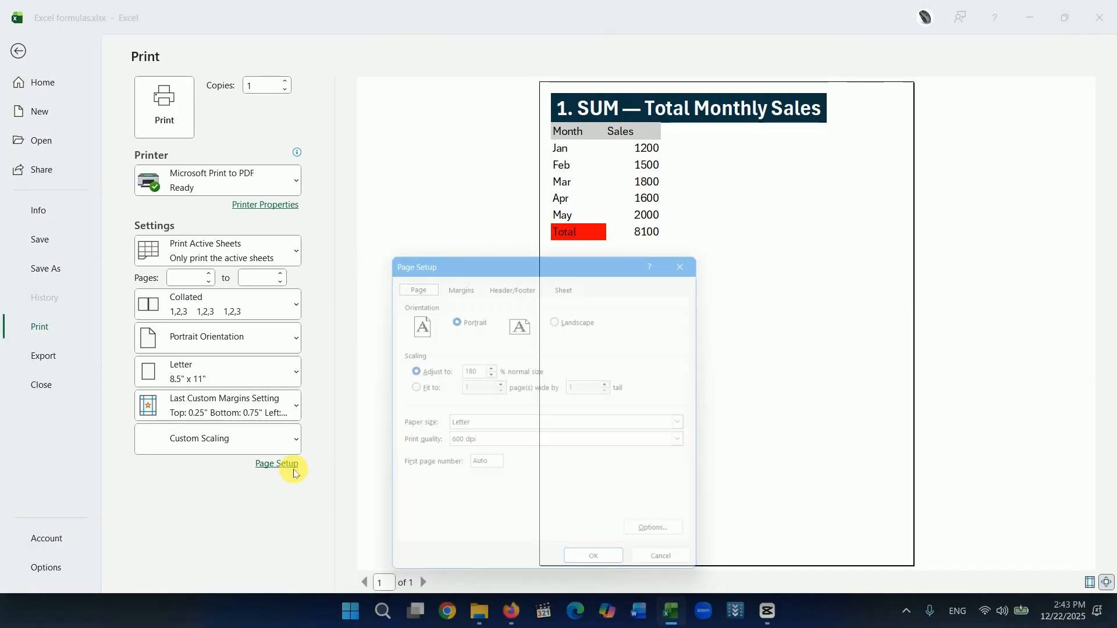
{"action": "left_click", "coordinate": [458, 280]}
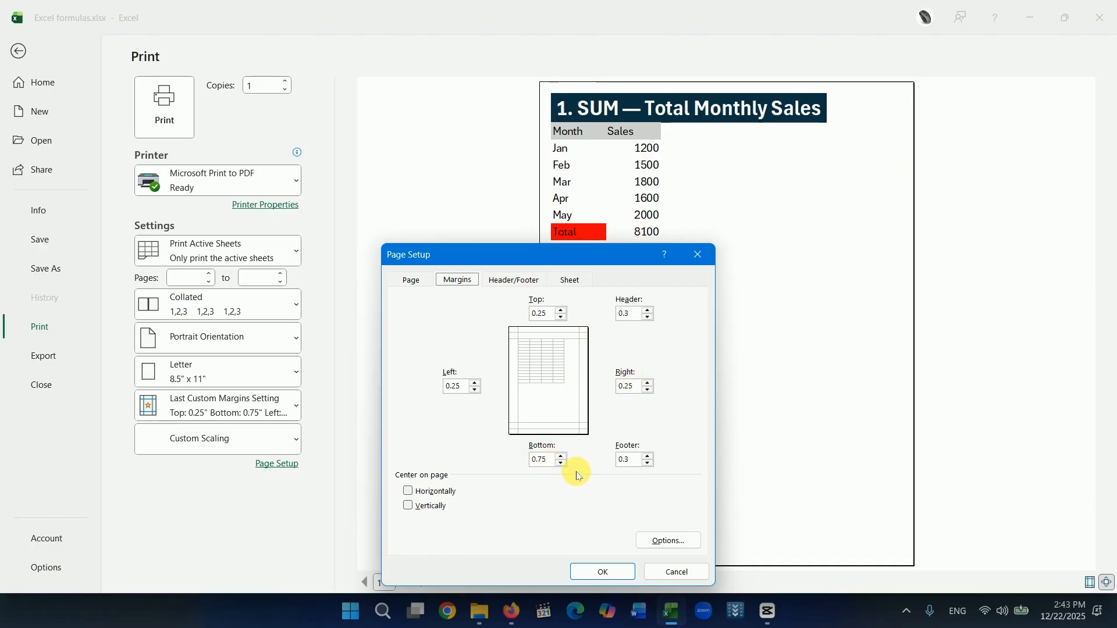
{"action": "left_click", "coordinate": [513, 280]}
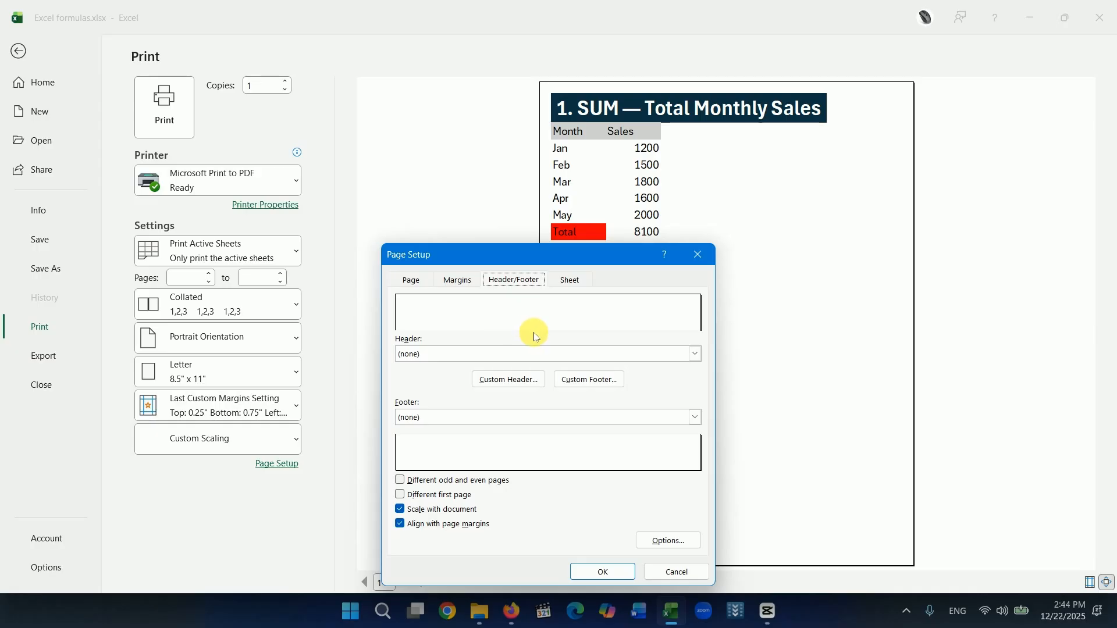
{"action": "left_click", "coordinate": [510, 384]}
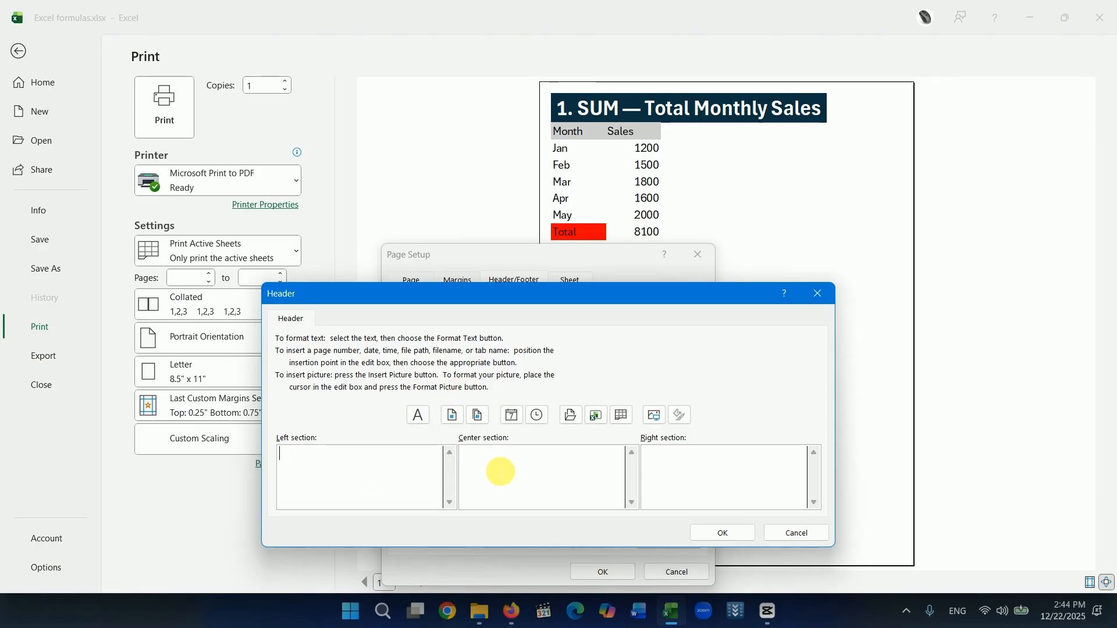
{"action": "left_click", "coordinate": [517, 475]}
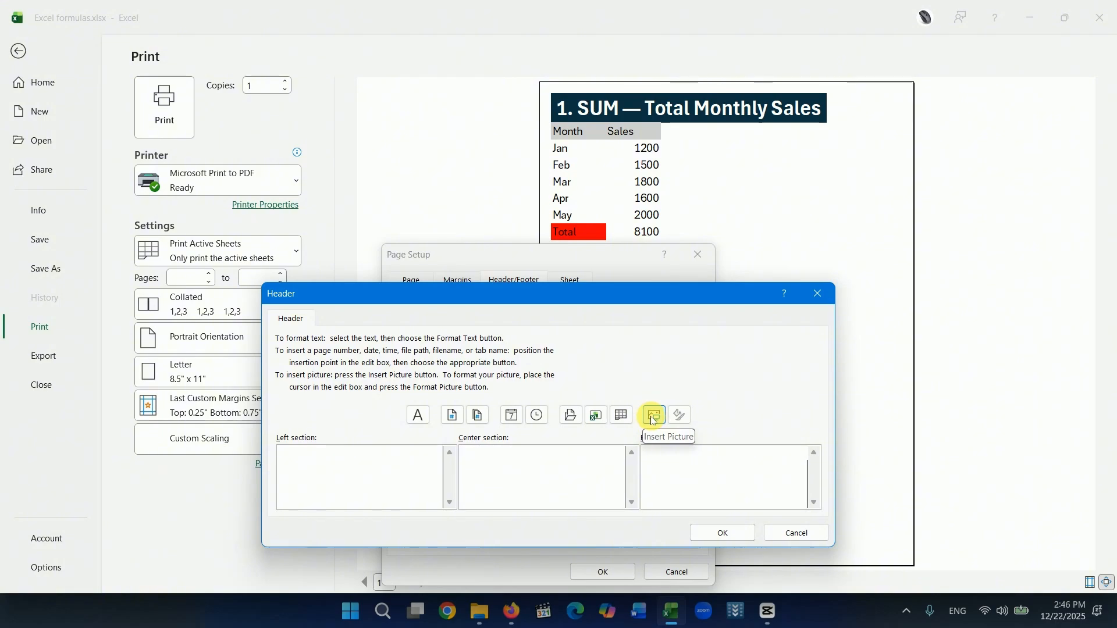
{"action": "left_click", "coordinate": [722, 533]}
{"action": "left_click", "coordinate": [623, 576]}
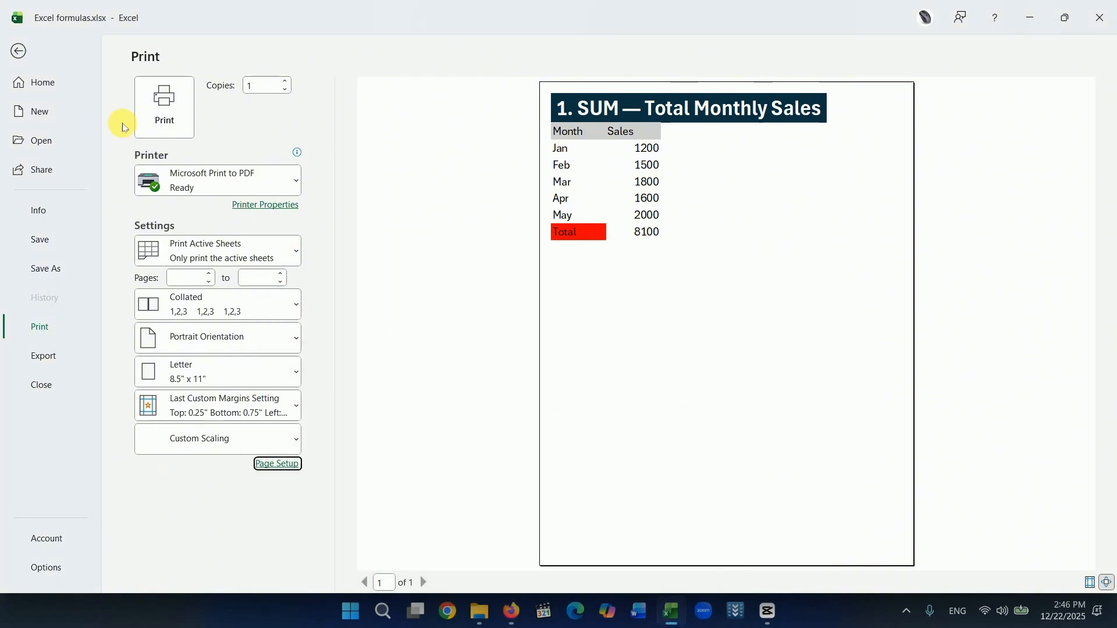
{"action": "left_click", "coordinate": [21, 50]}
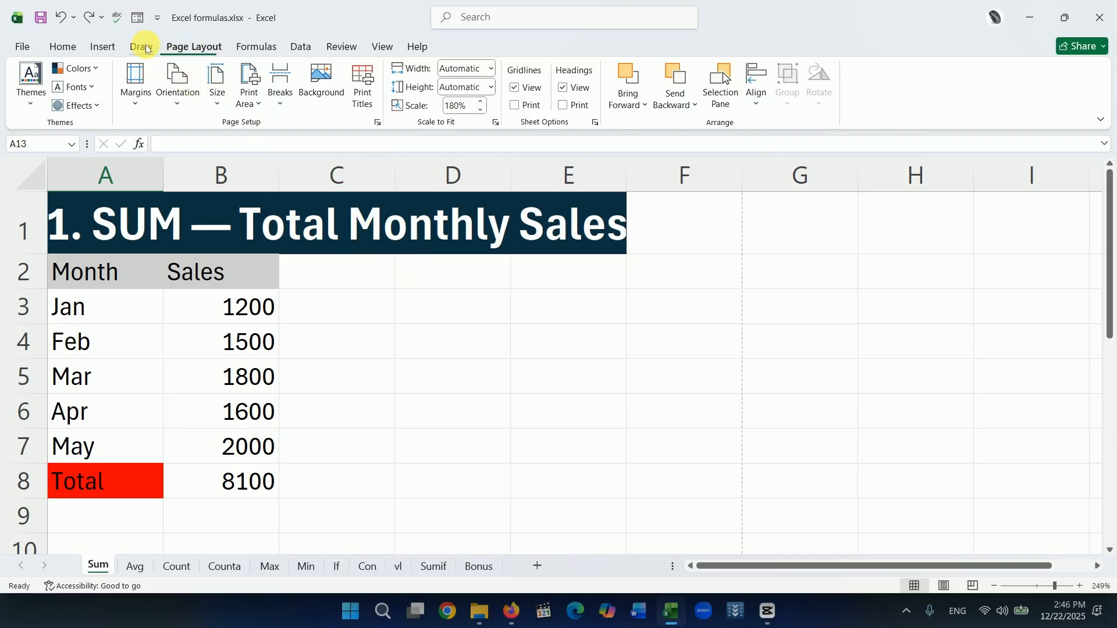
Add a custom page header to the Sum sheet with the text "Subscribe" in its center section.
{"action": "left_click", "coordinate": [105, 47]}
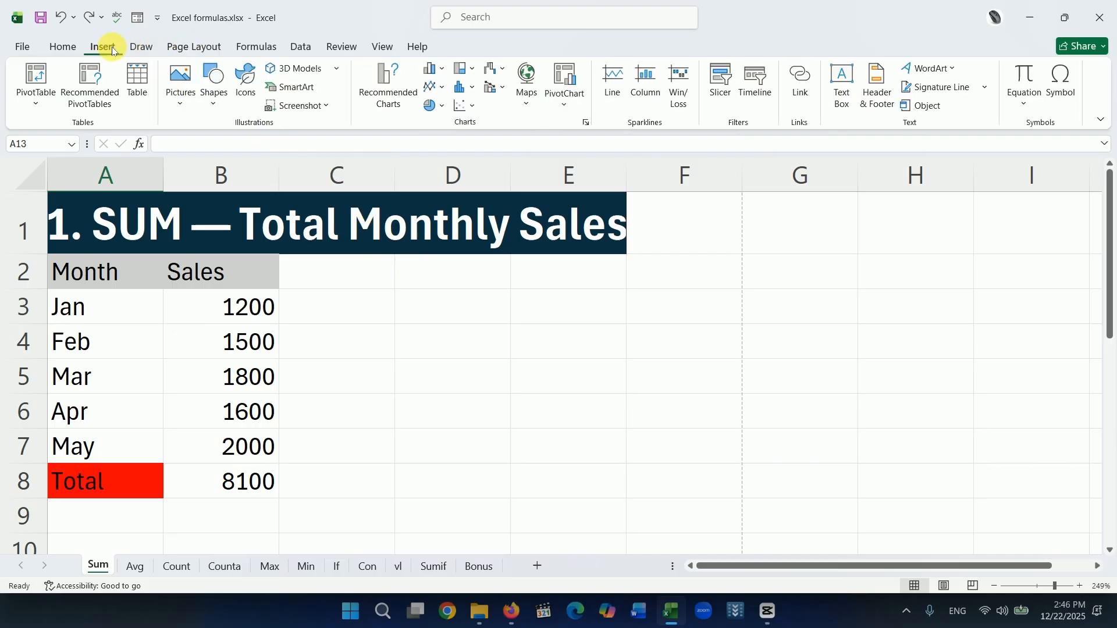
{"action": "left_click", "coordinate": [879, 103]}
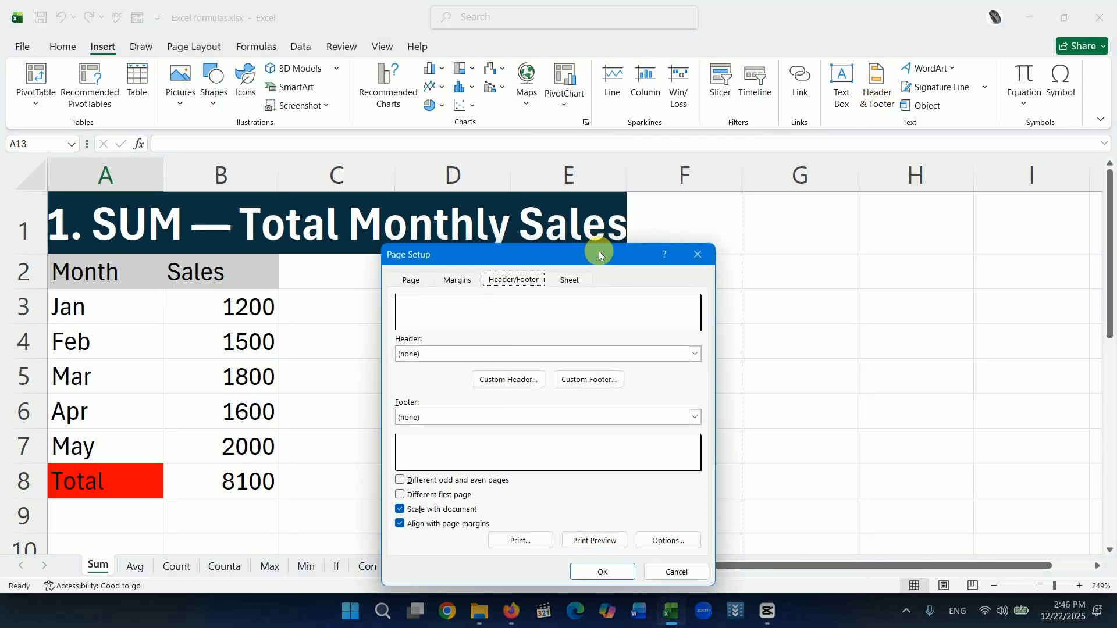
{"action": "left_click_drag", "start_coordinate": [599, 251], "coordinate": [519, 190]}
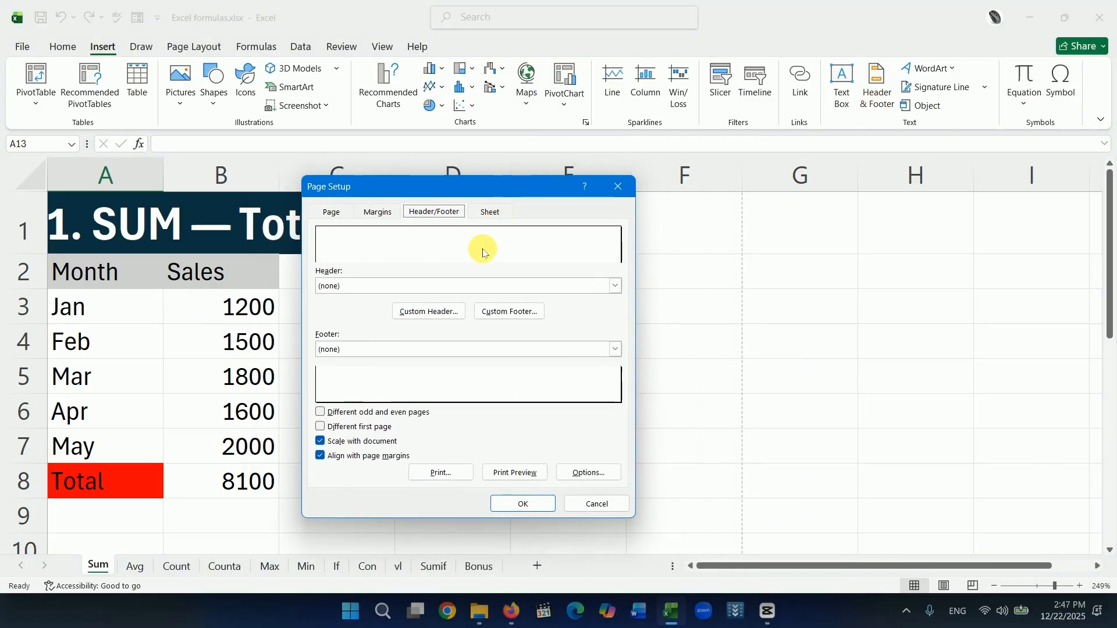
{"action": "left_click", "coordinate": [445, 311]}
{"action": "left_click", "coordinate": [511, 478]}
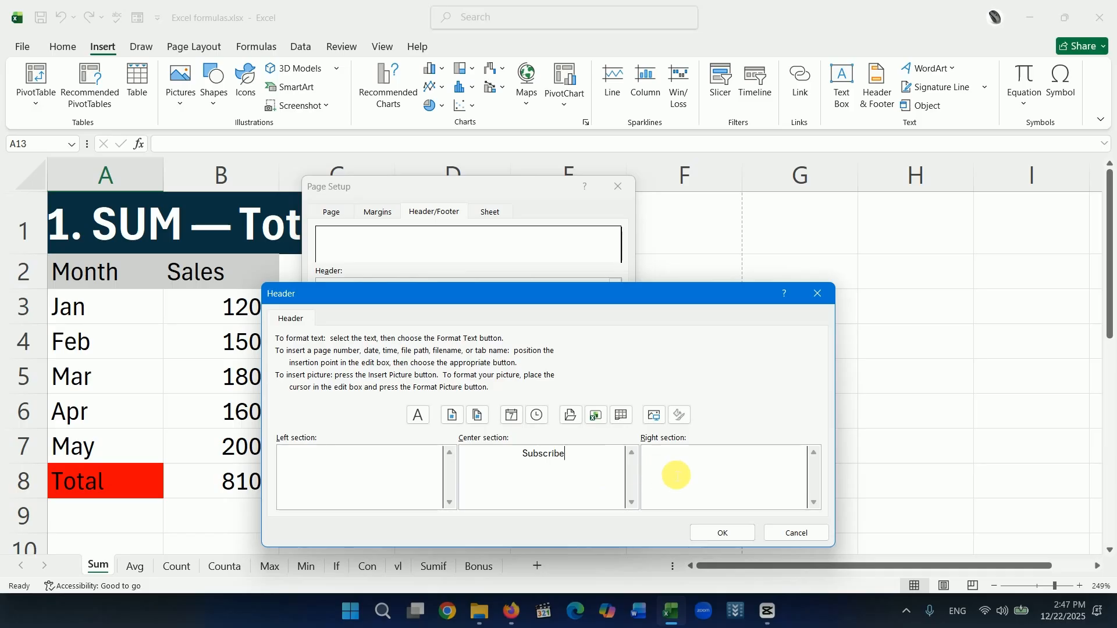
{"action": "left_click", "coordinate": [696, 467]}
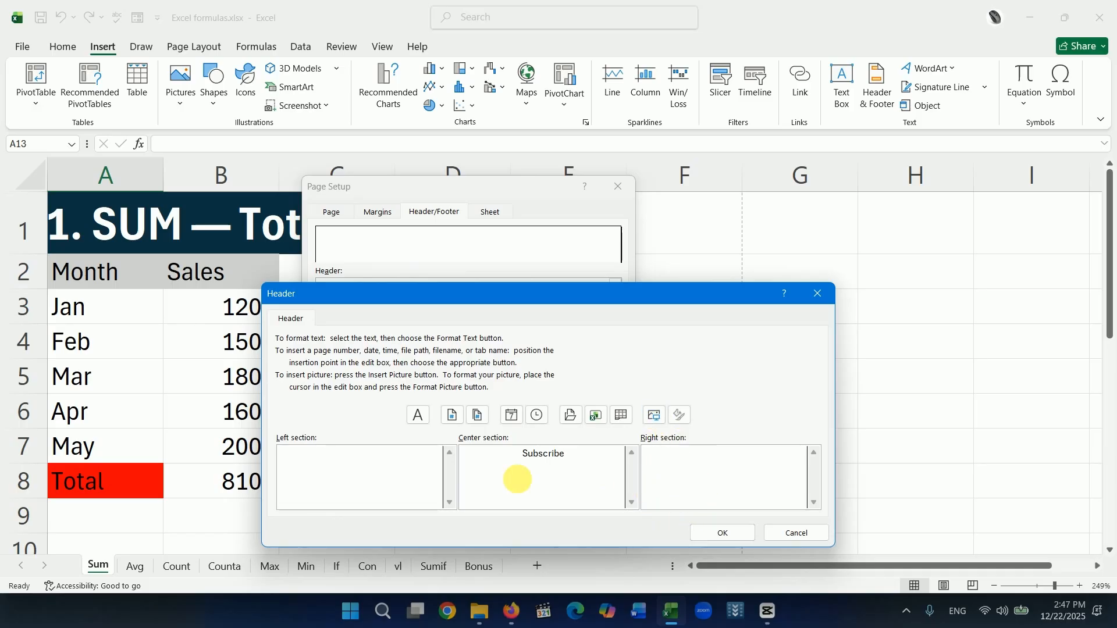
{"action": "left_click", "coordinate": [704, 531]}
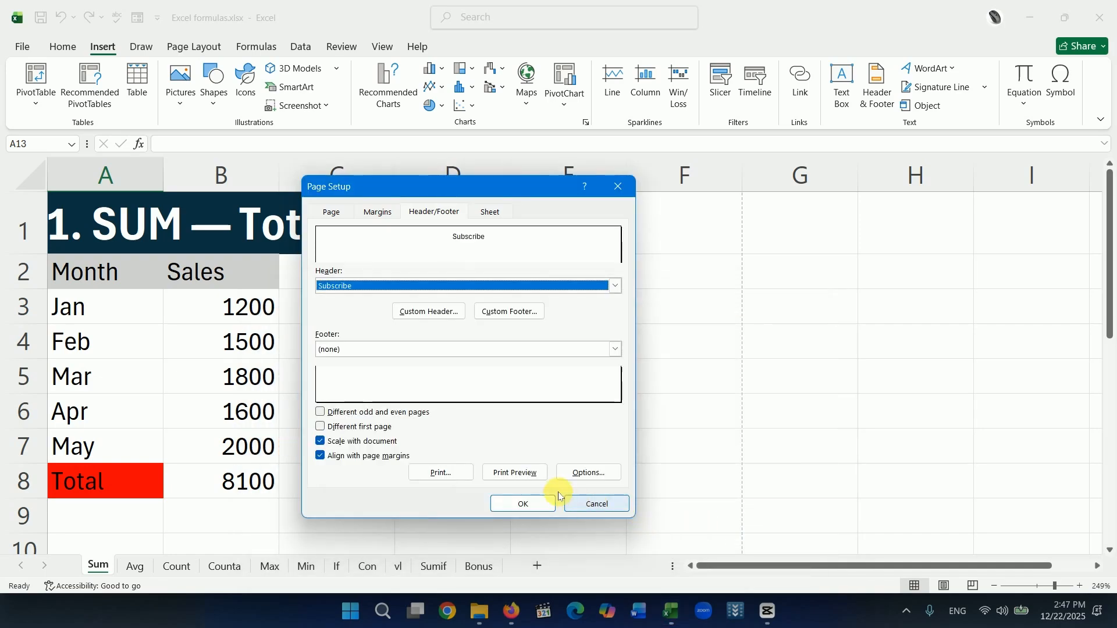
Preview the printout and set the top page margin to 0.75 inches to make room for the header.
{"action": "left_click", "coordinate": [506, 474]}
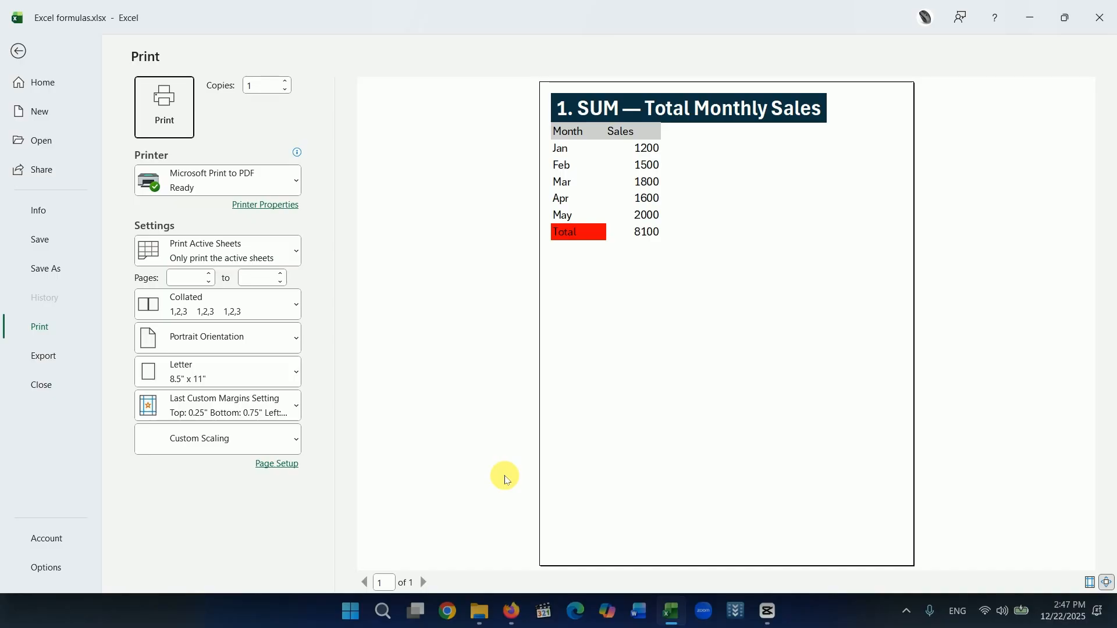
{"action": "left_click", "coordinate": [277, 464]}
{"action": "left_click", "coordinate": [378, 211]}
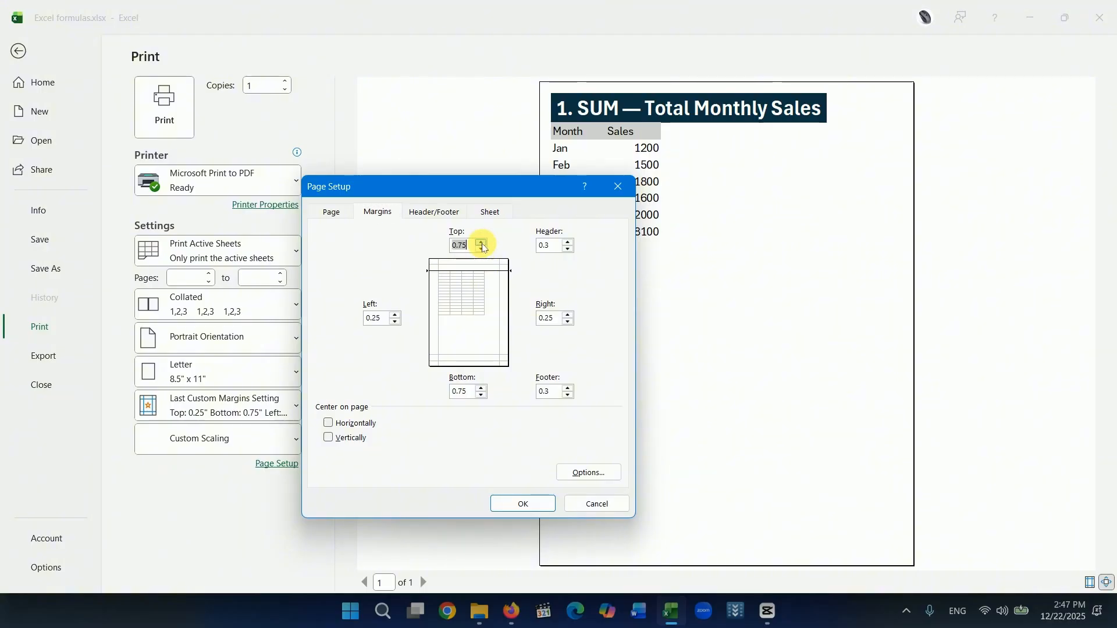
{"action": "left_click", "coordinate": [519, 504]}
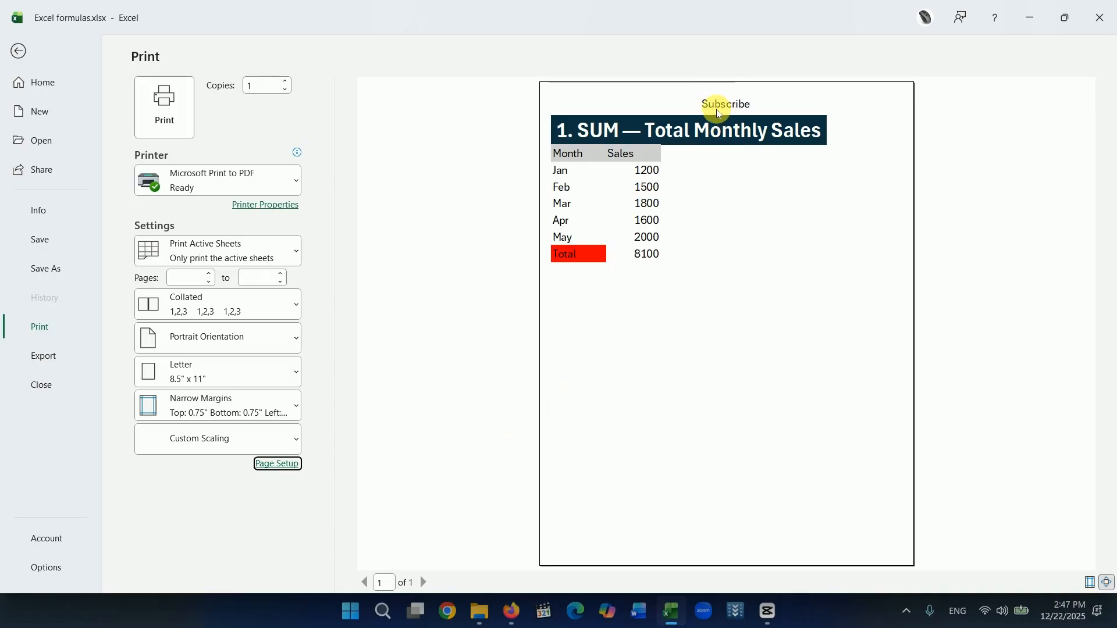
Return to the worksheet and enter the filler text "s" in cells A17, A52 and A71 to extend the printout.
{"action": "left_click", "coordinate": [22, 46]}
{"action": "scroll", "coordinate": [219, 424], "scroll_direction": "down", "scroll_amount": 3}
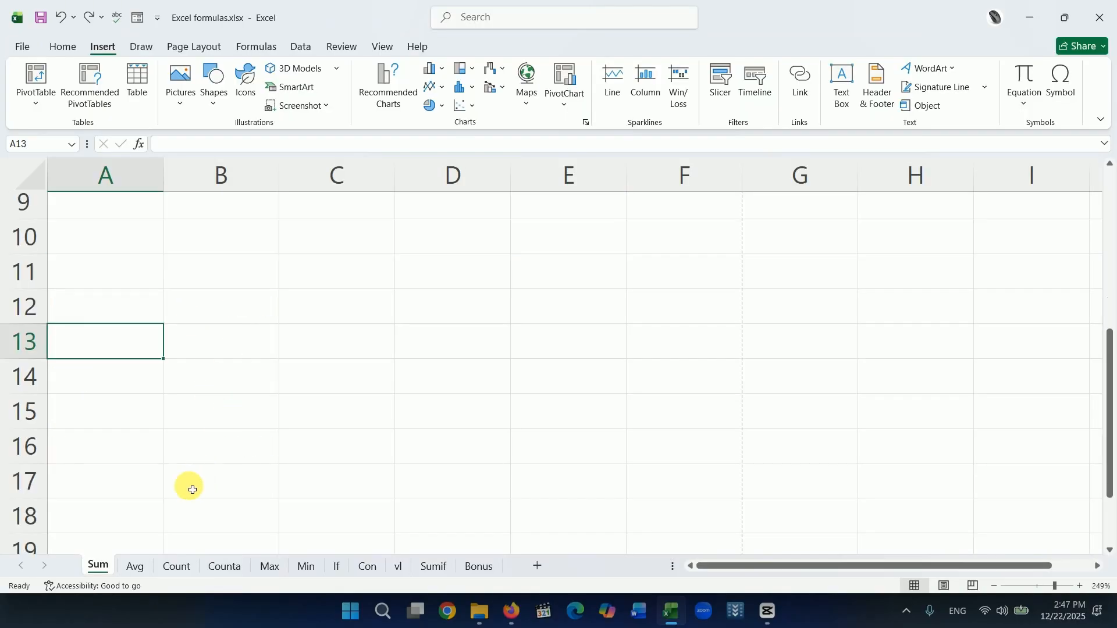
{"action": "left_click", "coordinate": [160, 483]}
{"action": "type", "text": "s"}
{"action": "scroll", "coordinate": [256, 474], "scroll_direction": "down", "scroll_amount": 12}
{"action": "left_click", "coordinate": [157, 439]}
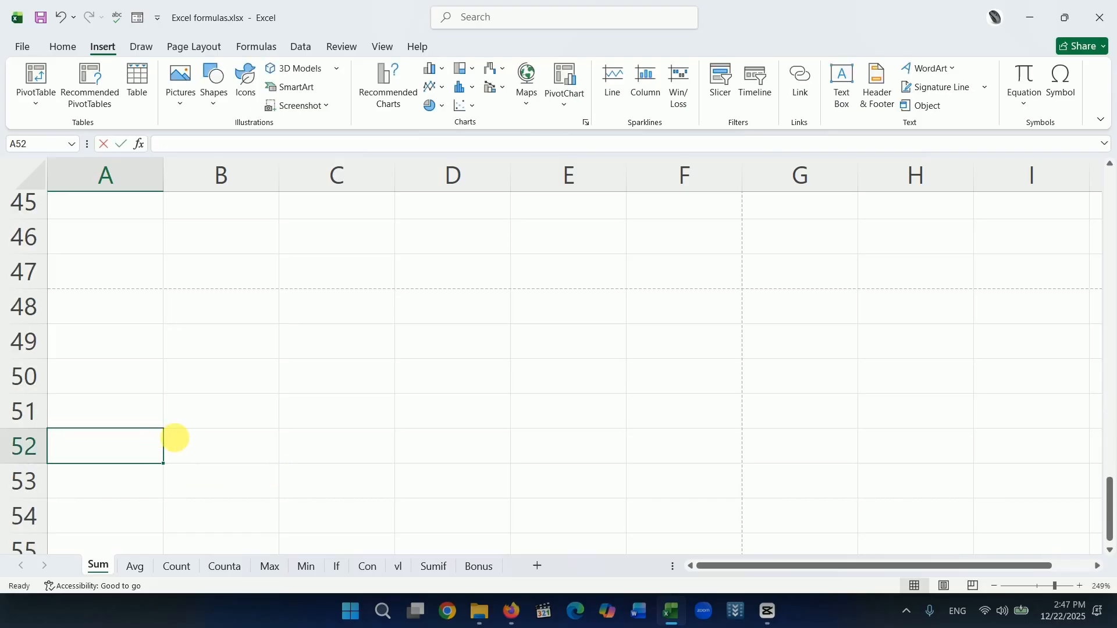
{"action": "scroll", "coordinate": [157, 440], "scroll_direction": "down", "scroll_amount": 6}
{"action": "left_click", "coordinate": [121, 473]}
{"action": "type", "text": "s"}
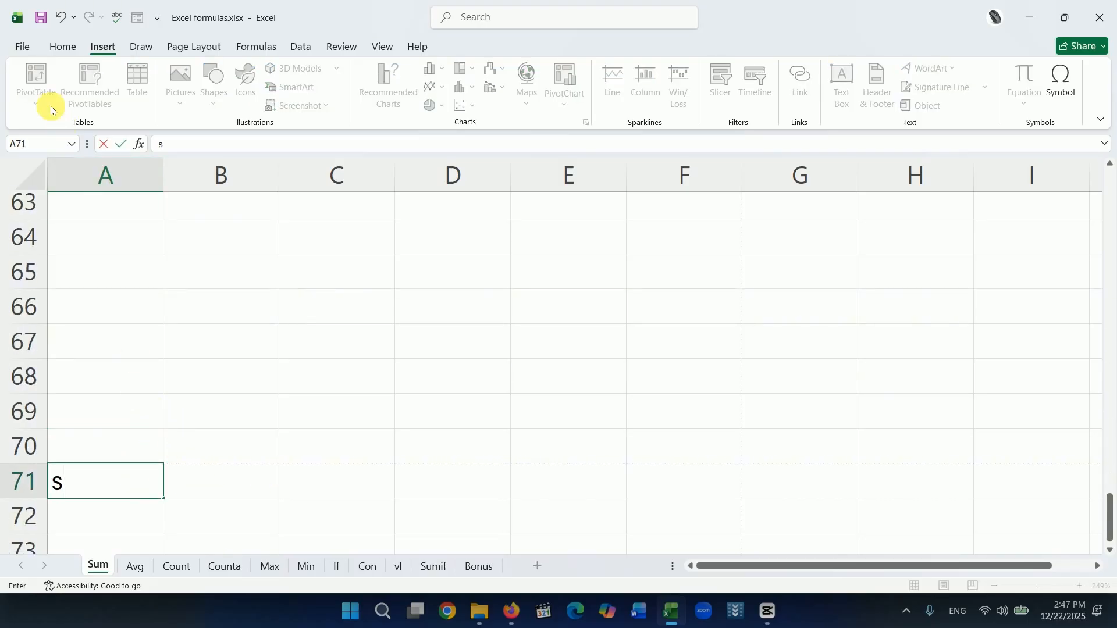
Check in the print preview whether the header repeats on pages 1 to 3, and glance at the page setup without changing it.
{"action": "left_click", "coordinate": [22, 46]}
{"action": "left_click", "coordinate": [41, 329]}
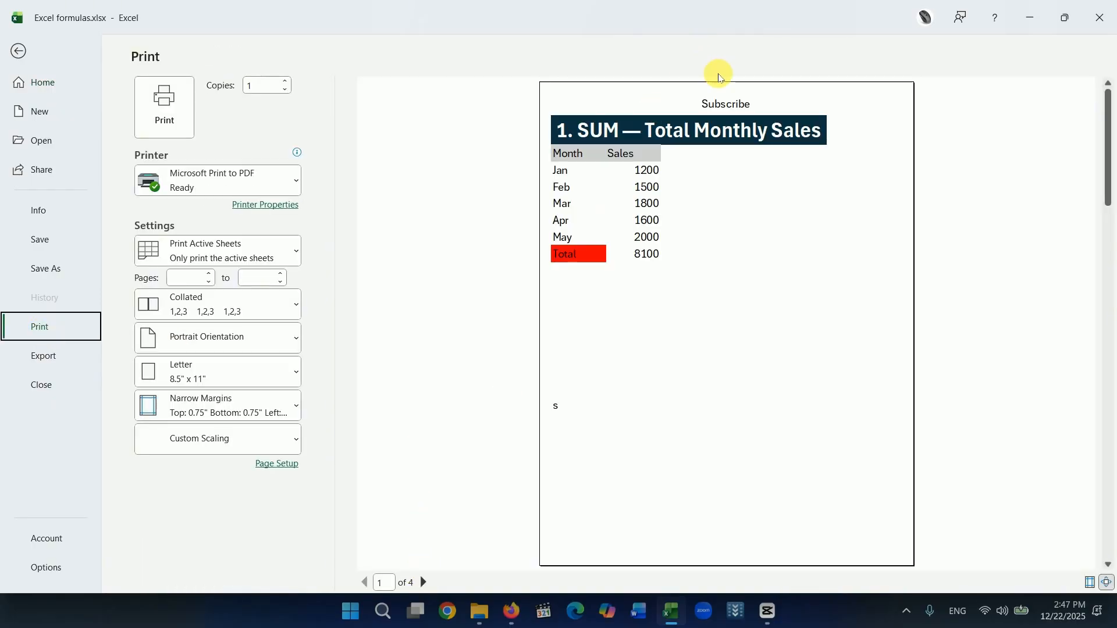
{"action": "left_click", "coordinate": [424, 583]}
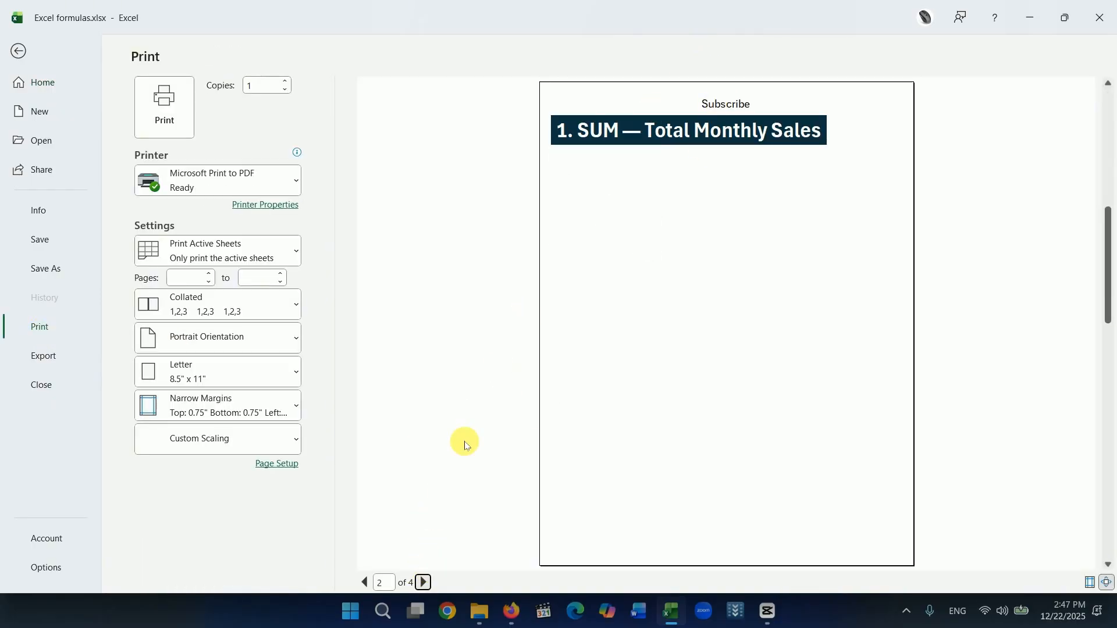
{"action": "left_click", "coordinate": [423, 583]}
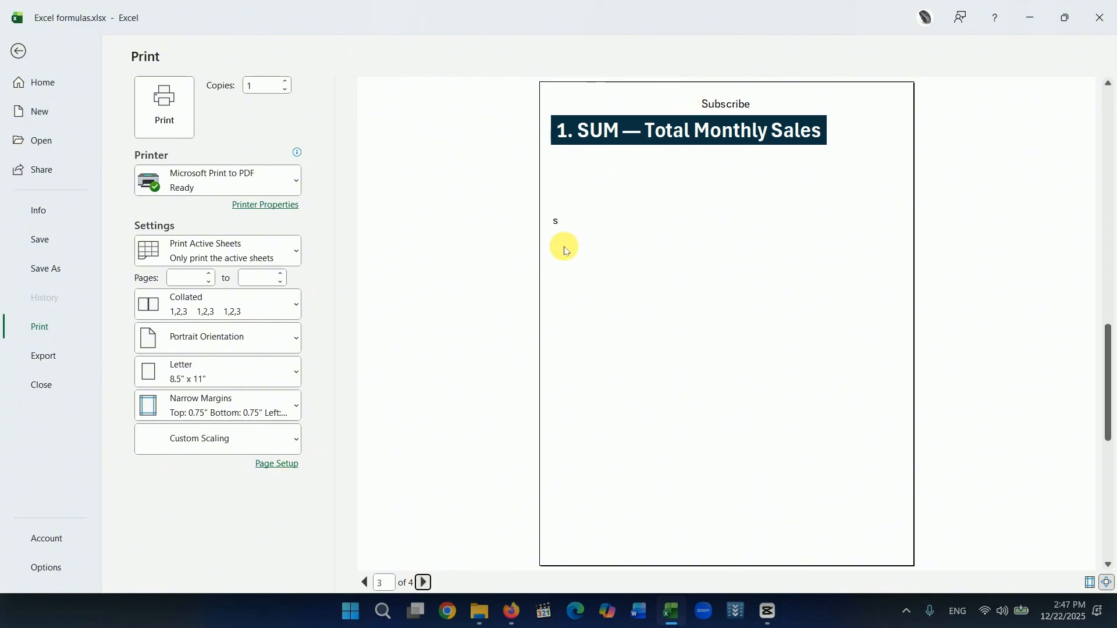
{"action": "left_click", "coordinate": [277, 464]}
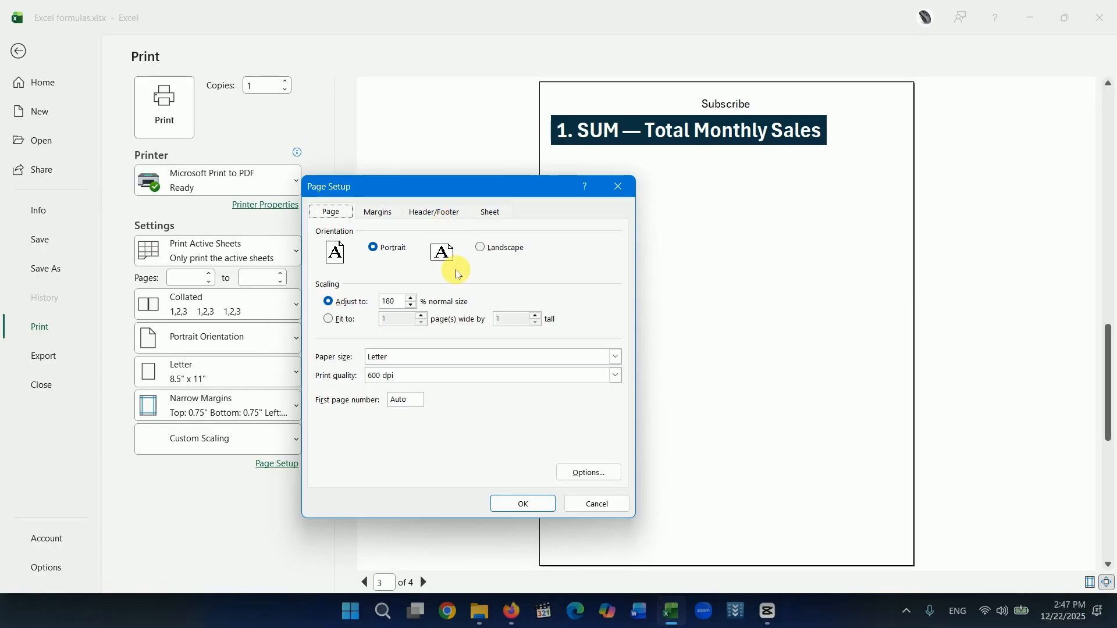
{"action": "left_click", "coordinate": [596, 505]}
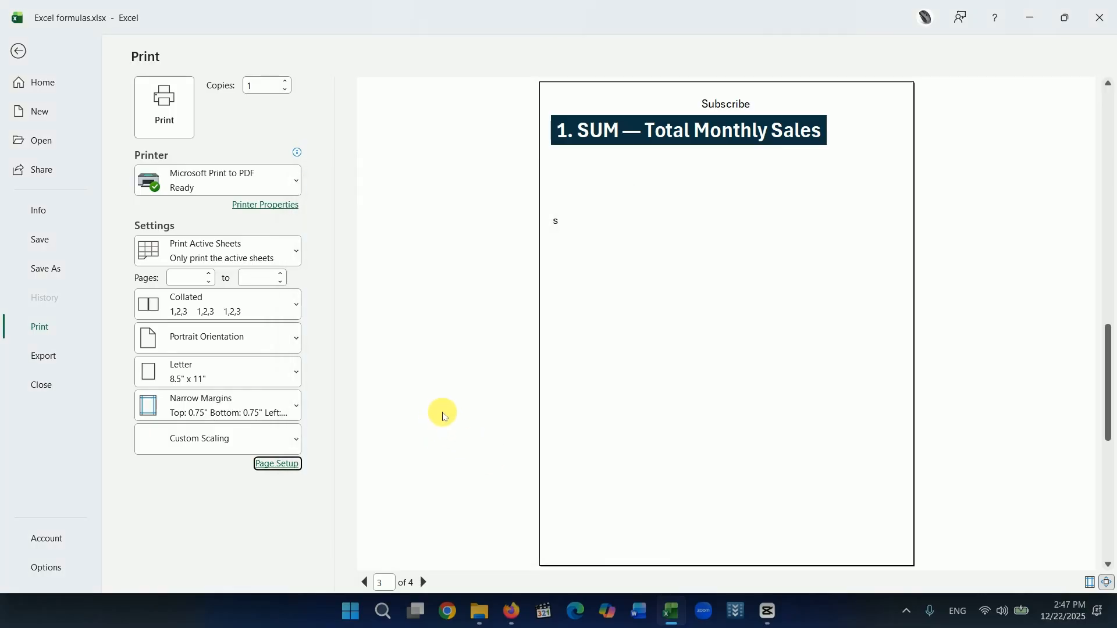
Look over the available printers, keeping Microsoft Print to PDF, and set the number of copies to 10.
{"action": "left_click", "coordinate": [298, 189]}
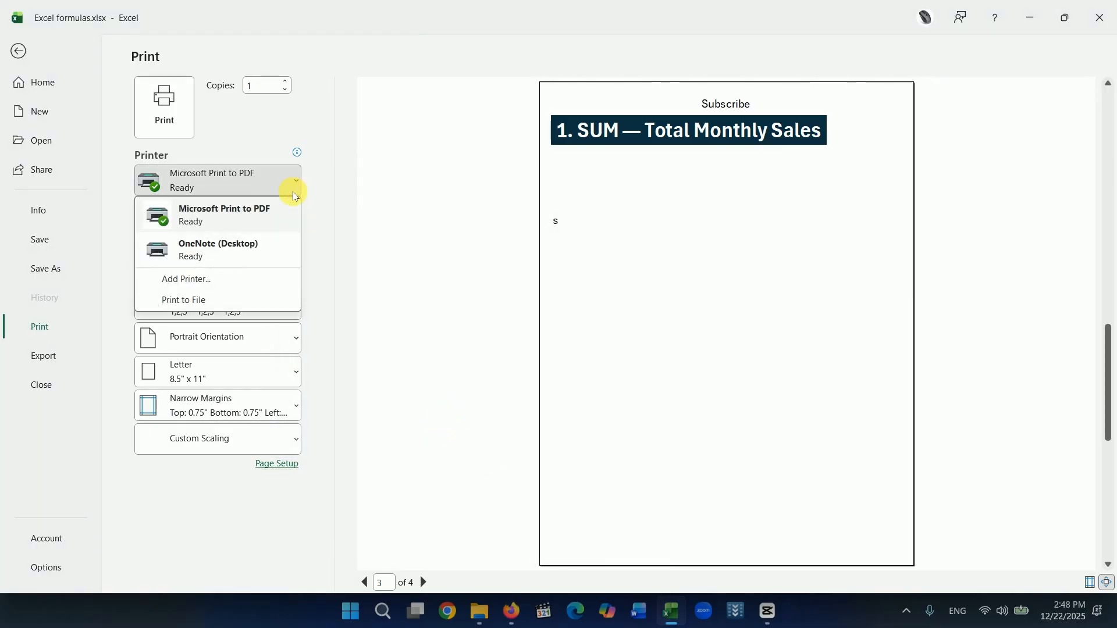
{"action": "left_click", "coordinate": [323, 216]}
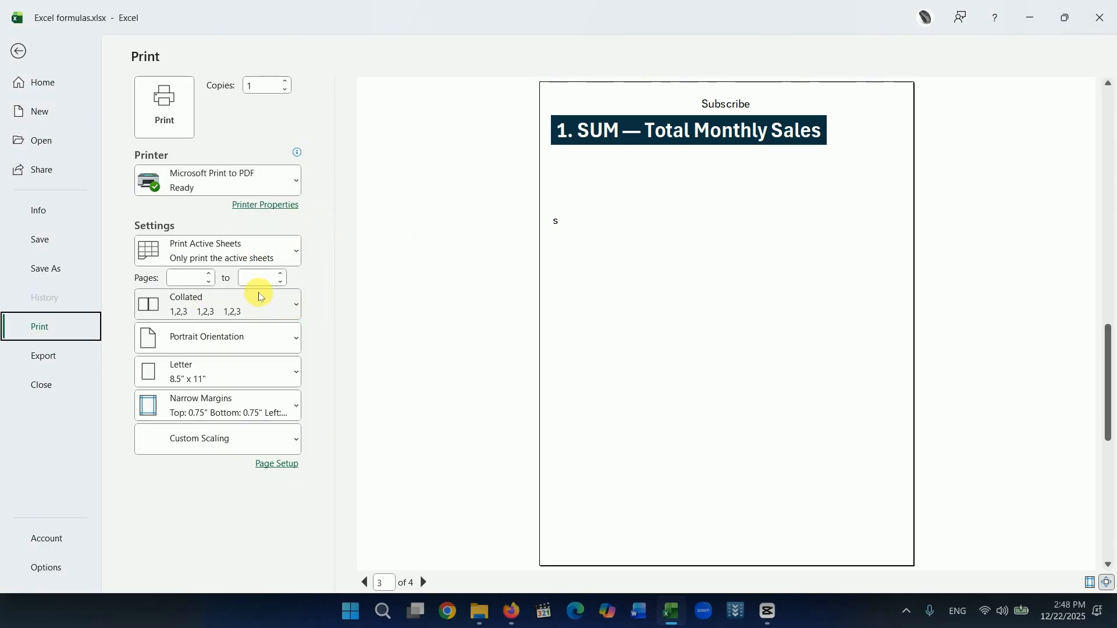
{"action": "left_click", "coordinate": [285, 82]}
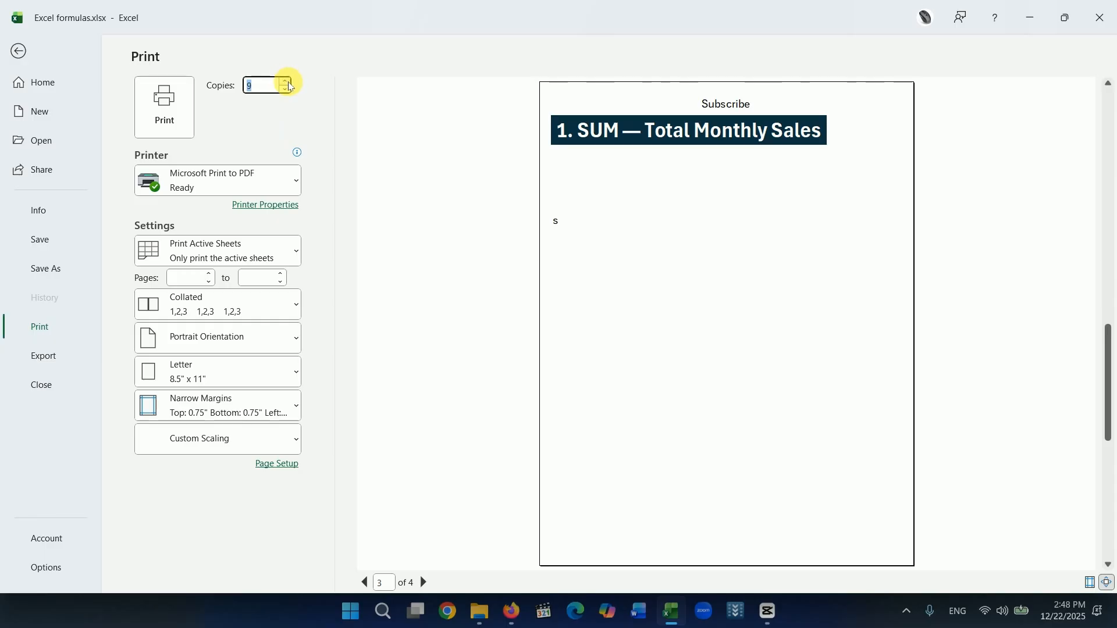
{"action": "left_click", "coordinate": [286, 82]}
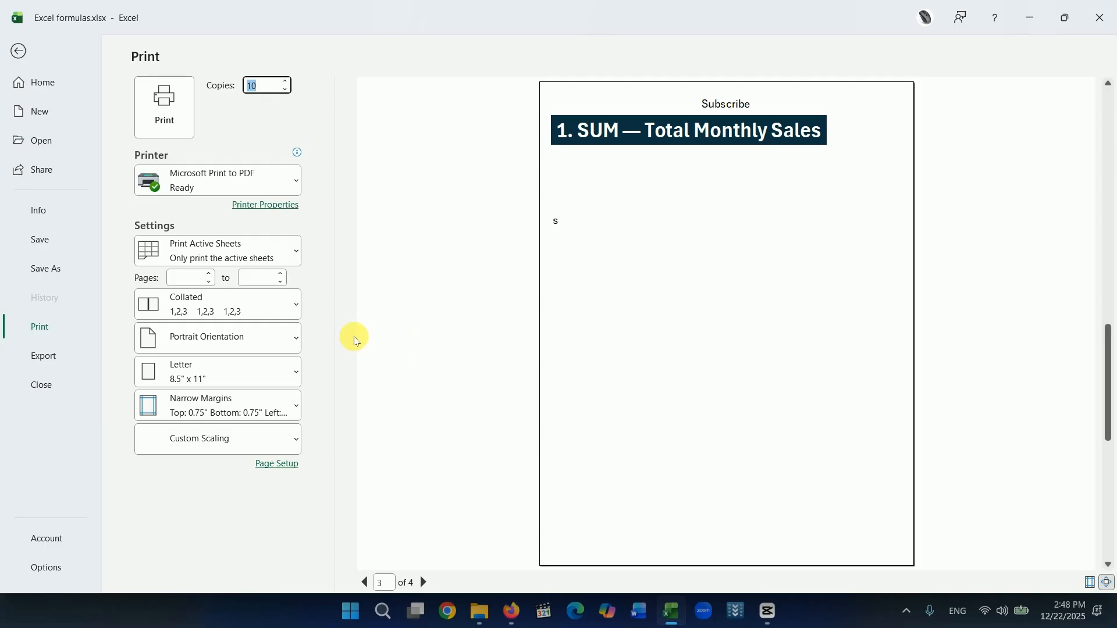
Look over the collation and paper size options, keeping Collated and Letter, and set the page margins to Normal.
{"action": "left_click", "coordinate": [296, 310]}
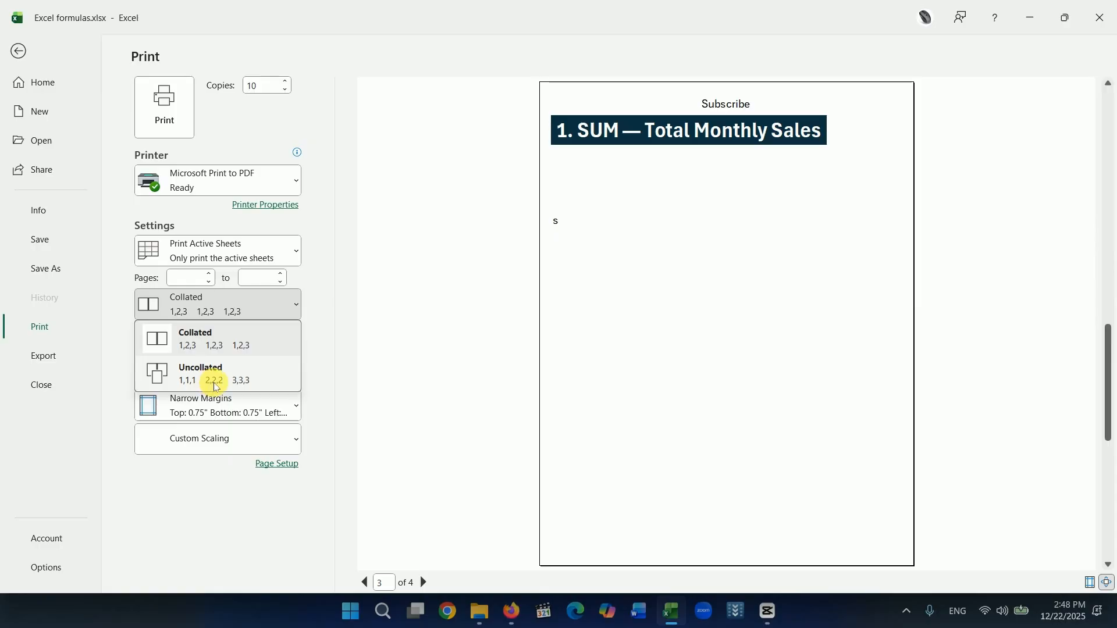
{"action": "left_click", "coordinate": [325, 349]}
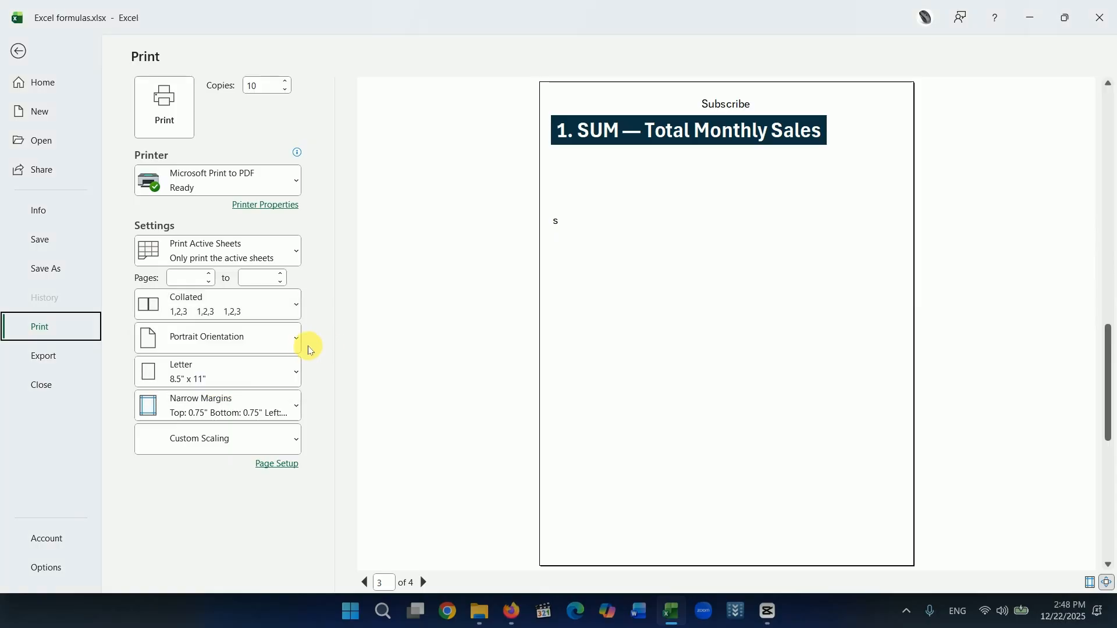
{"action": "left_click", "coordinate": [280, 374]}
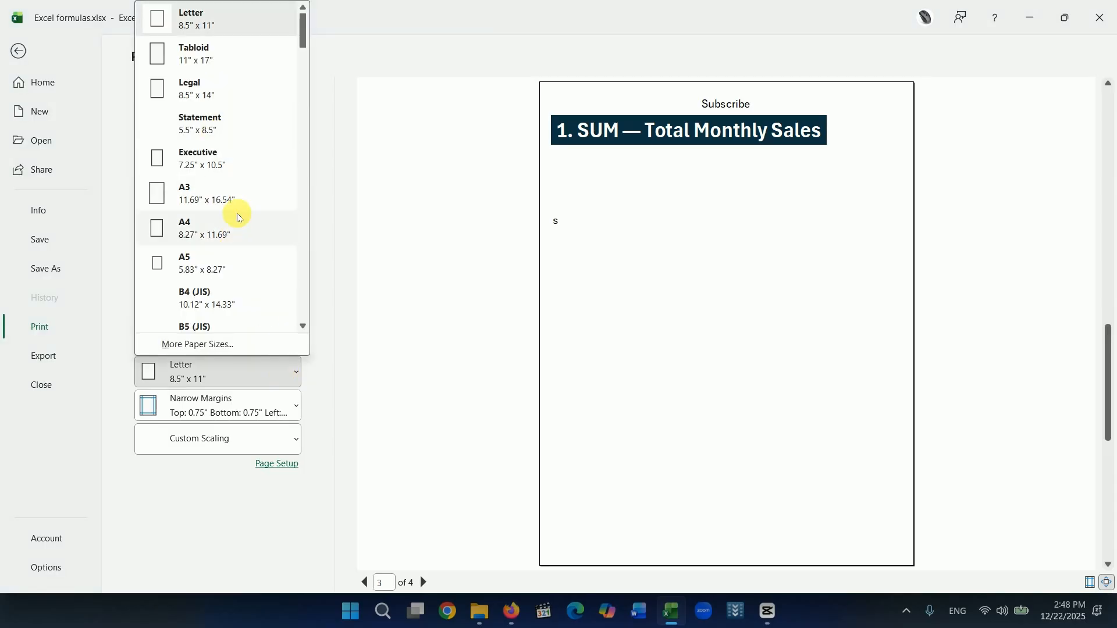
{"action": "left_click", "coordinate": [337, 356]}
{"action": "left_click", "coordinate": [293, 400]}
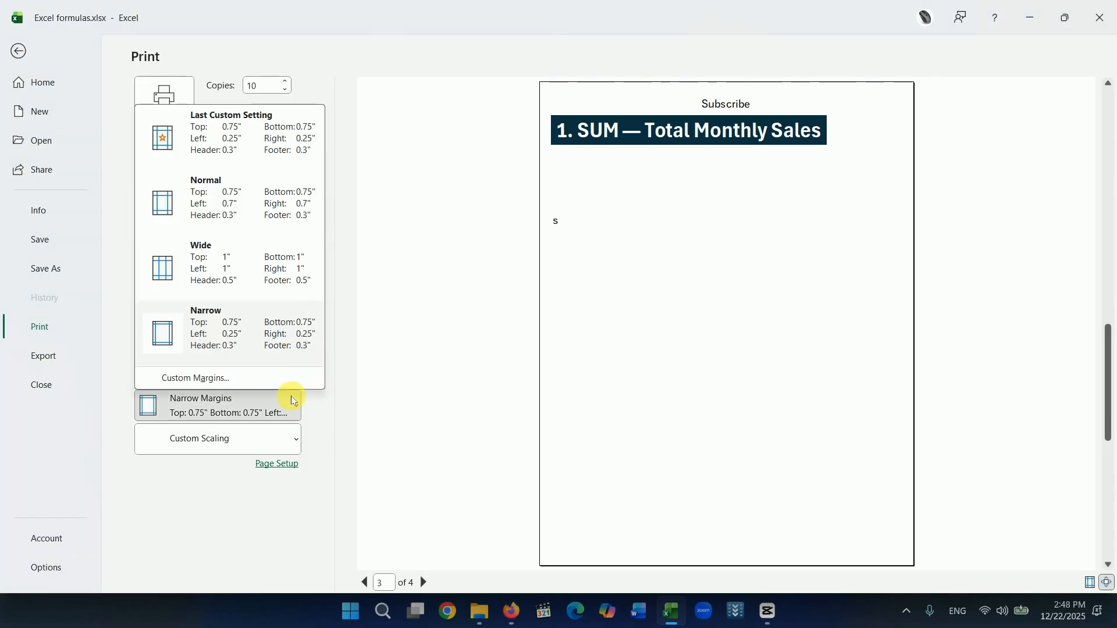
{"action": "left_click", "coordinate": [187, 199]}
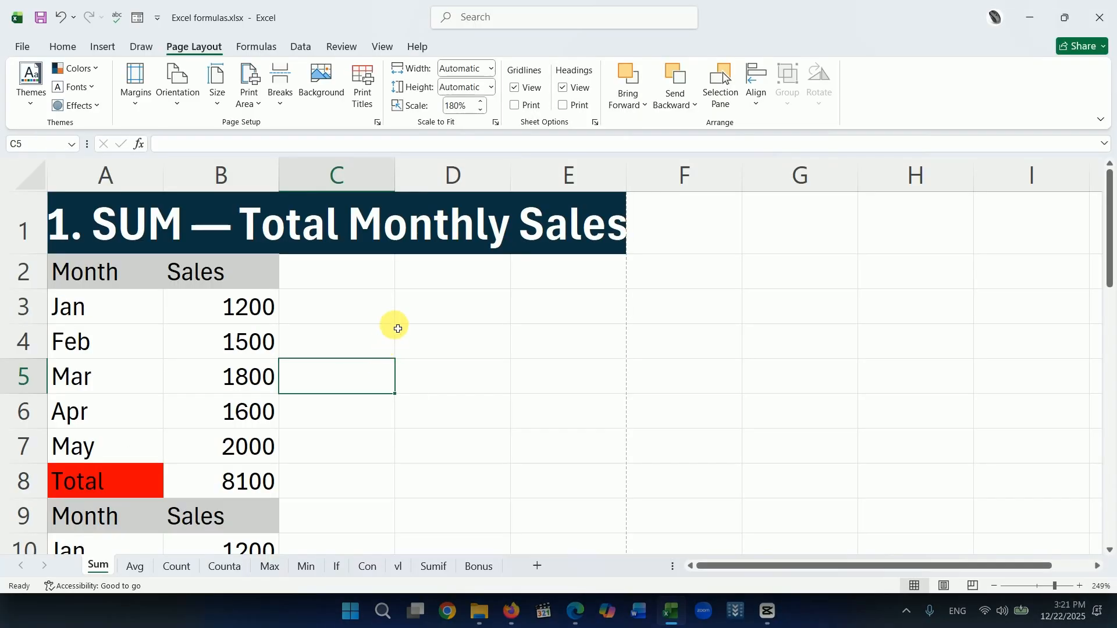
Examine the rows beyond the page break on the Sum sheet and check both pages in the print preview.
{"action": "scroll", "coordinate": [300, 349], "scroll_direction": "down", "scroll_amount": 4}
{"action": "scroll", "coordinate": [276, 407], "scroll_direction": "down", "scroll_amount": 5}
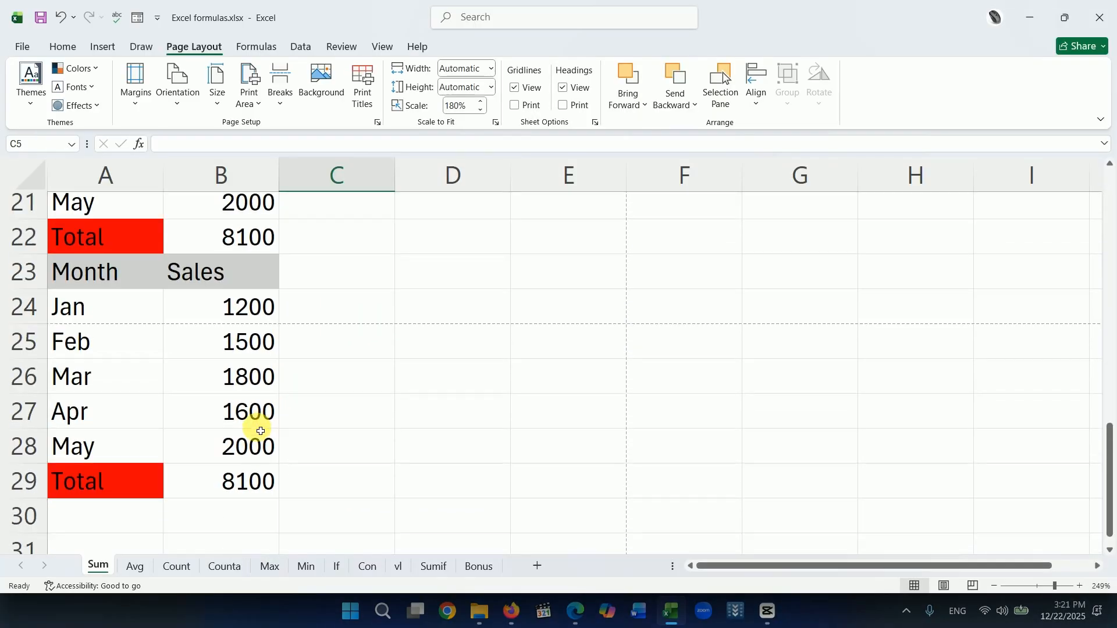
{"action": "scroll", "coordinate": [232, 401], "scroll_direction": "up", "scroll_amount": 2}
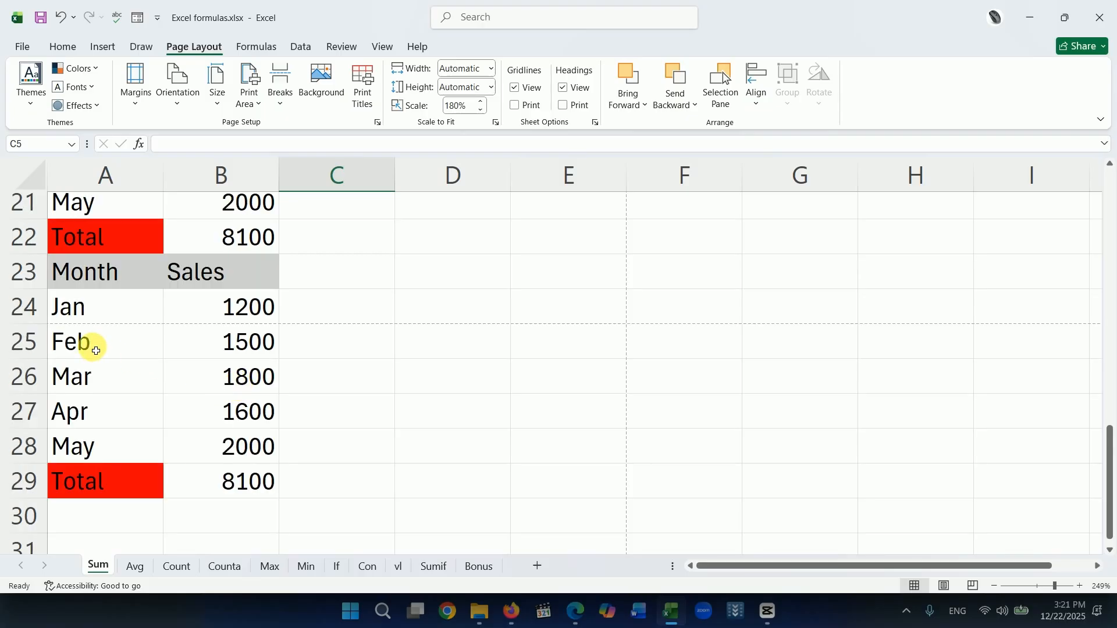
{"action": "left_click_drag", "start_coordinate": [92, 347], "coordinate": [262, 481]}
{"action": "left_click", "coordinate": [384, 396]}
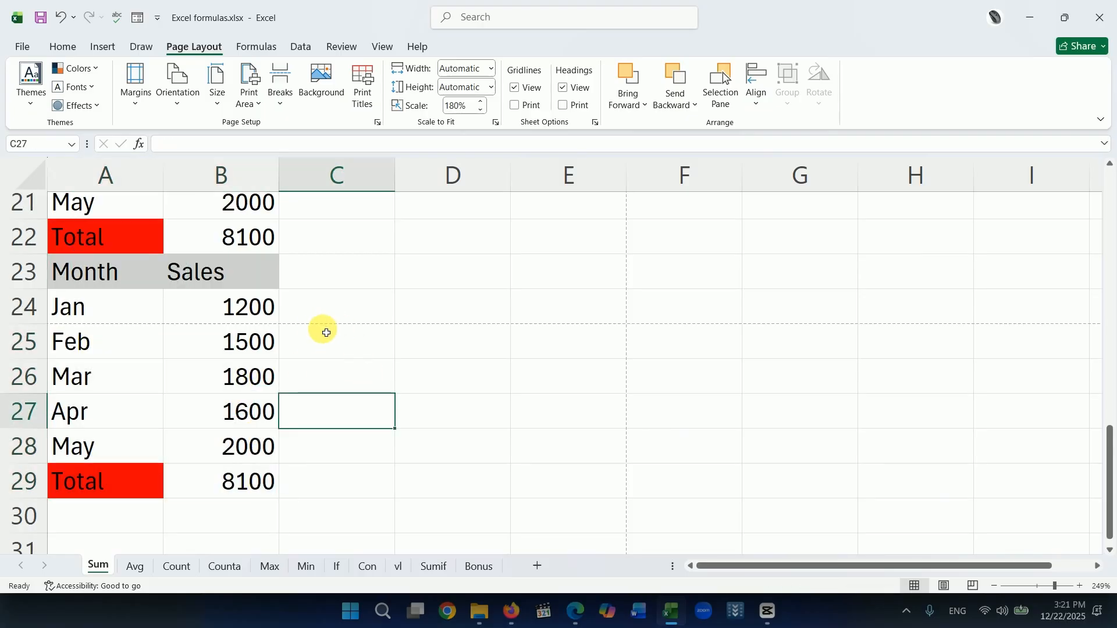
{"action": "left_click", "coordinate": [22, 46]}
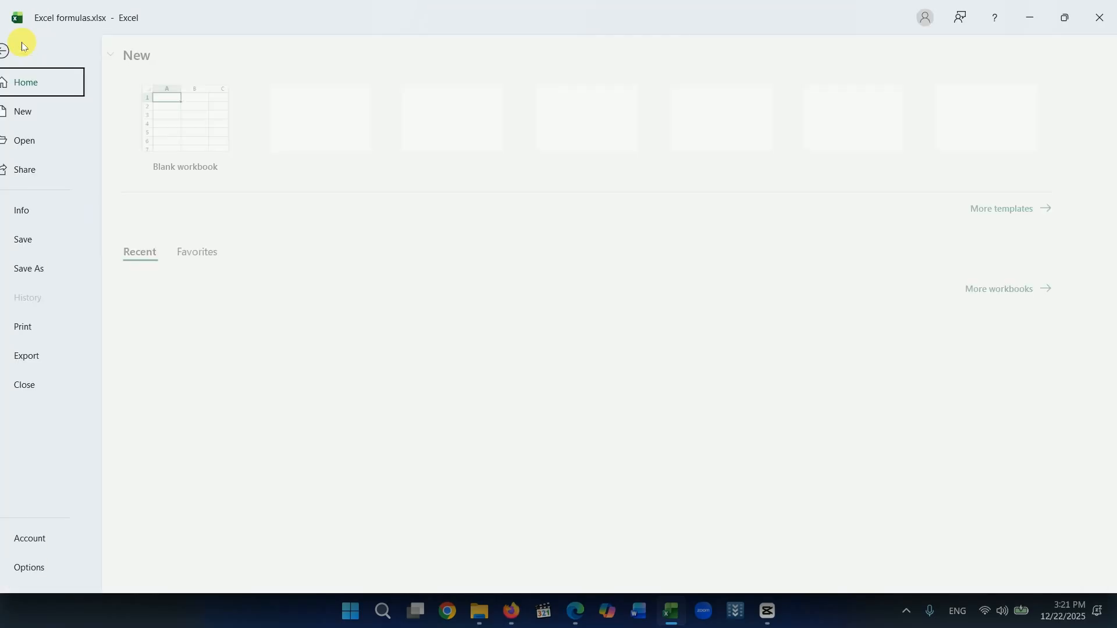
{"action": "left_click", "coordinate": [40, 326]}
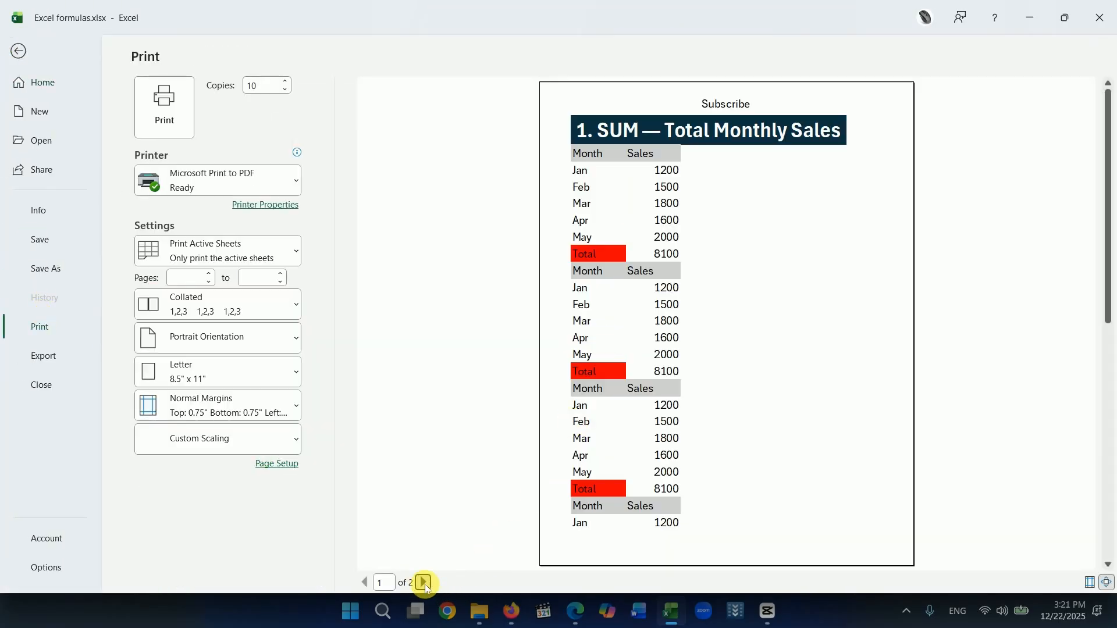
{"action": "left_click", "coordinate": [423, 582]}
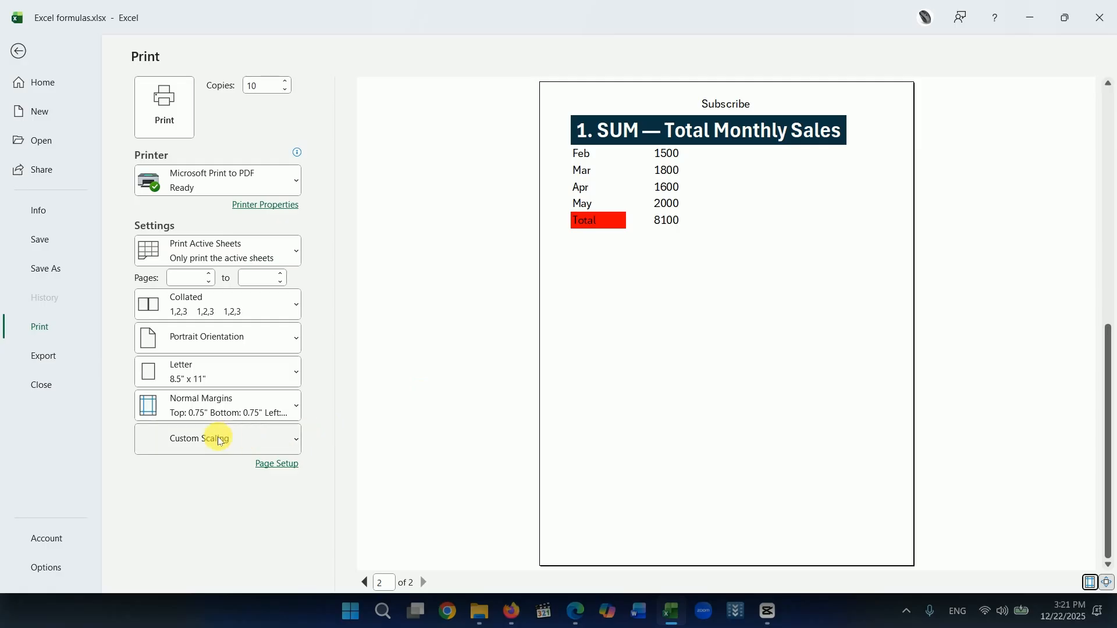
Try the Fit Sheet on One Page and Fit All Columns on One Page scaling options, and set the scaling to No Scaling.
{"action": "left_click", "coordinate": [290, 447]}
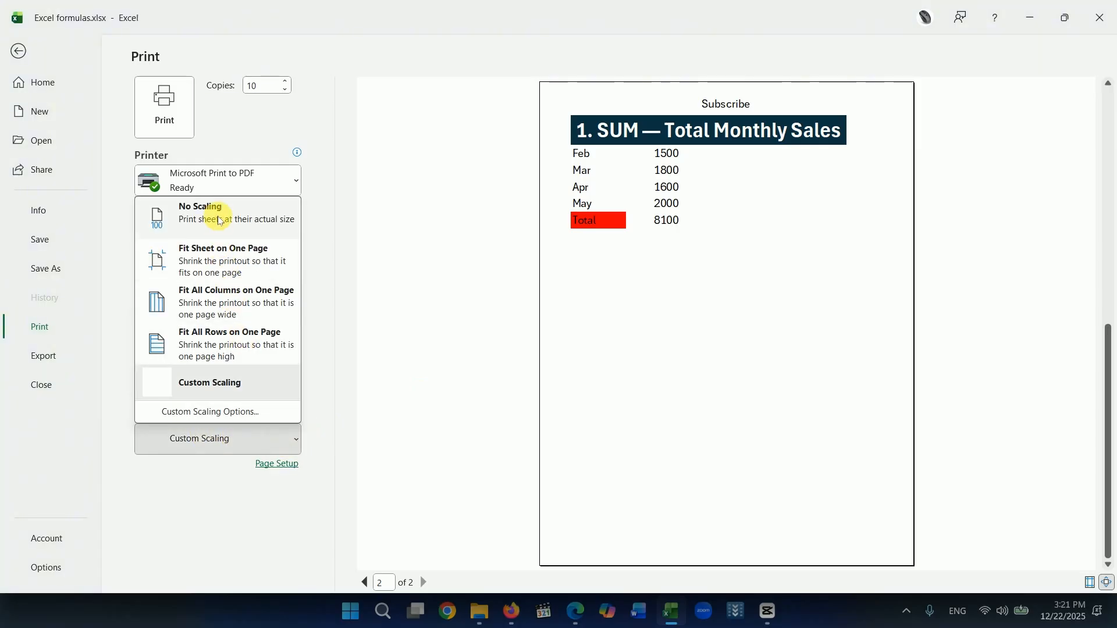
{"action": "left_click", "coordinate": [224, 266]}
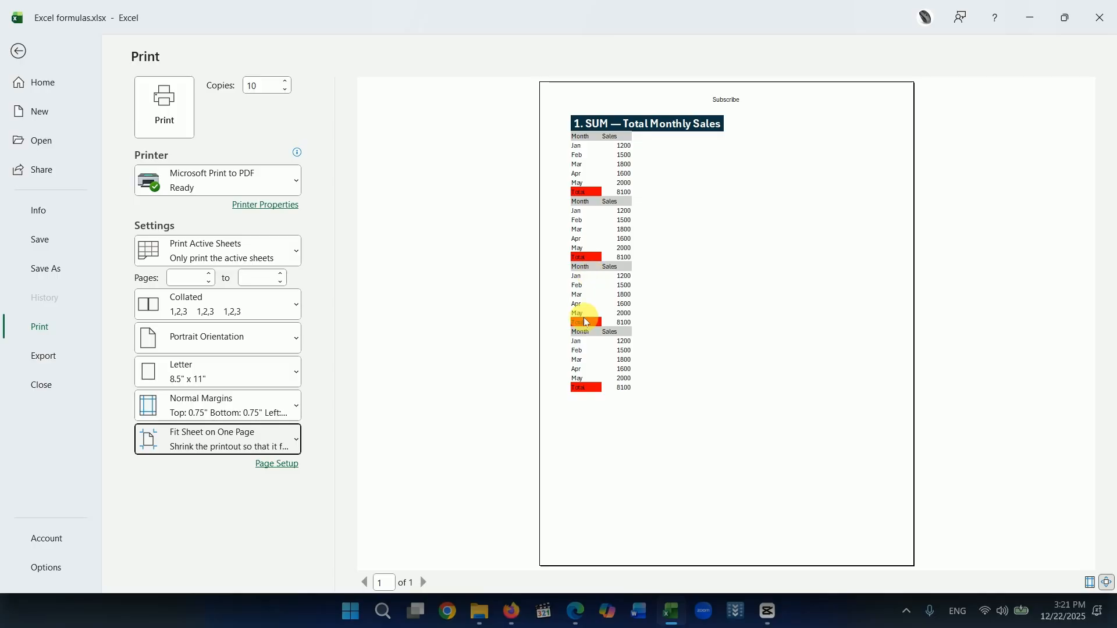
{"action": "left_click", "coordinate": [295, 440]}
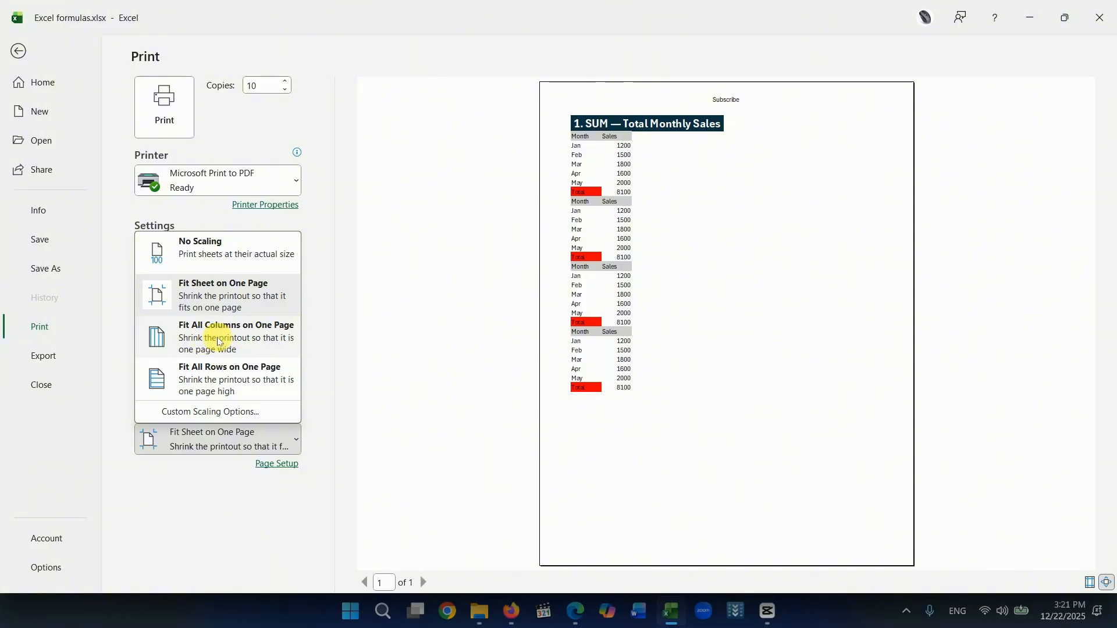
{"action": "left_click", "coordinate": [243, 345]}
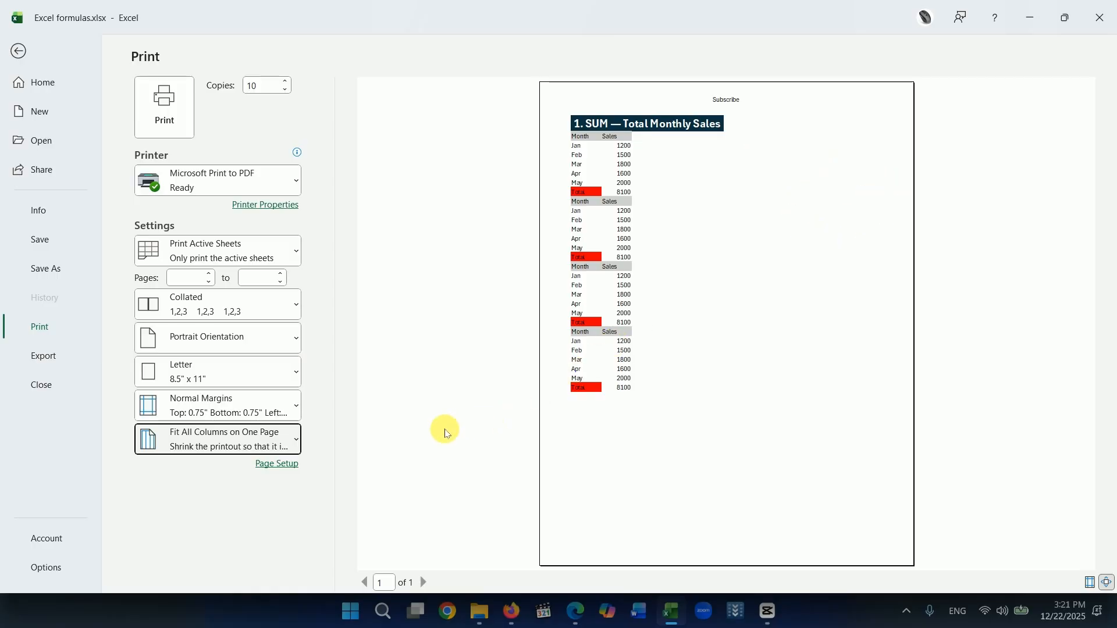
{"action": "left_click", "coordinate": [294, 440]}
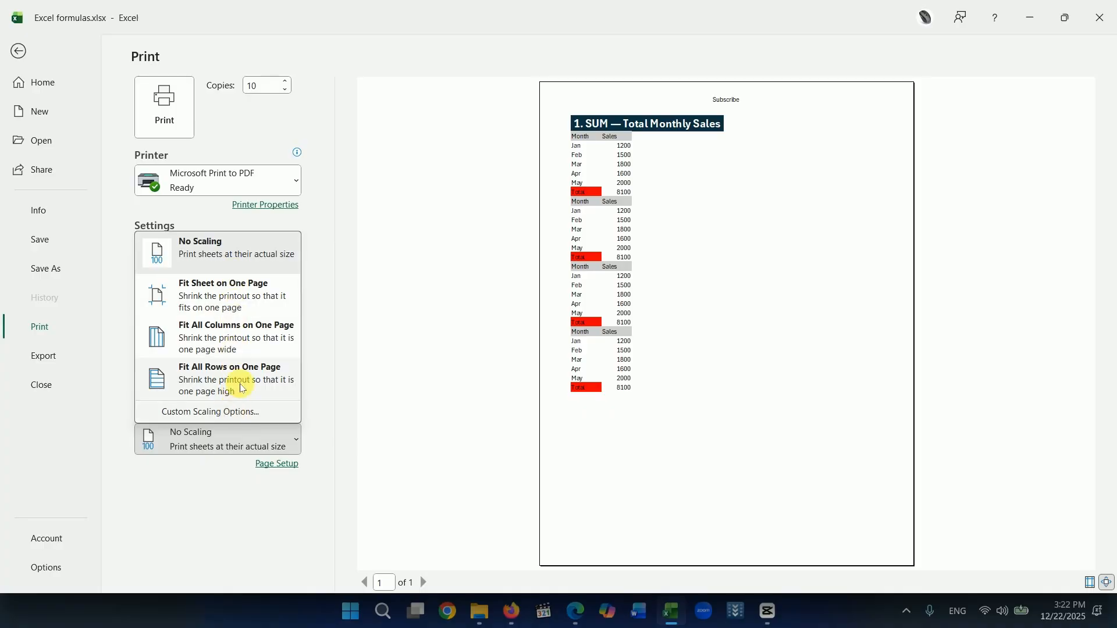
{"action": "left_click", "coordinate": [470, 374]}
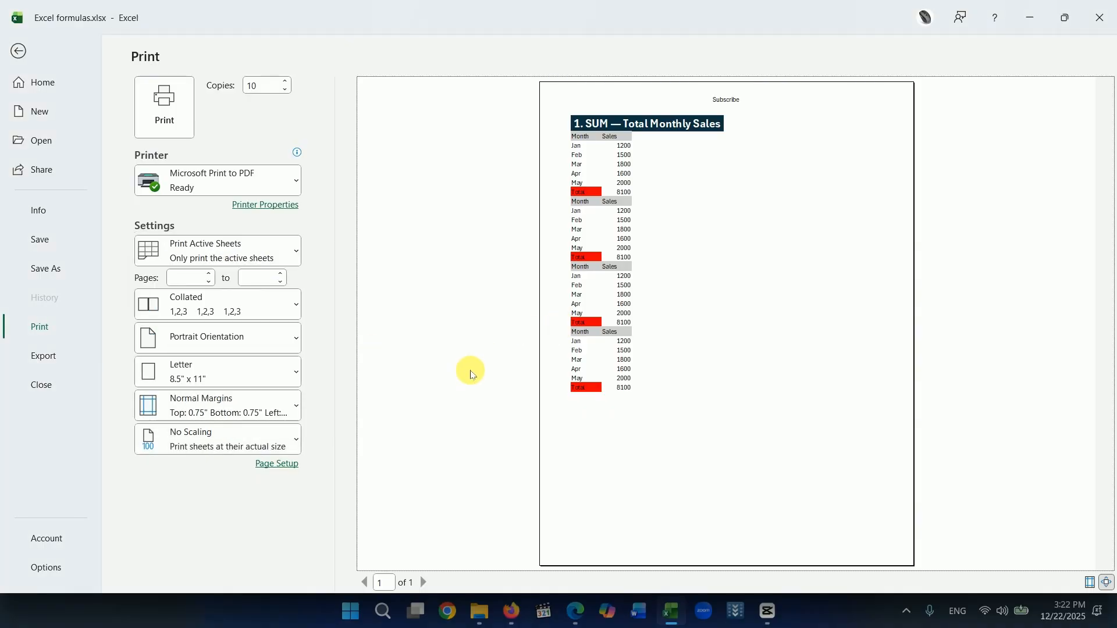